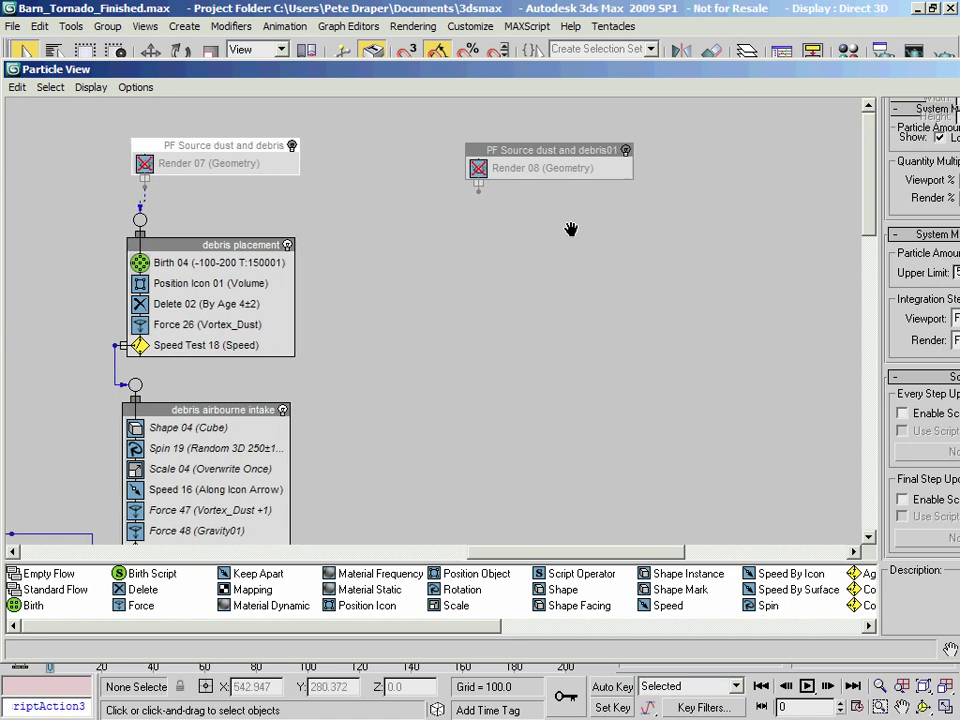
Step: Set the render quantity multiplier of PF Source dust and debris01 to 750%
double_click(545, 75)
middle_click_drag(560, 178, 546, 197)
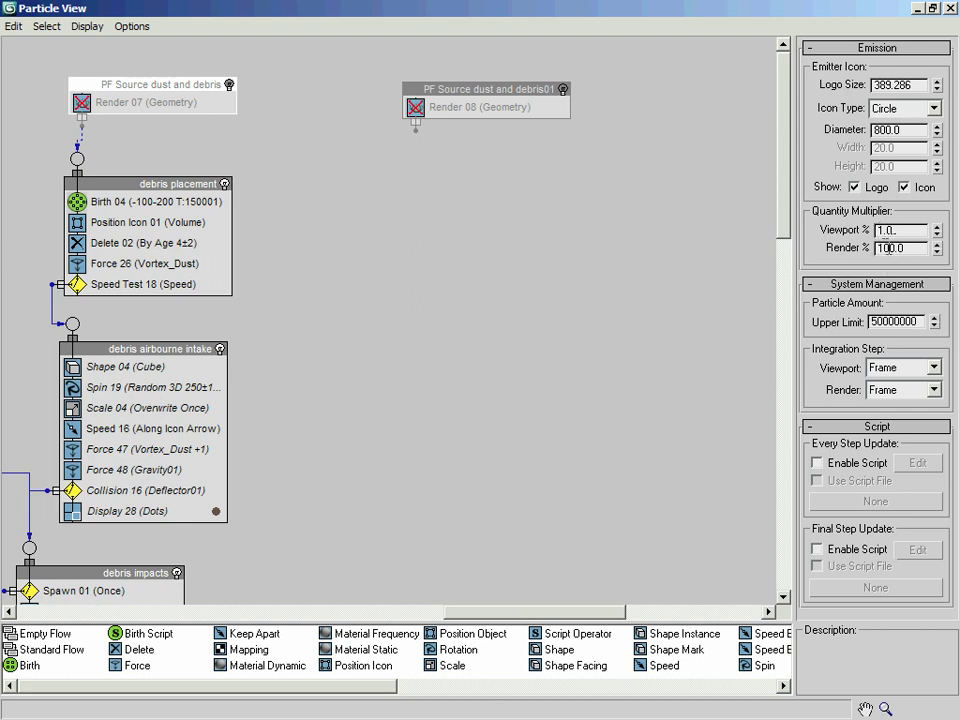
left_click_drag(907, 248, 860, 251)
left_click(476, 90)
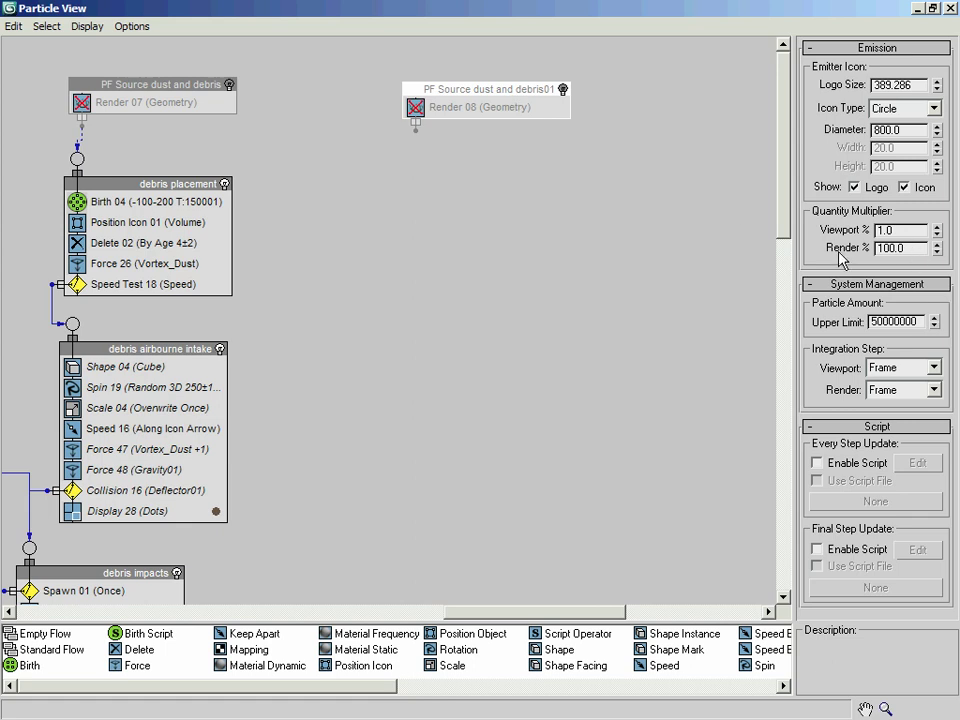
left_click_drag(903, 248, 860, 248)
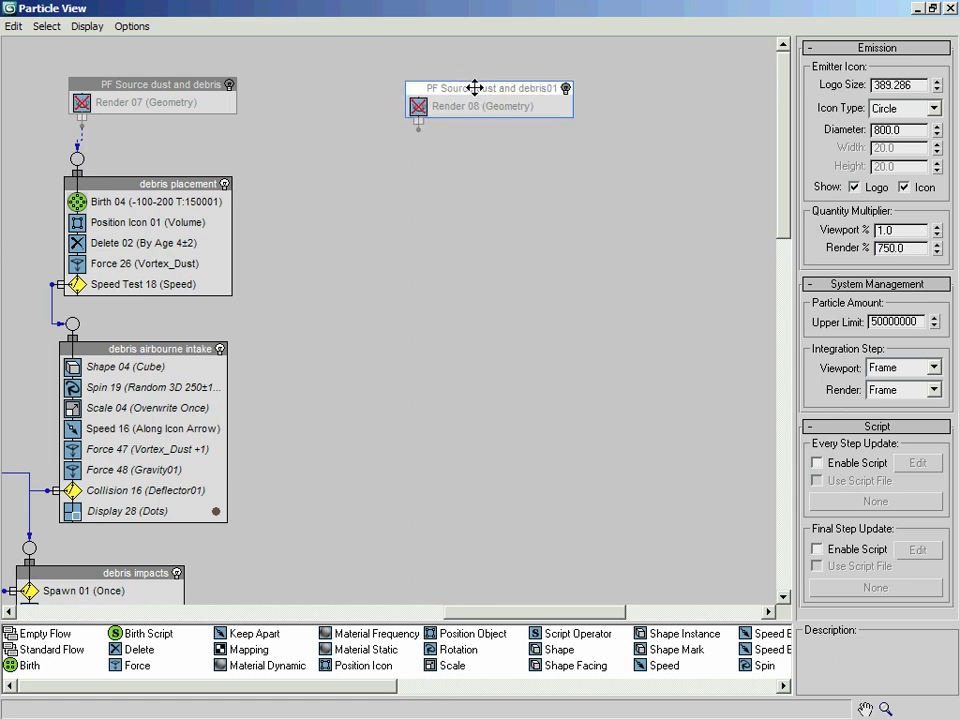
Step: Create a new Birth event in the empty space beneath PF Source dust and debris01
left_click_drag(476, 87, 479, 86)
right_click(467, 169)
mouse_move(515, 216)
mouse_move(628, 232)
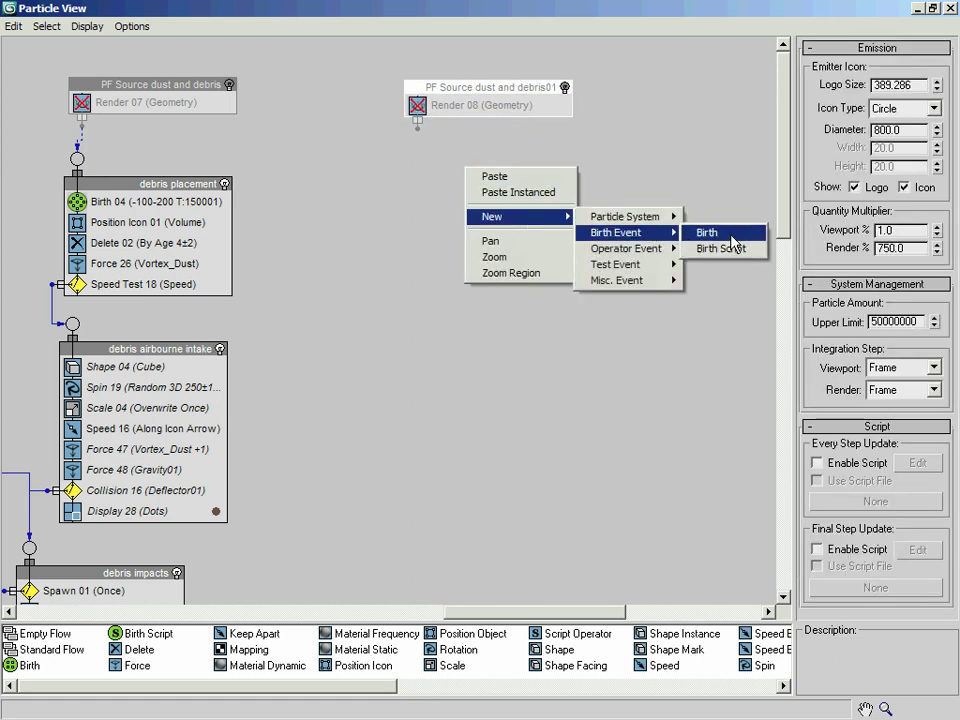
left_click(708, 232)
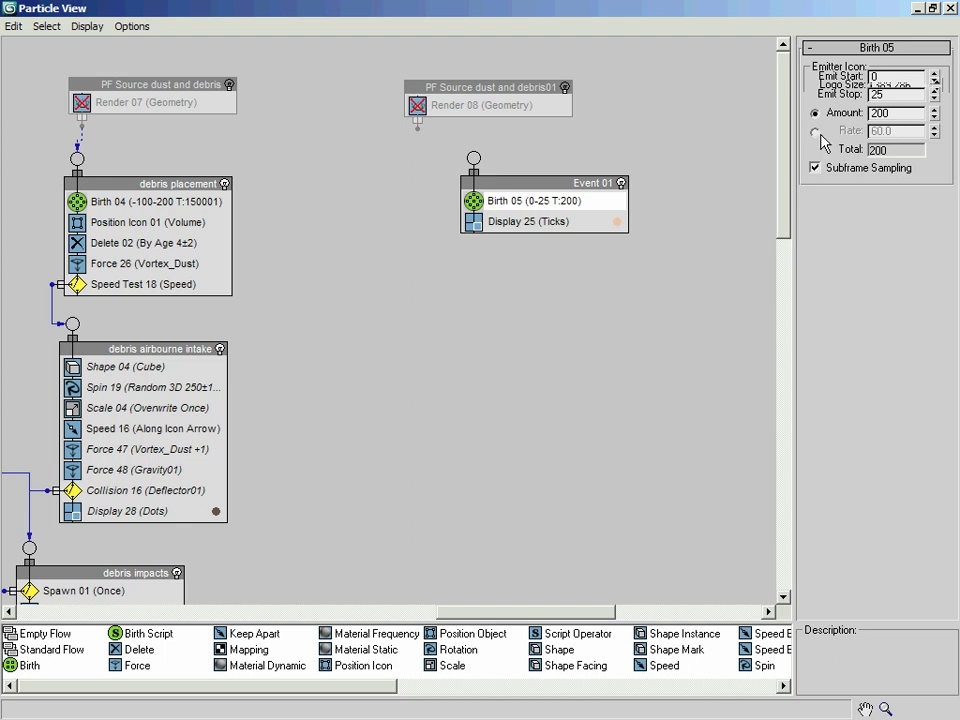
Step: Configure the new Birth operator to emit by a rate of 3000, from frame -100 to frame 200
left_click(815, 131)
left_click_drag(913, 134, 853, 131)
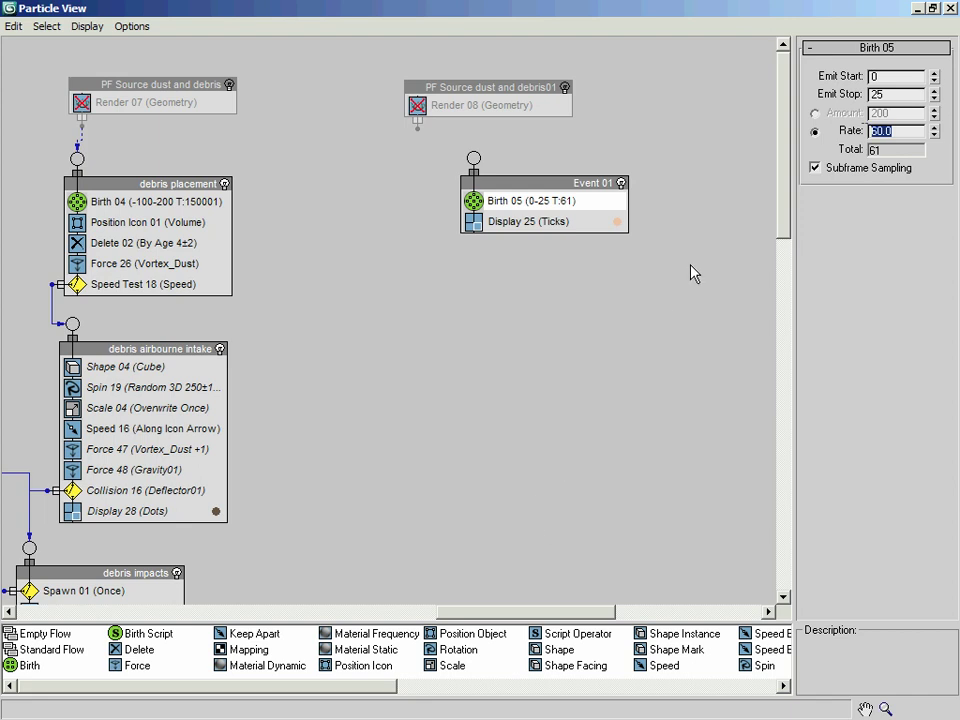
type("3000")
key("Return")
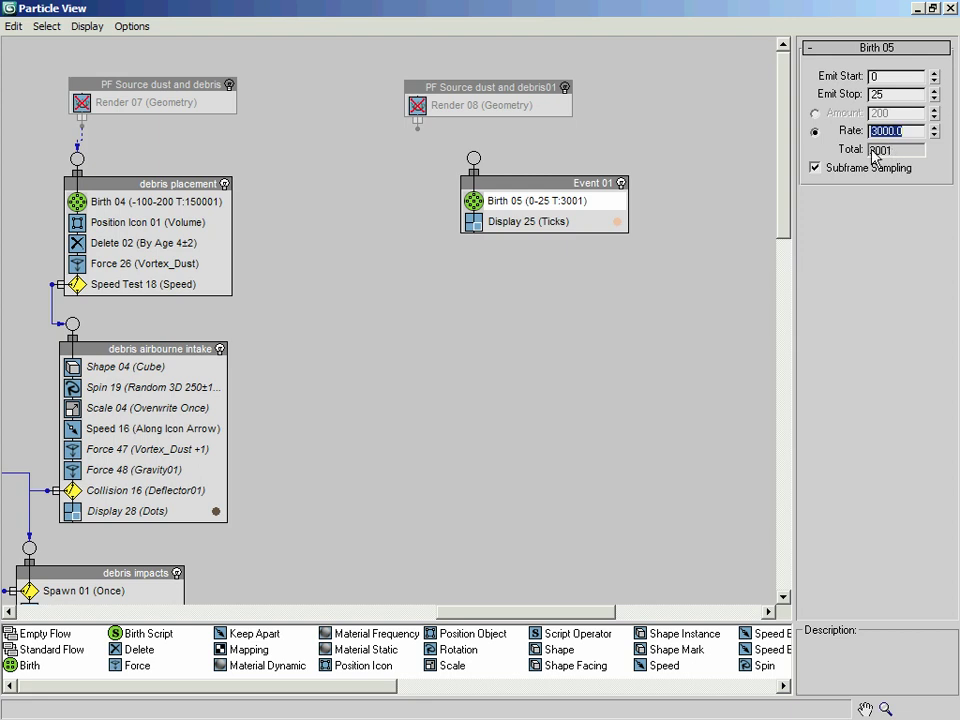
double_click(886, 77)
type("-100")
key("Return")
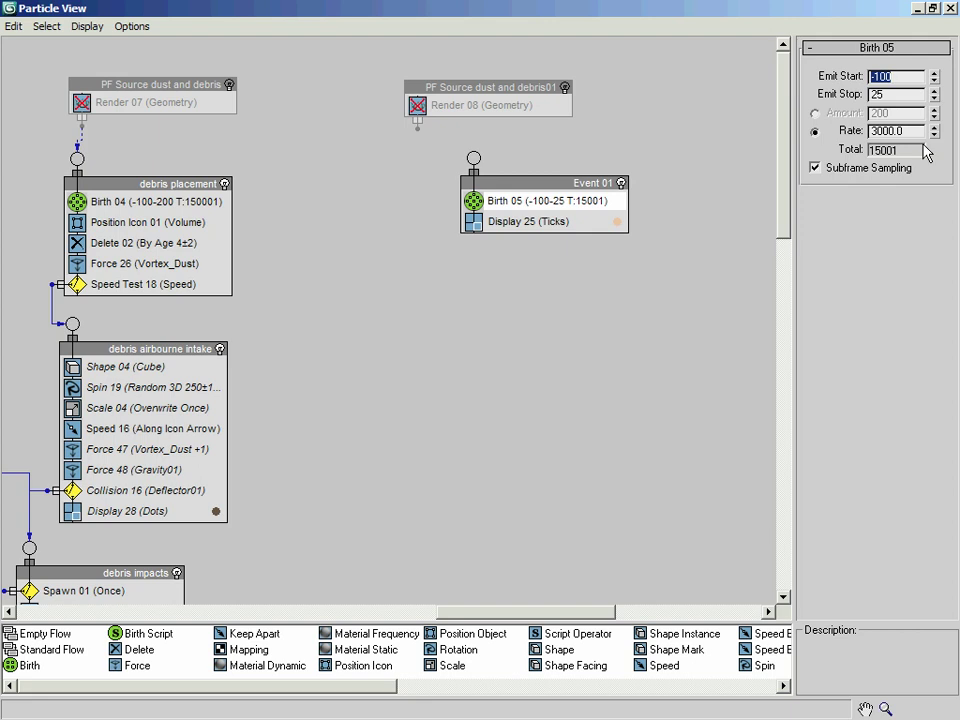
key("Tab")
type("200")
key("Return")
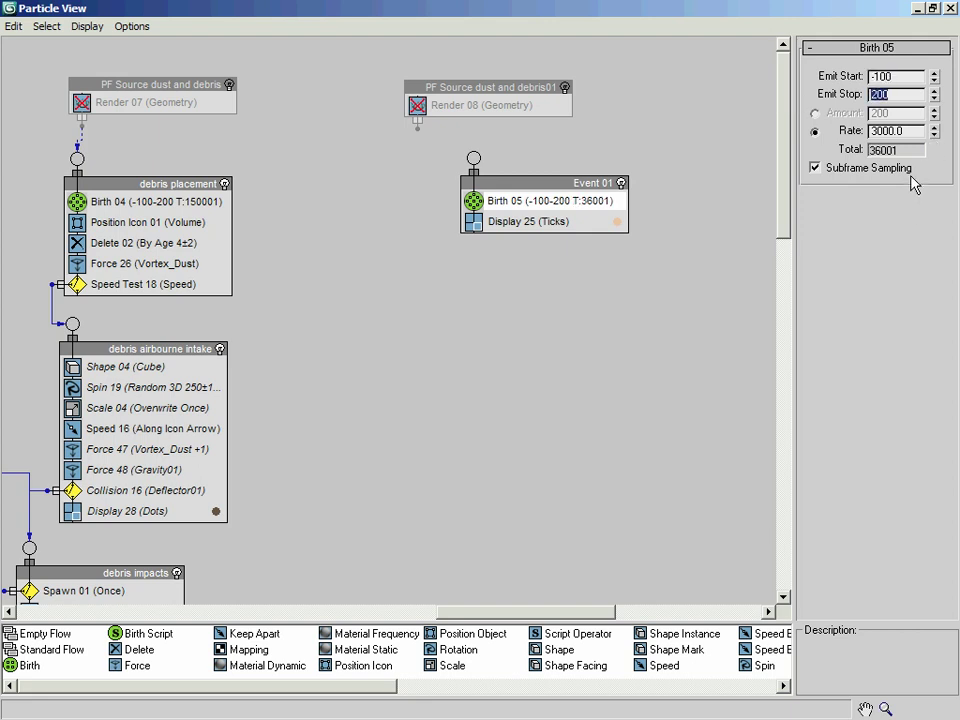
Step: Wire the output of PF Source dust and debris01 to the input of the new birth event
left_click(514, 95)
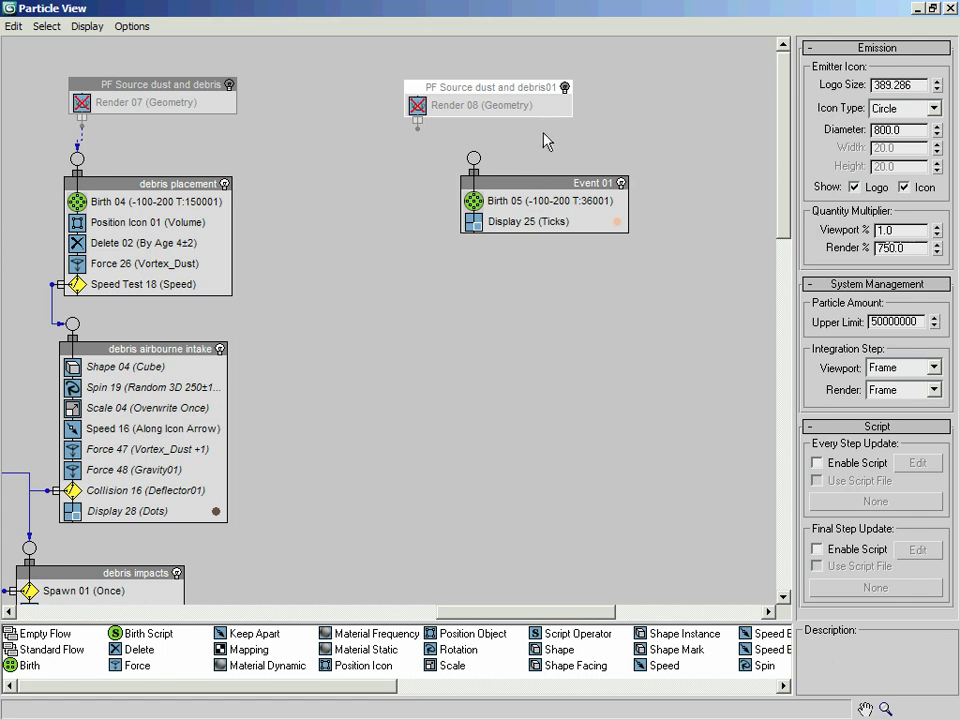
left_click_drag(532, 184, 528, 183)
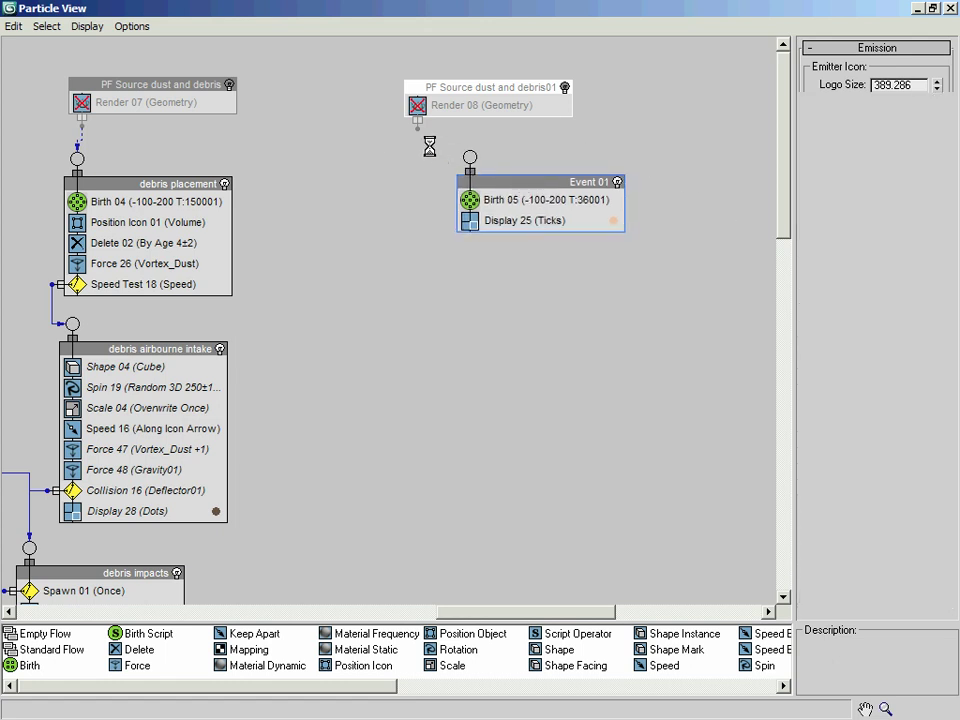
left_click_drag(417, 131, 469, 156)
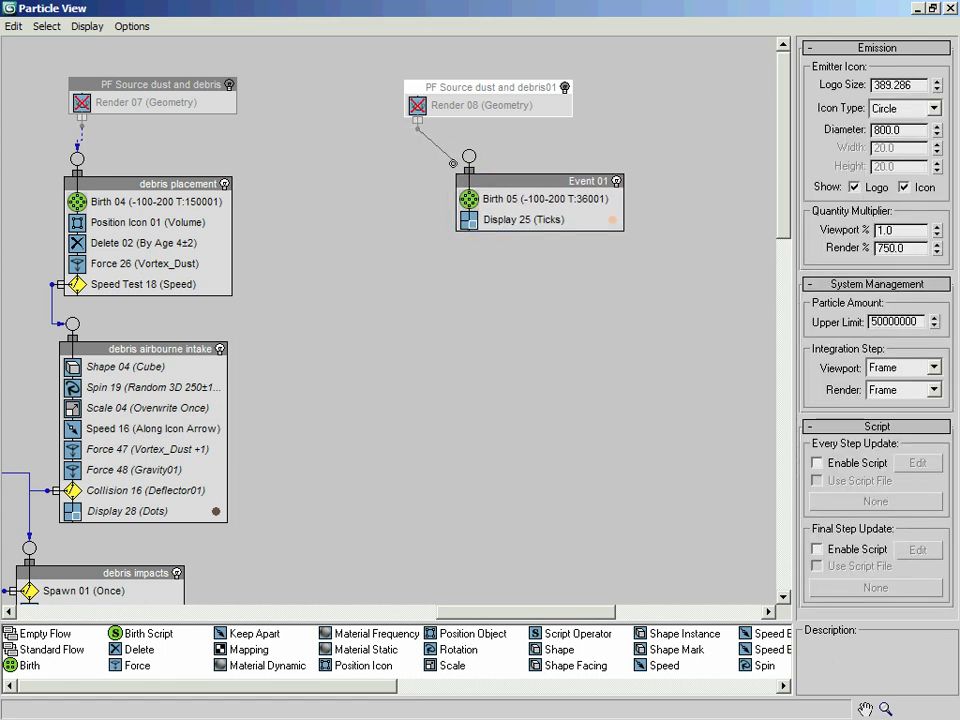
Step: Rename PF Source dust and debris01 to "PF Source intake debris"
left_click(511, 89)
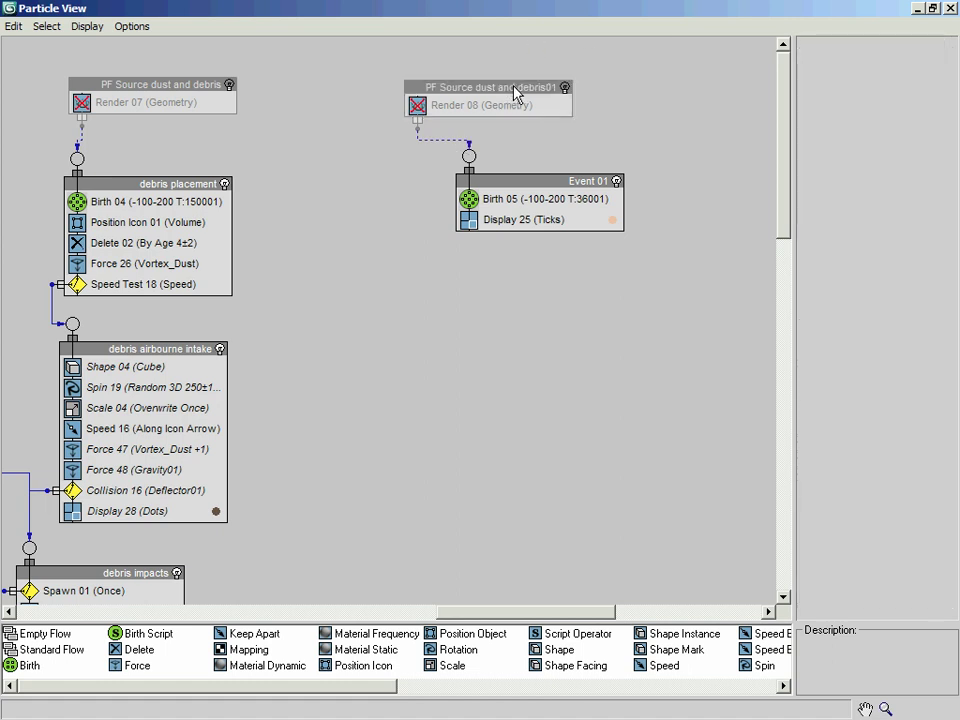
left_click(516, 87)
right_click(516, 88)
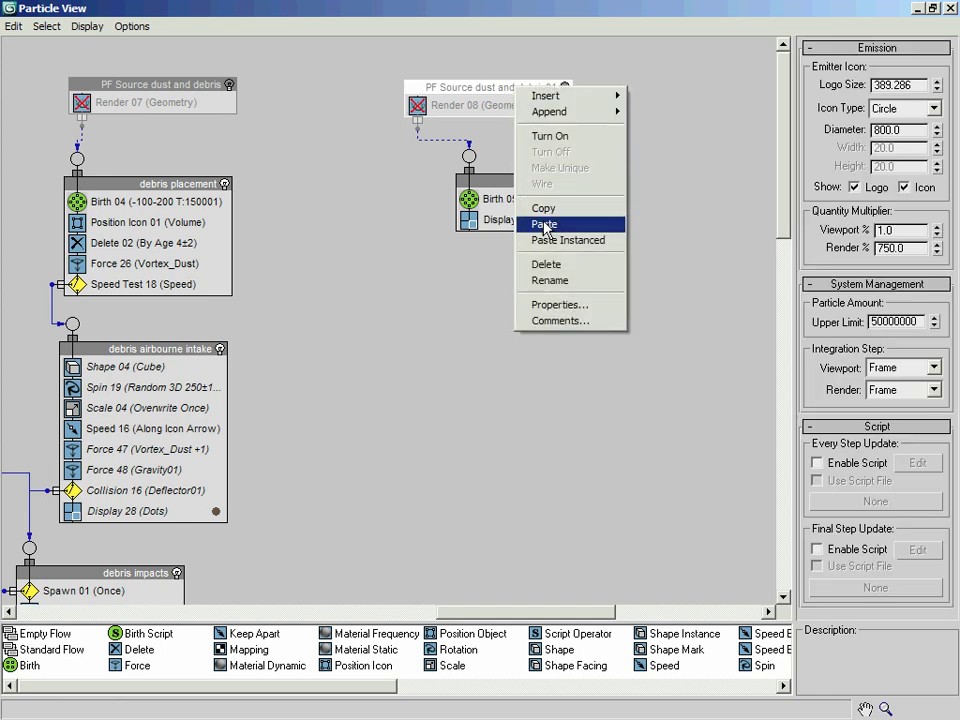
left_click(549, 279)
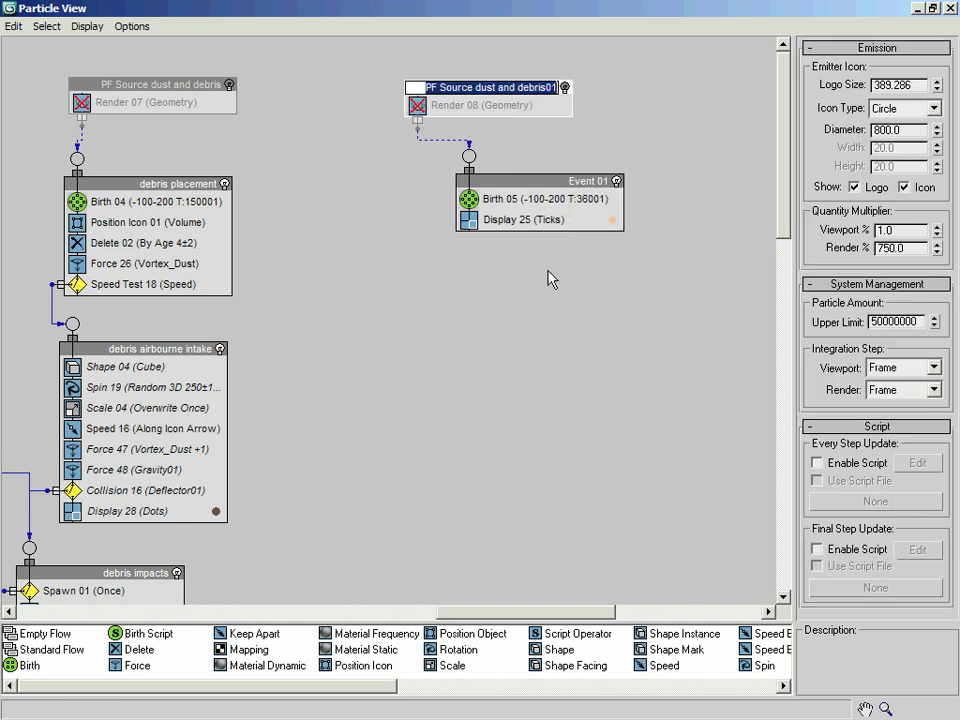
key("End")
key("BackSpace")
key("BackSpace")
key("BackSpace")
key("BackSpace")
key("BackSpace")
key("BackSpace")
key("BackSpace")
key("BackSpace")
key("BackSpace")
key("BackSpace")
key("BackSpace")
key("BackSpace")
key("BackSpace")
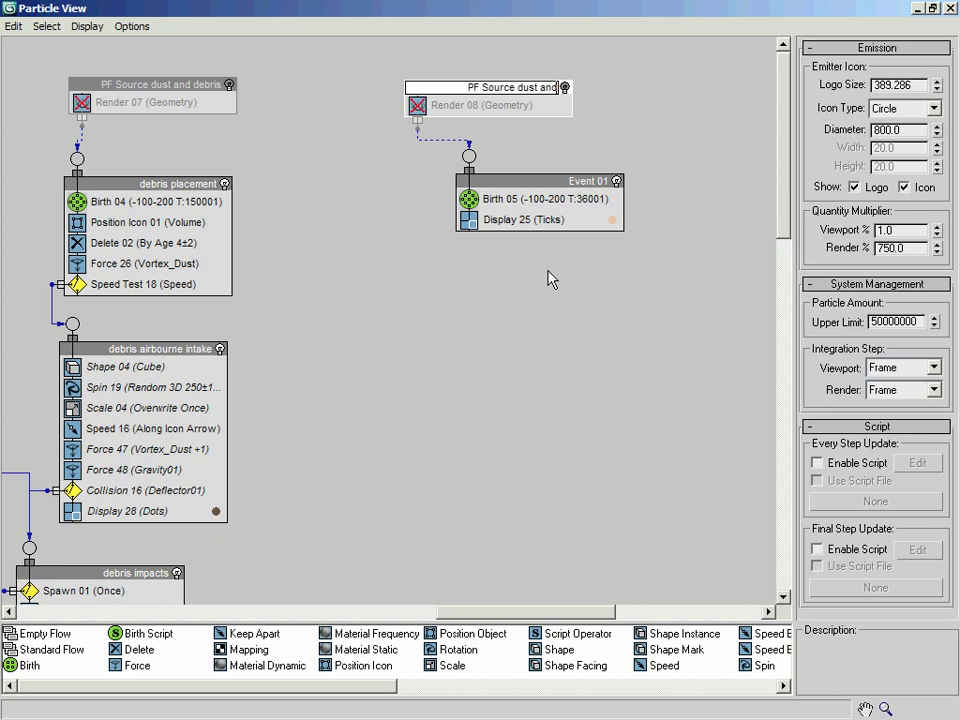
key("BackSpace")
key("BackSpace")
key("BackSpace")
key("BackSpace")
type("intake debris")
key("Return")
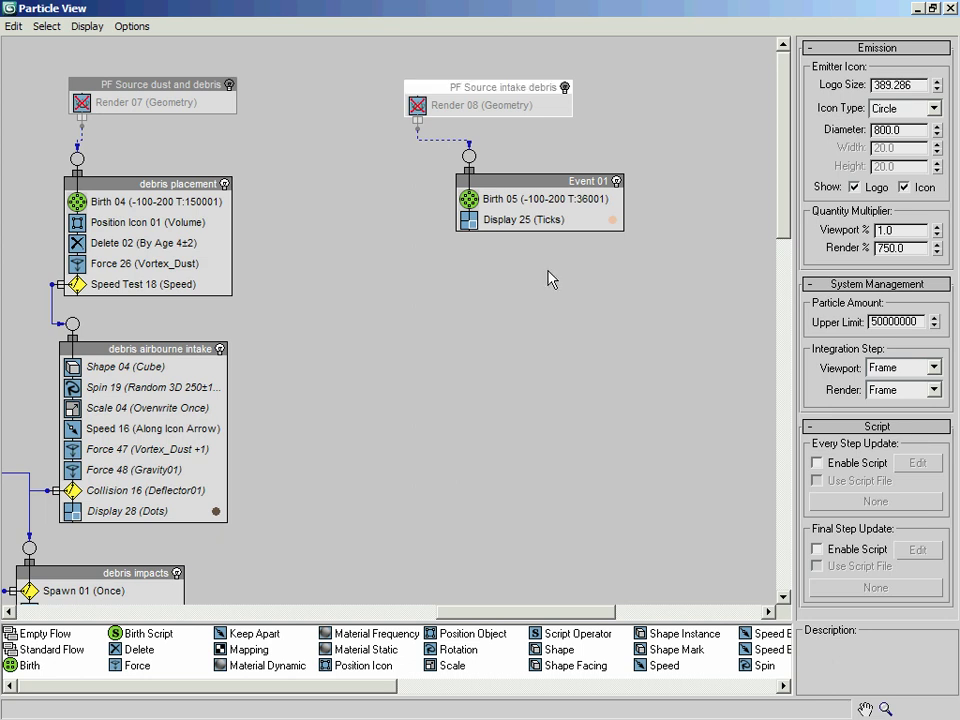
Step: Rename the event wired to PF Source intake debris as "central core"
left_click(569, 180)
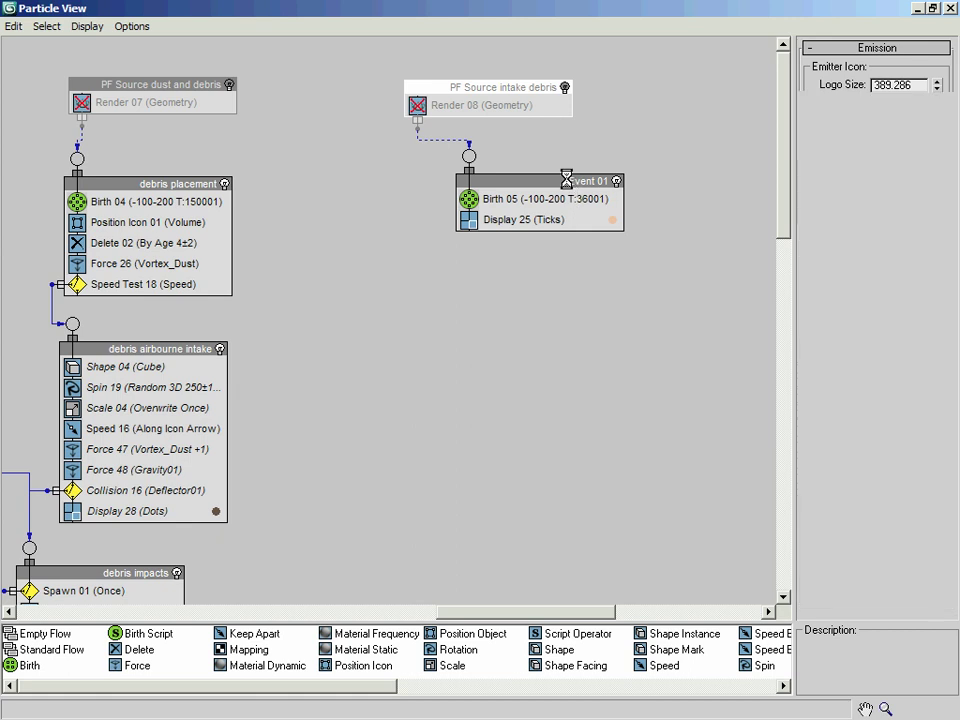
right_click(568, 181)
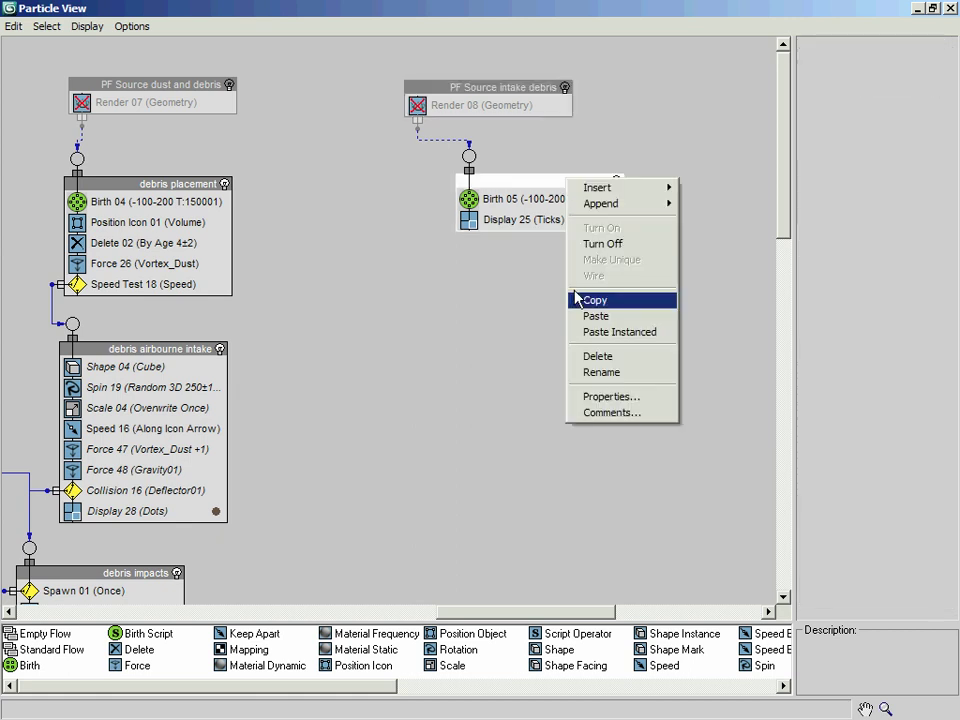
left_click(591, 373)
key("BackSpace")
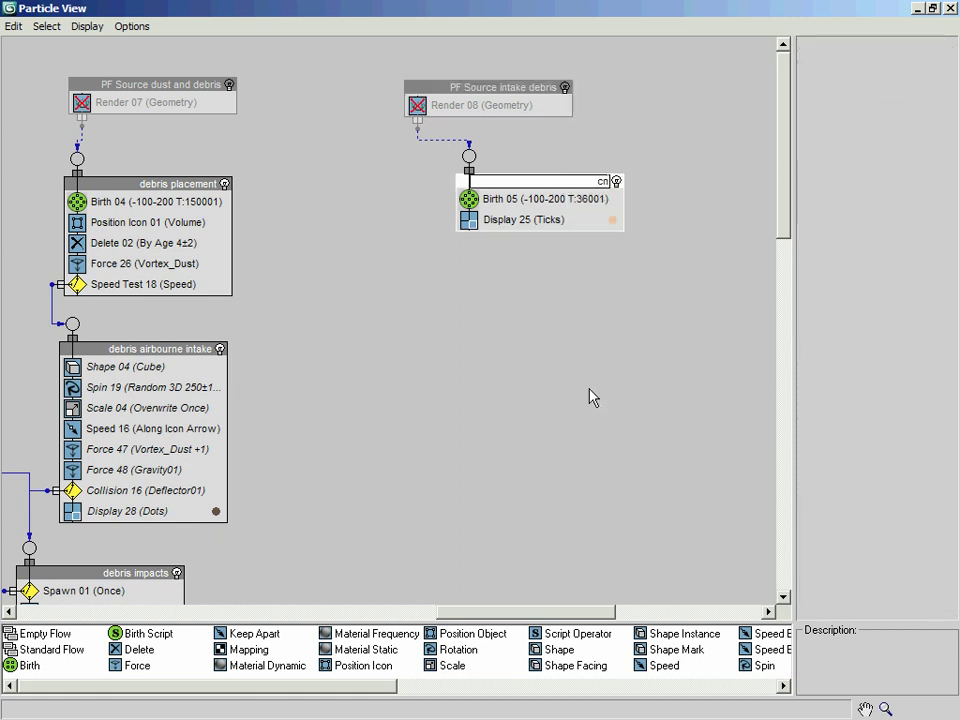
type("central core")
key("Return")
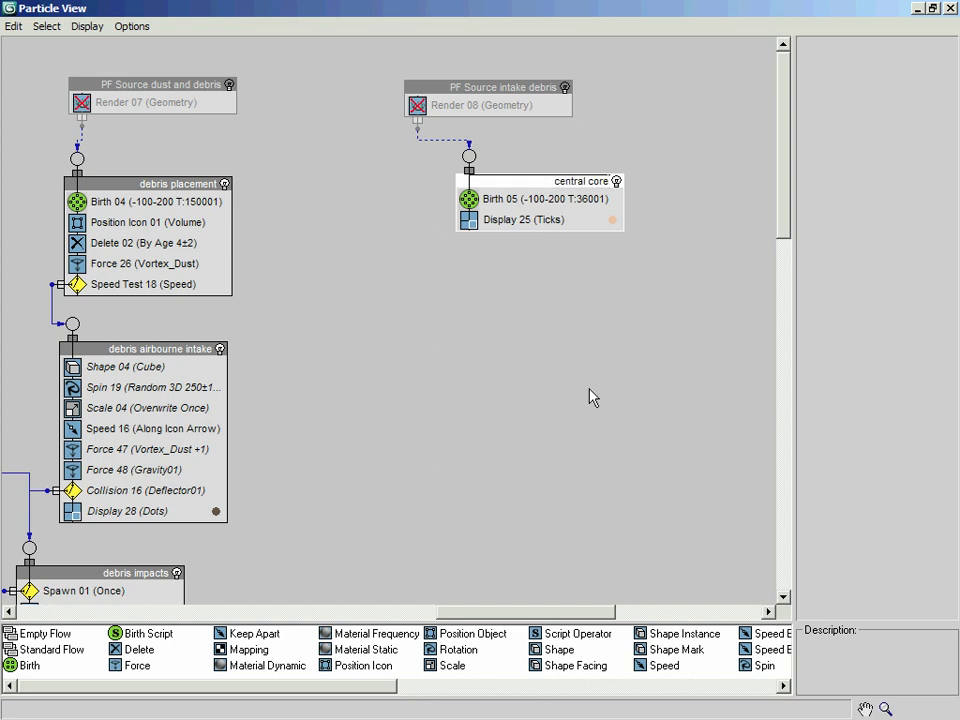
Step: Add a Position Icon operator to the central core event, placed between the Birth and Display operators
right_click(542, 226)
mouse_move(580, 246)
mouse_move(692, 246)
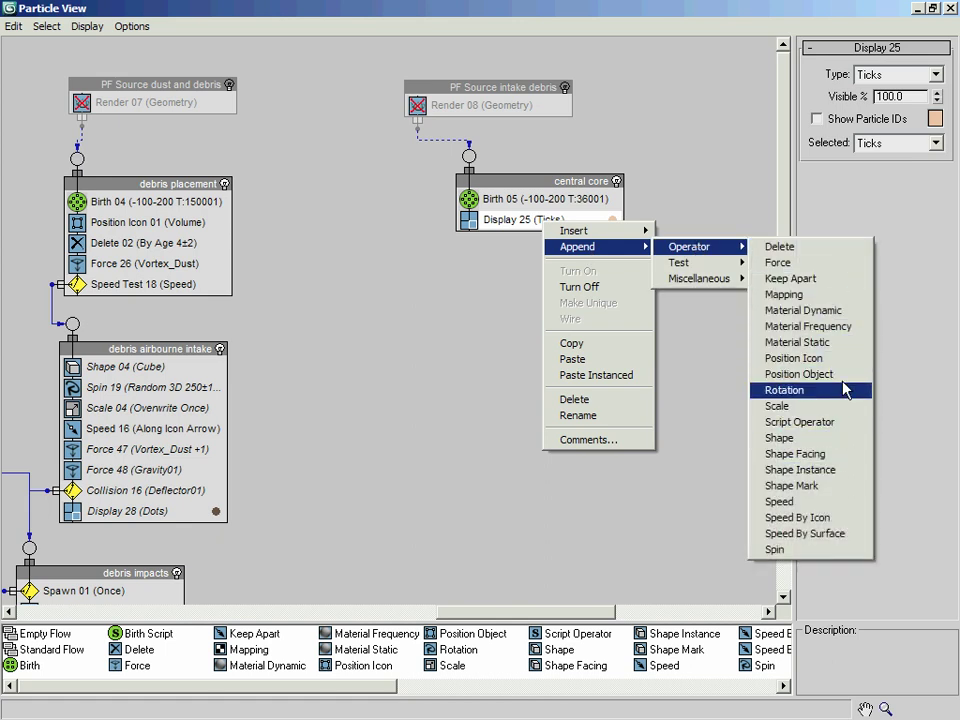
left_click(797, 358)
left_click_drag(522, 250, 530, 224)
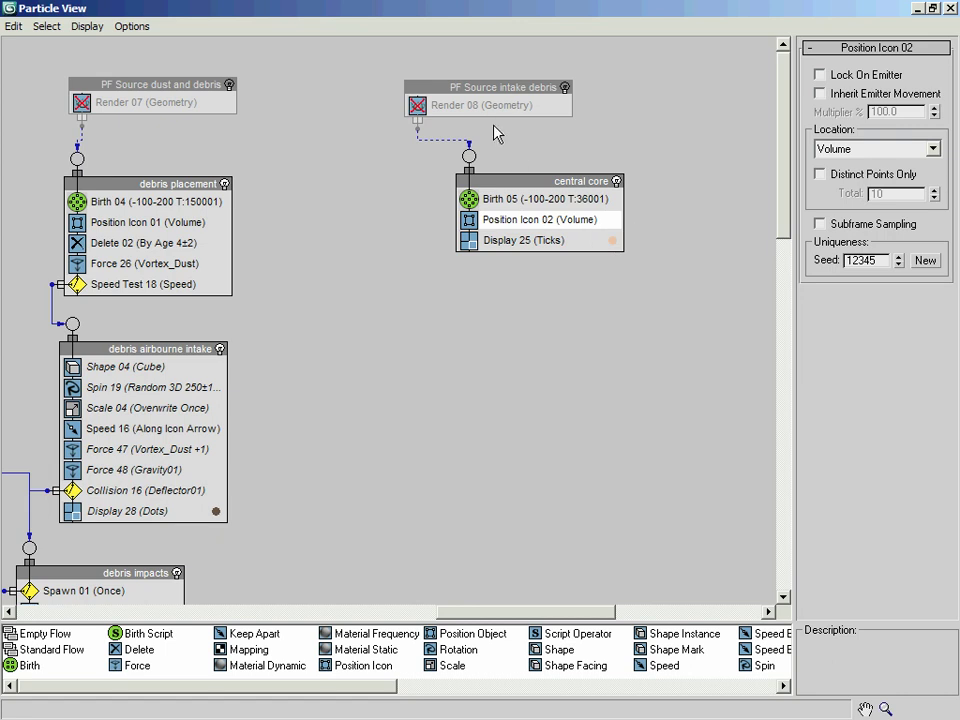
Step: Uncover the Top viewport and scrub the timeline to frame 29 and back to 0 to examine how the particle emitters move with the tornado
left_click(506, 90)
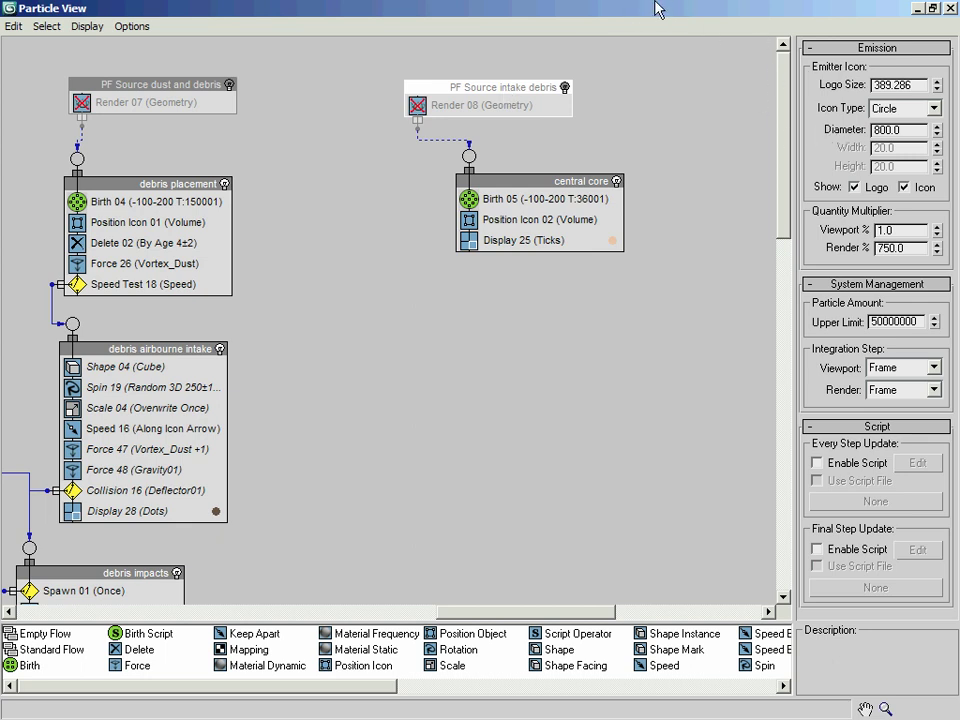
double_click(468, 6)
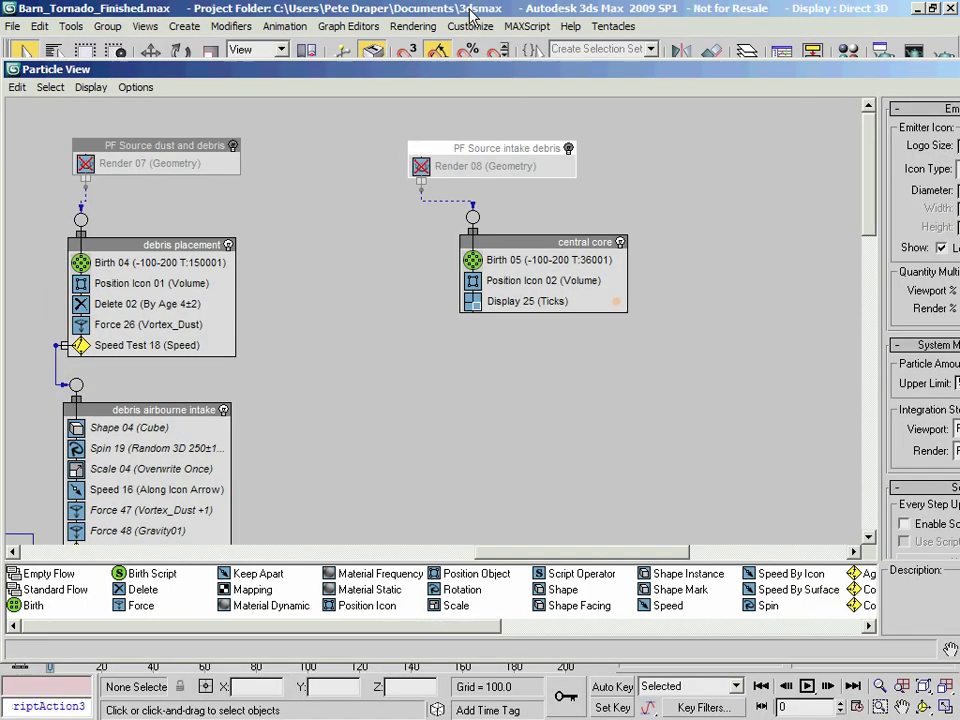
left_click_drag(471, 86, 452, 566)
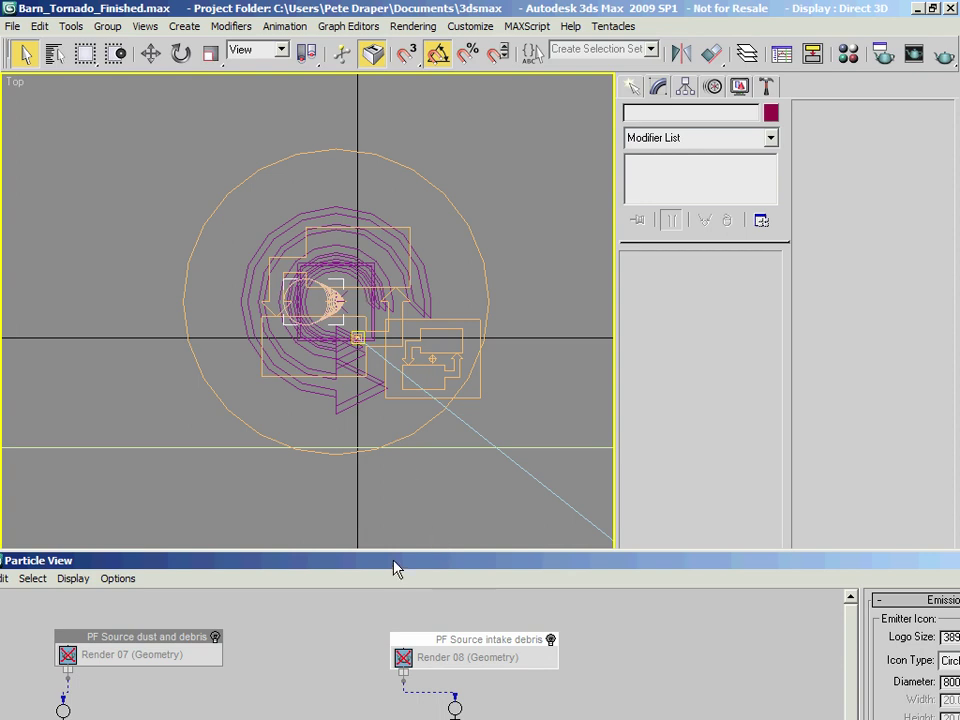
left_click_drag(392, 572, 955, 432)
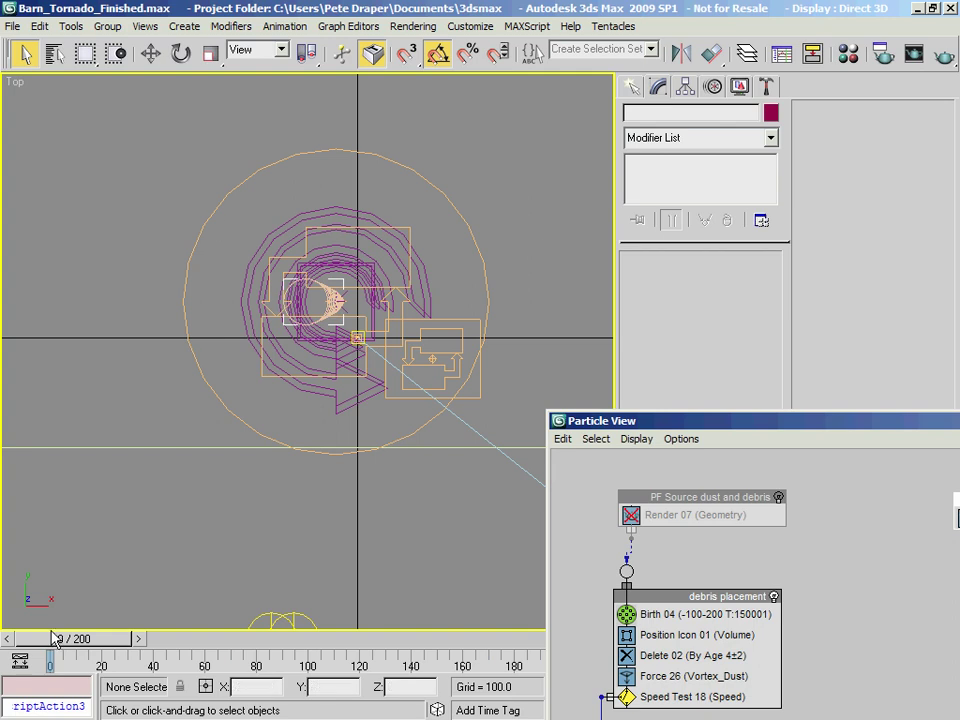
left_click(88, 645)
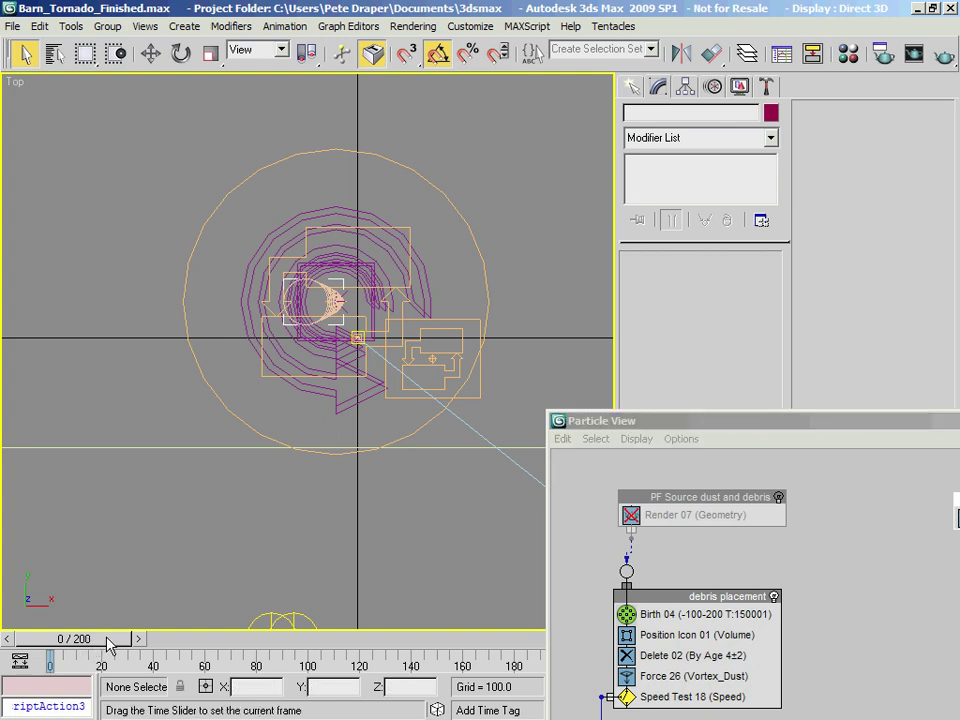
left_click(157, 644)
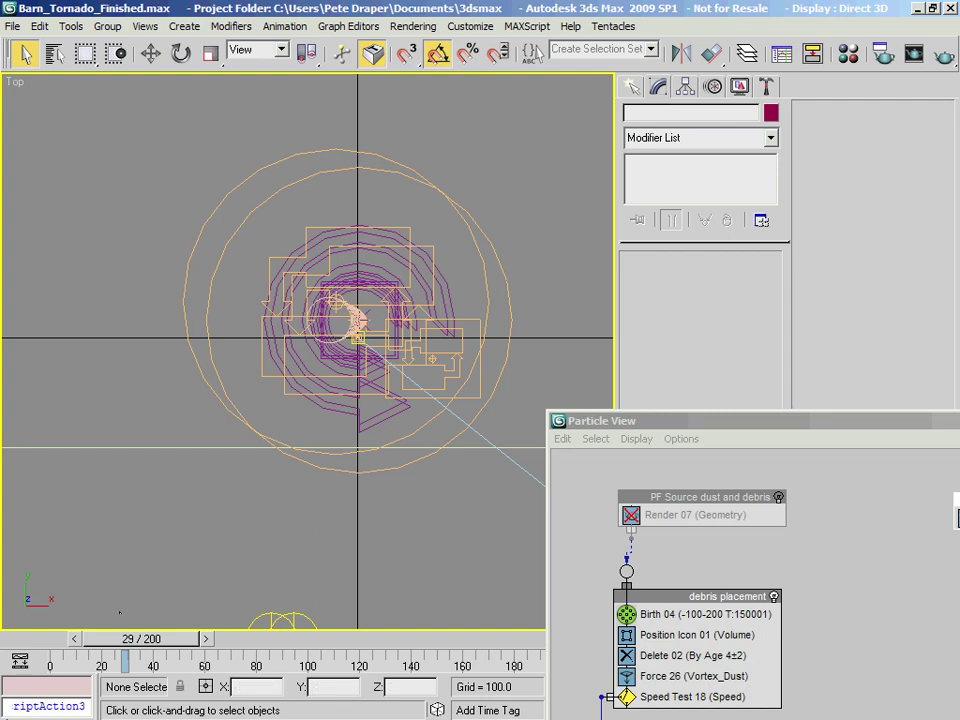
left_click(42, 643)
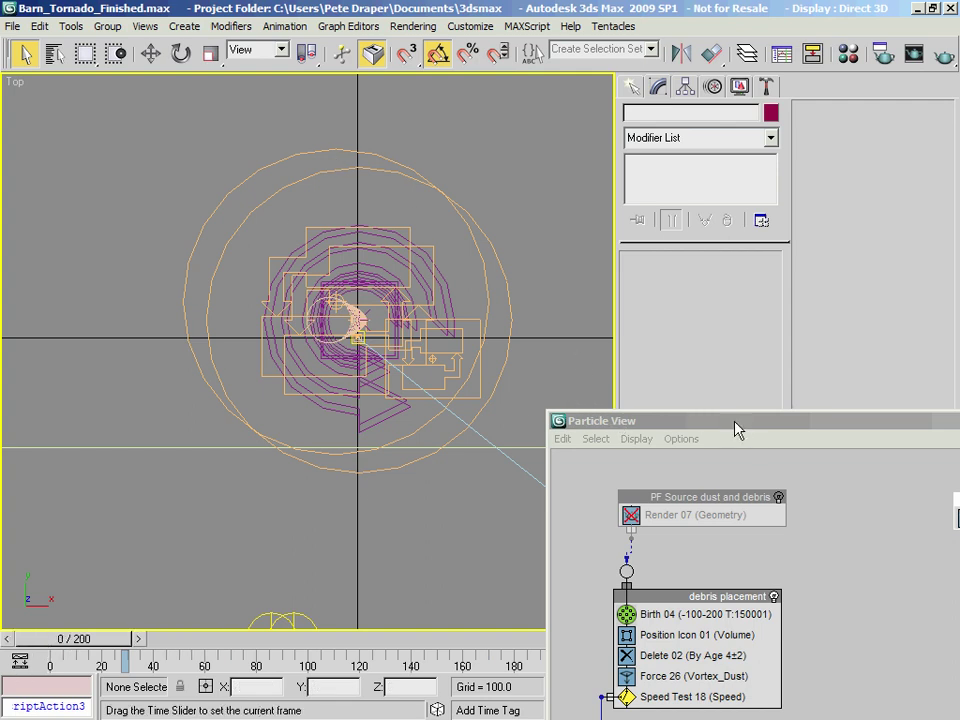
Step: Select PF Source intake debris by name from the scene object list, keeping the Top viewport uncovered
left_click_drag(739, 428, 339, 325)
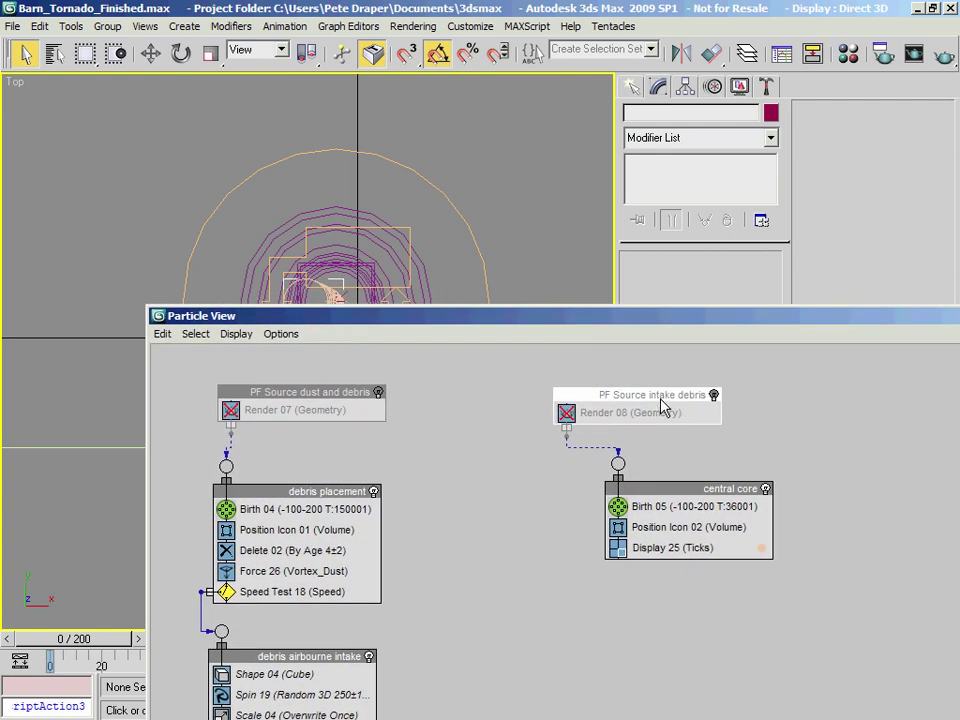
left_click_drag(520, 338, 620, 537)
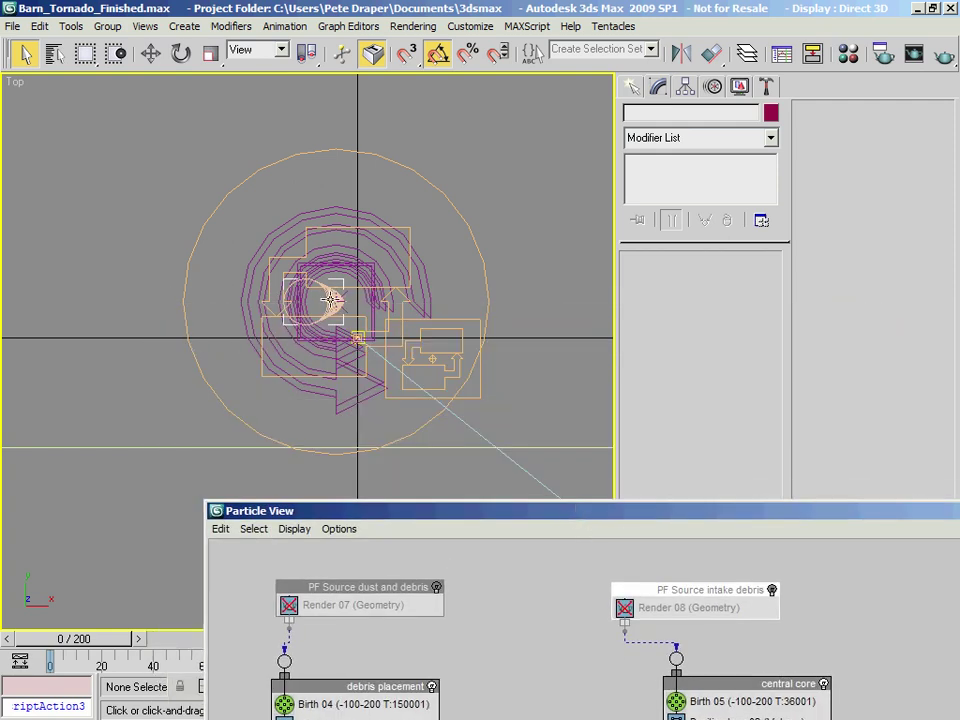
left_click(54, 55)
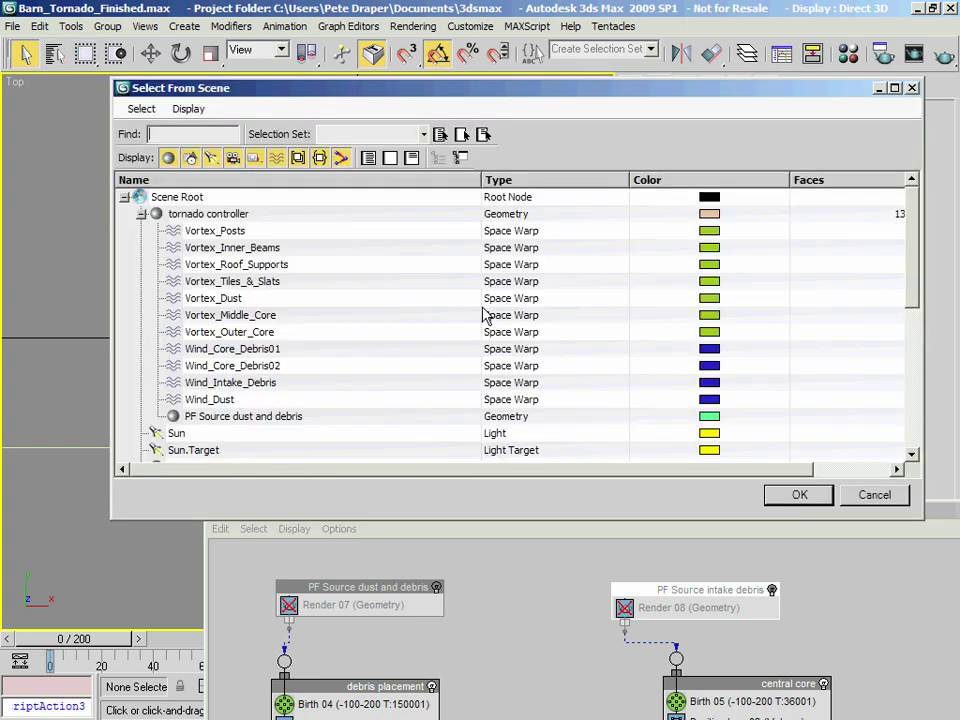
left_click(336, 368)
scroll(336, 371, "down", 5)
scroll(336, 371, "down", 2)
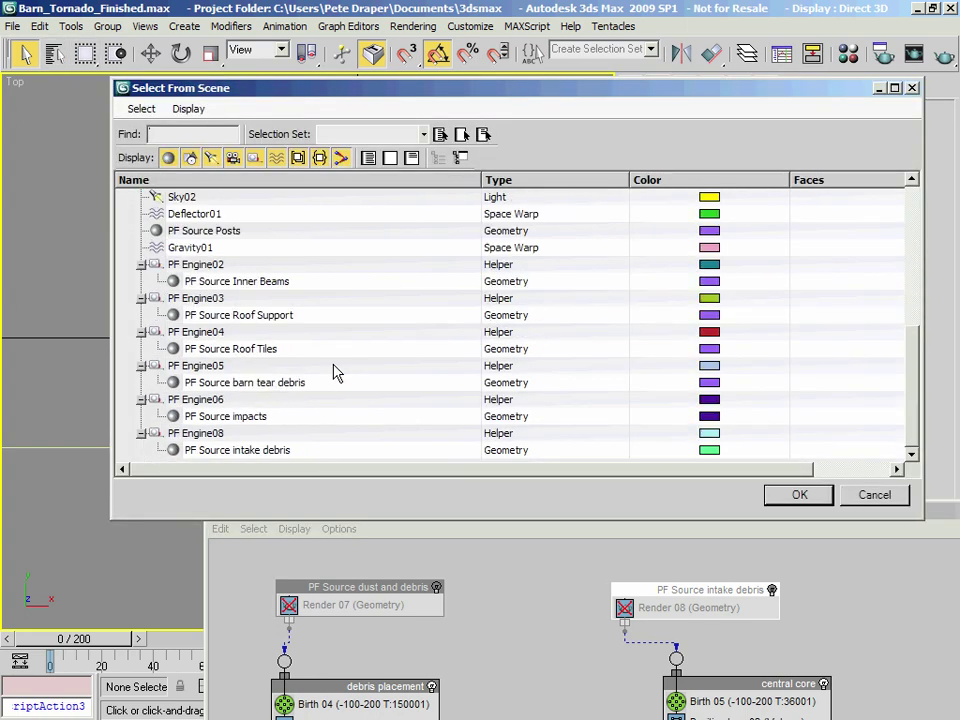
left_click(240, 452)
left_click(798, 494)
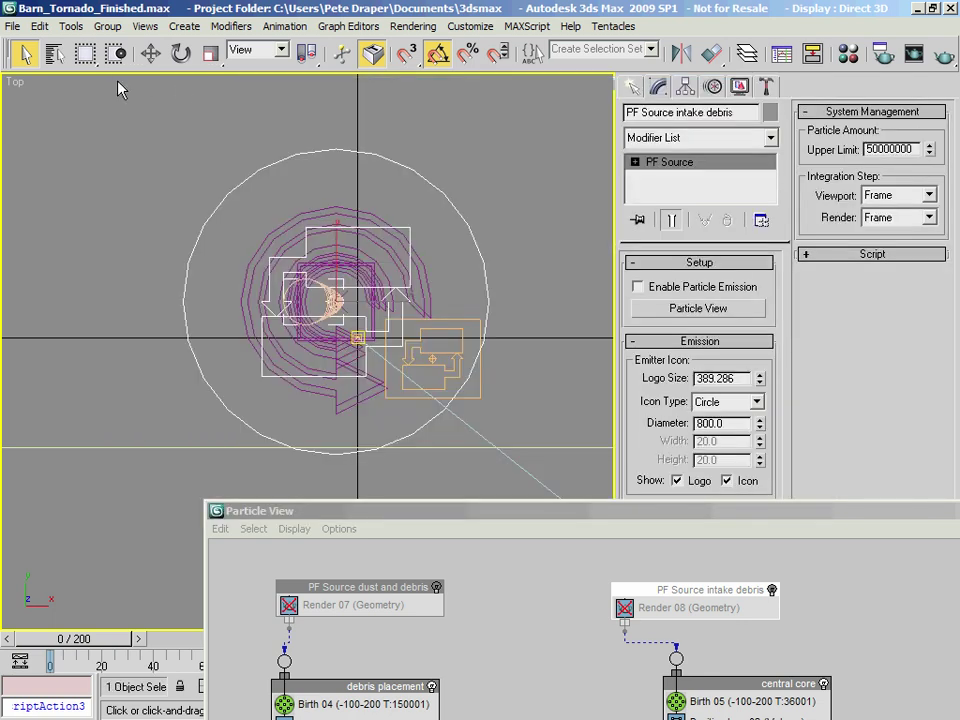
left_click_drag(258, 67, 480, 62)
left_click(88, 55)
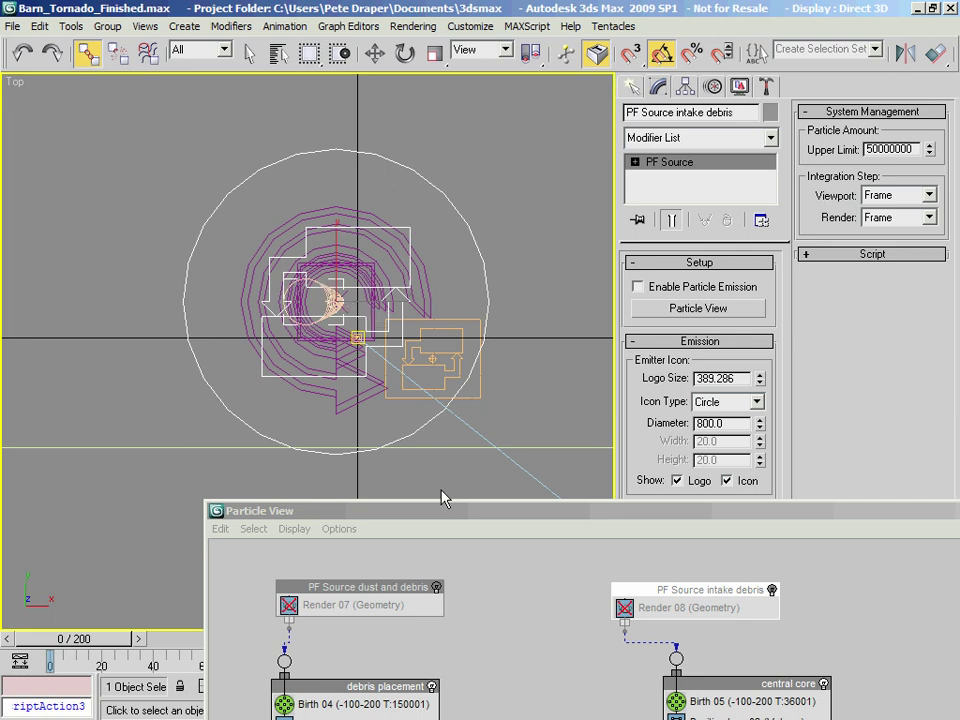
left_click_drag(444, 516, 236, 90)
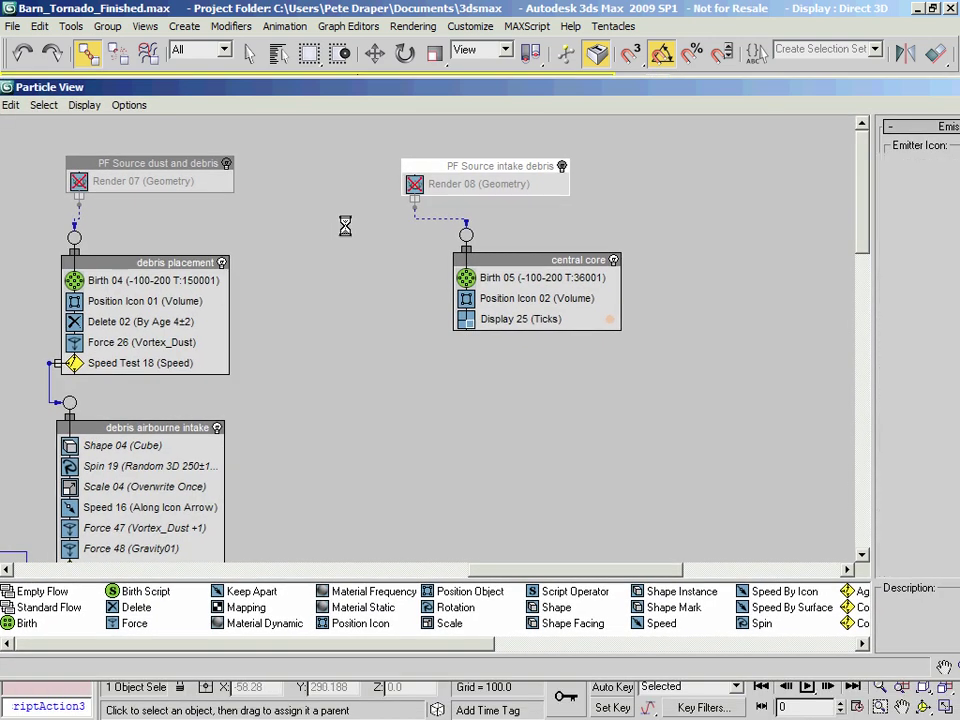
left_click(250, 53)
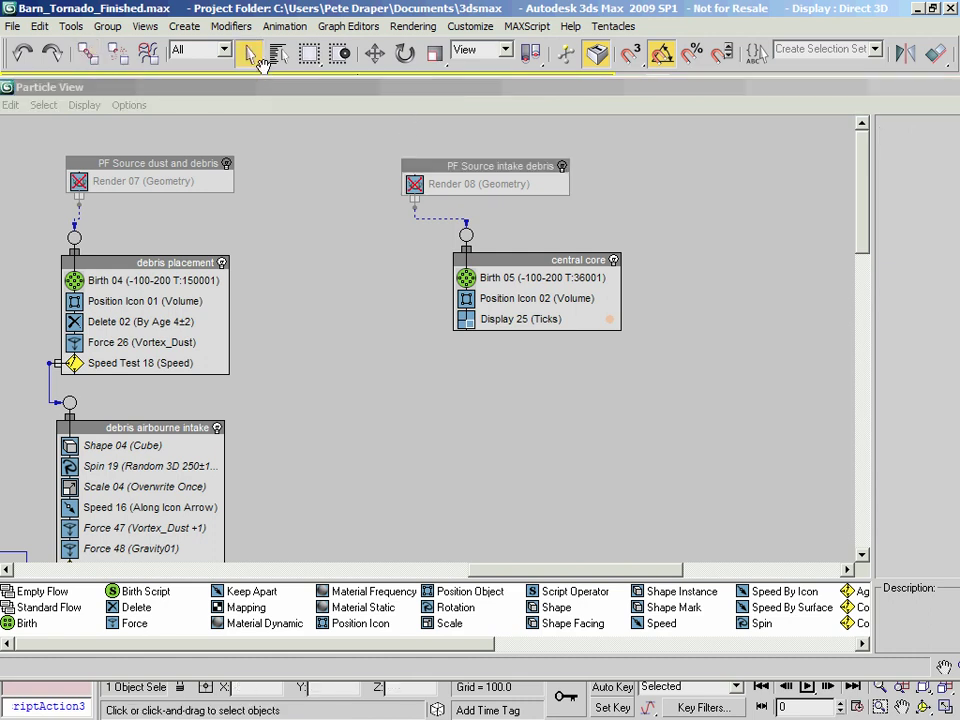
Step: Set the emitter icon diameter of PF Source intake debris to 70
left_click_drag(411, 99, 214, 93)
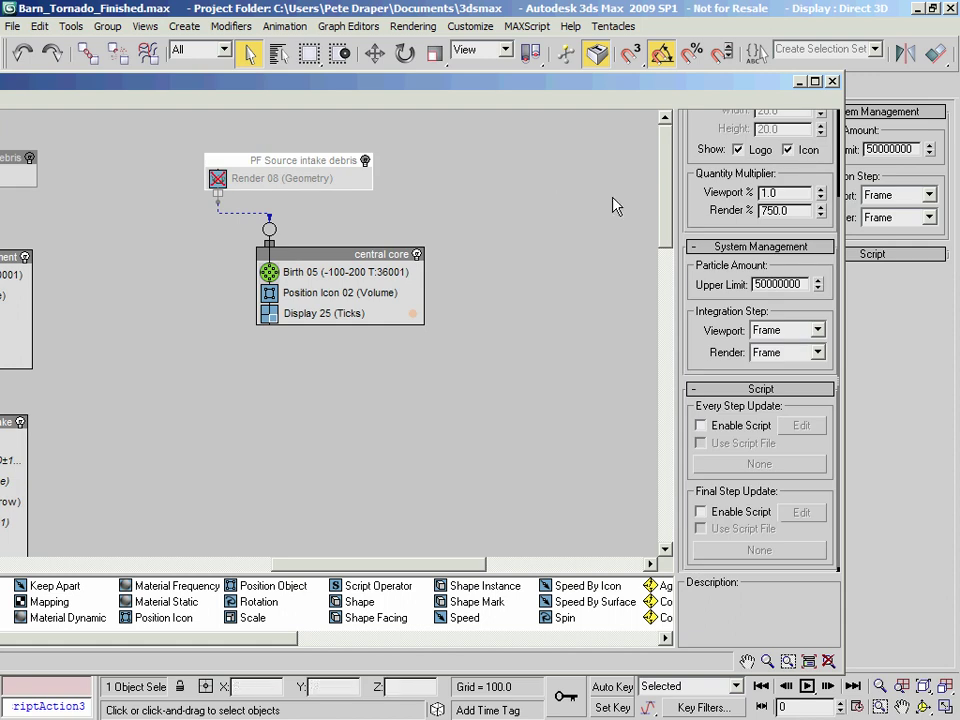
scroll(756, 387, "up", 3)
double_click(772, 201)
type("70")
key("Return")
Step: Uncover the Top viewport to check the emitter icon against the tornado, and maximize the Particle View window
left_click_drag(276, 80, 291, 561)
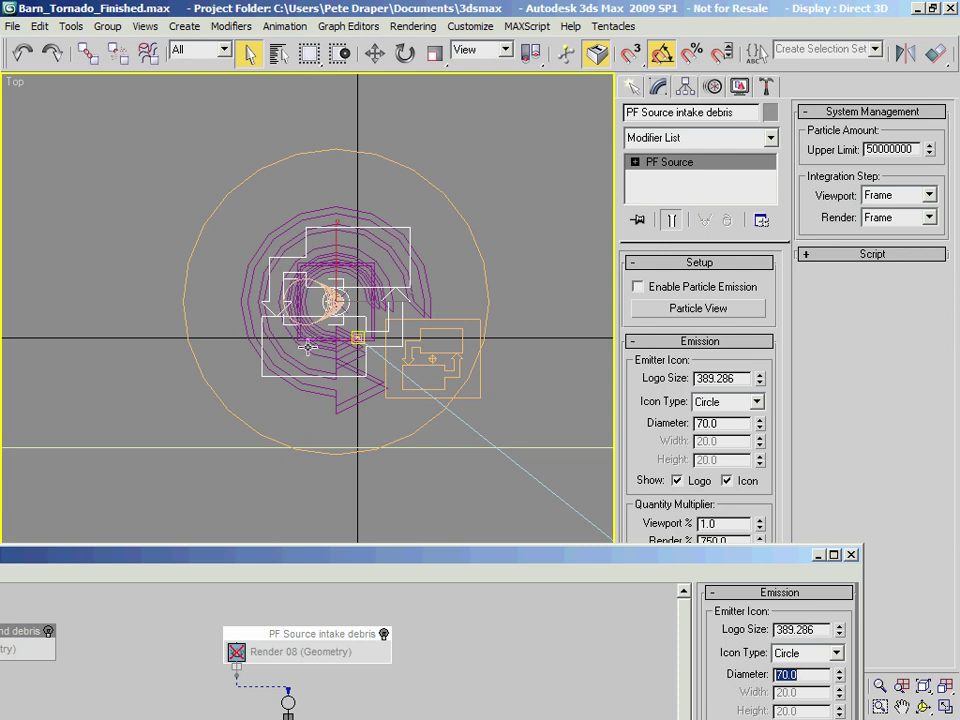
left_click(341, 8)
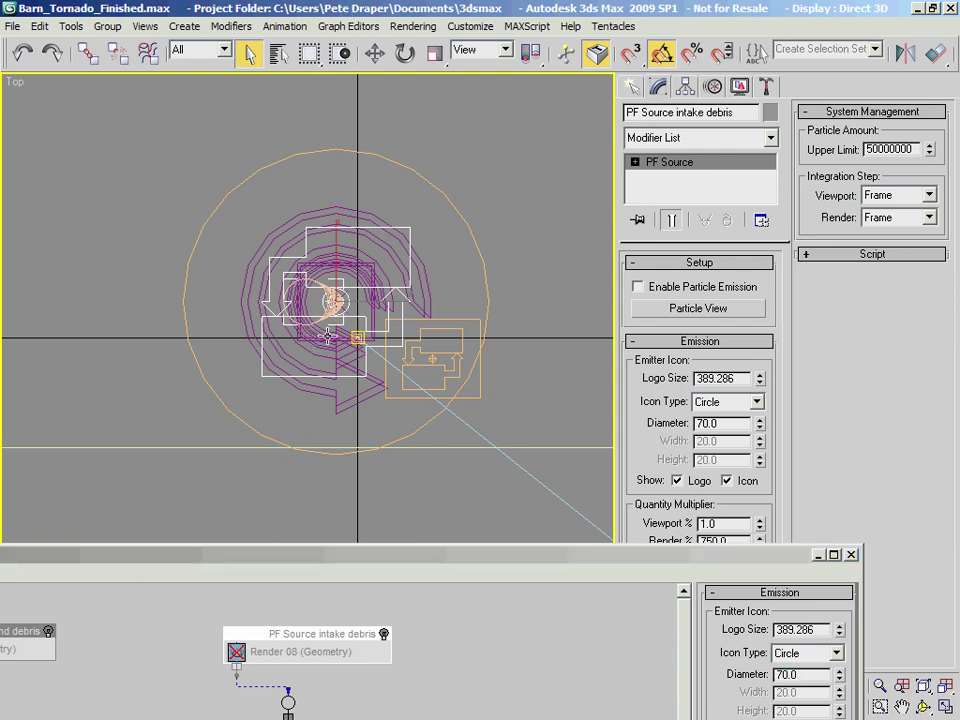
left_click_drag(425, 563, 418, 20)
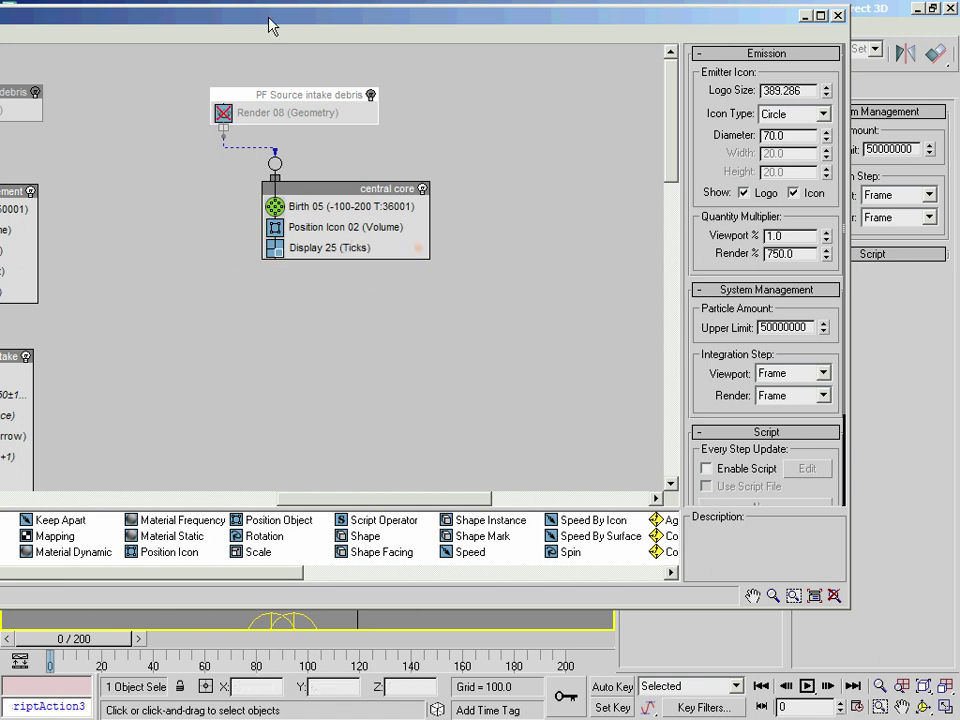
left_click_drag(270, 24, 398, 30)
double_click(398, 30)
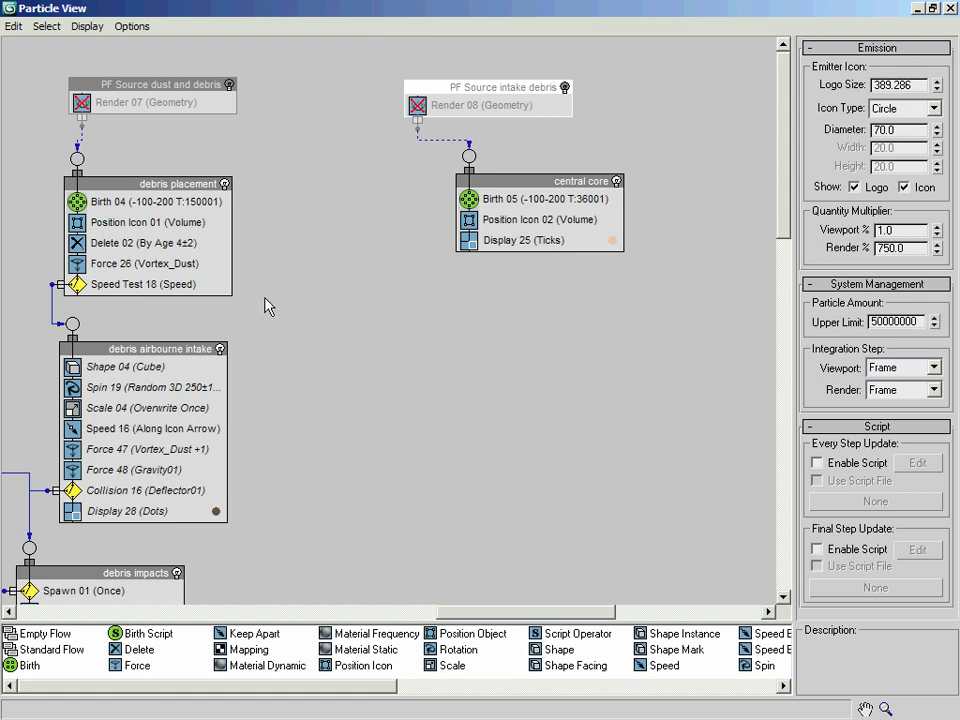
Step: Copy the Shape, Scale, Rotation, Force 13 (Vortex_Dust), Delete and Collision entries from the debris airbourne01 event
middle_click_drag(338, 287, 544, 315)
middle_click_drag(214, 268, 480, 295)
middle_click_drag(215, 230, 326, 242)
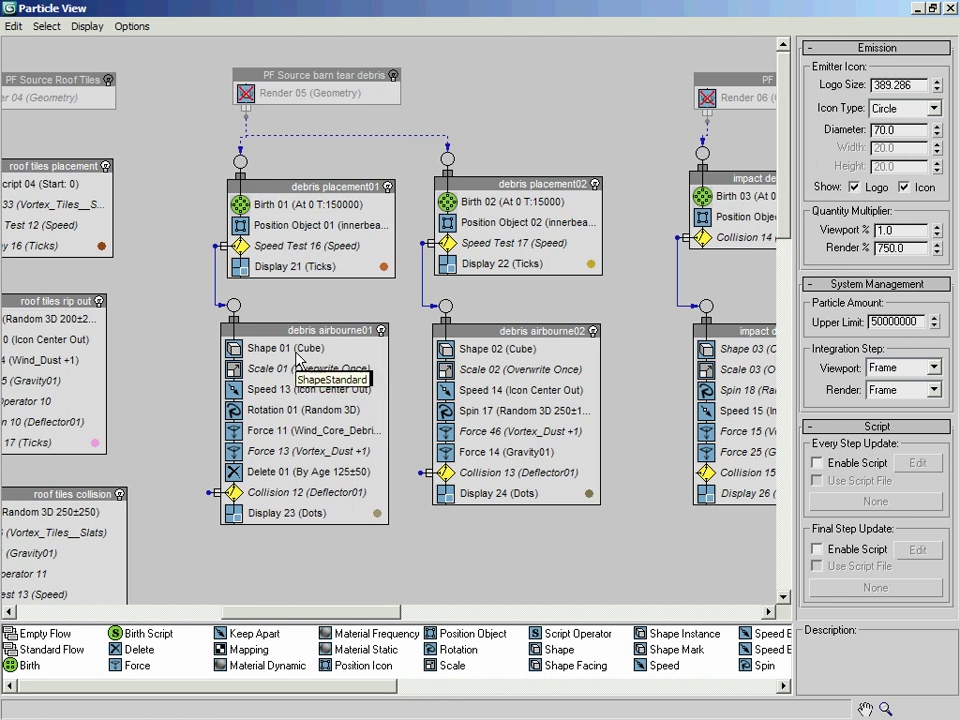
left_click(290, 376)
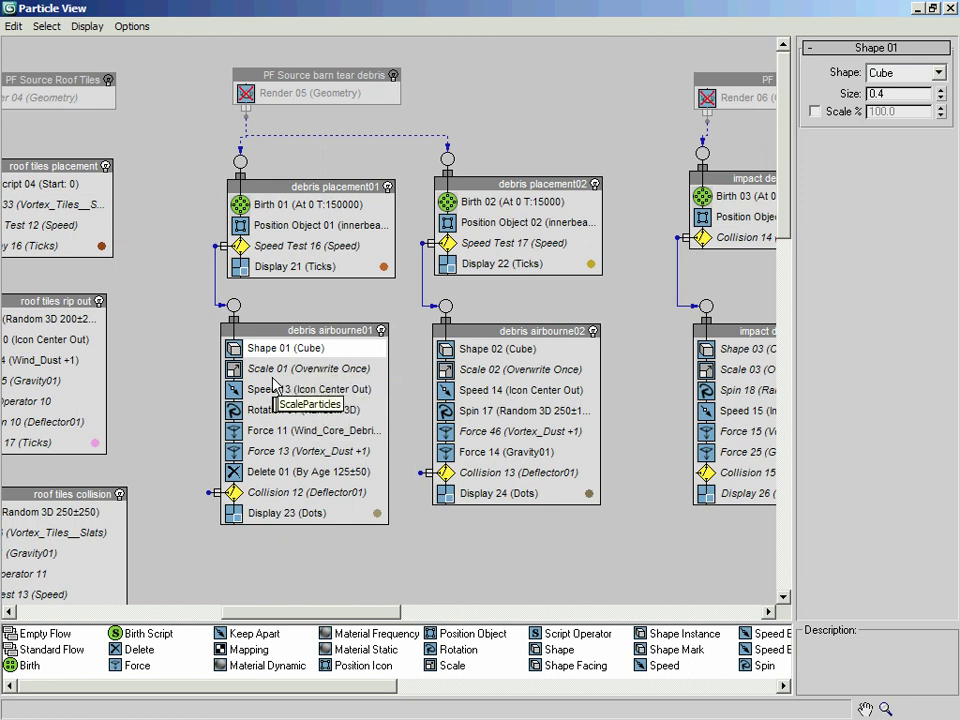
left_click(281, 370)
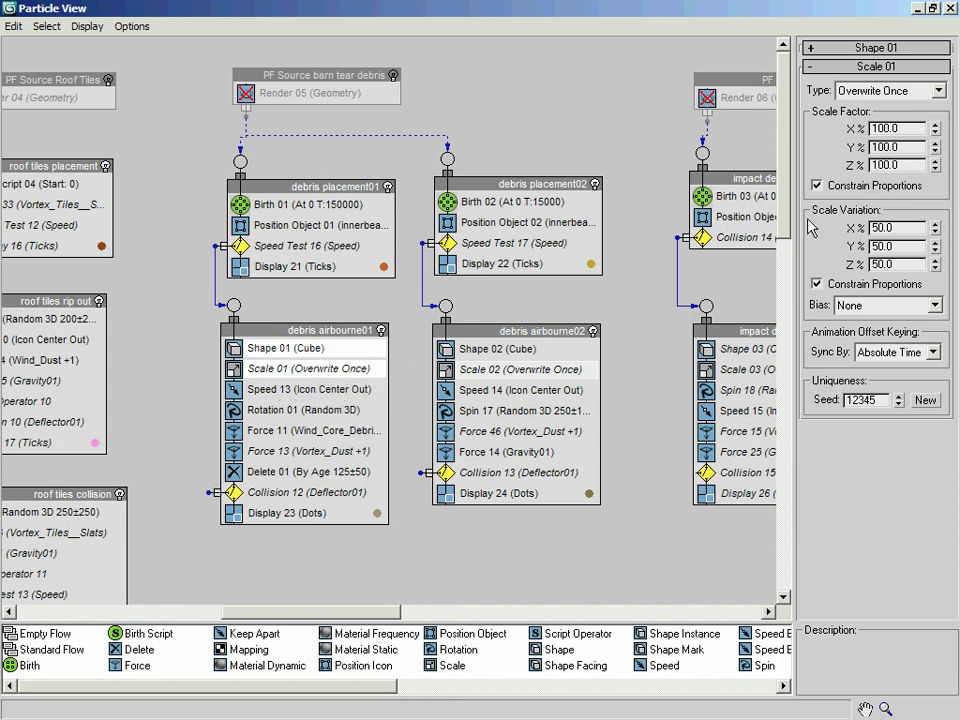
left_click(303, 410)
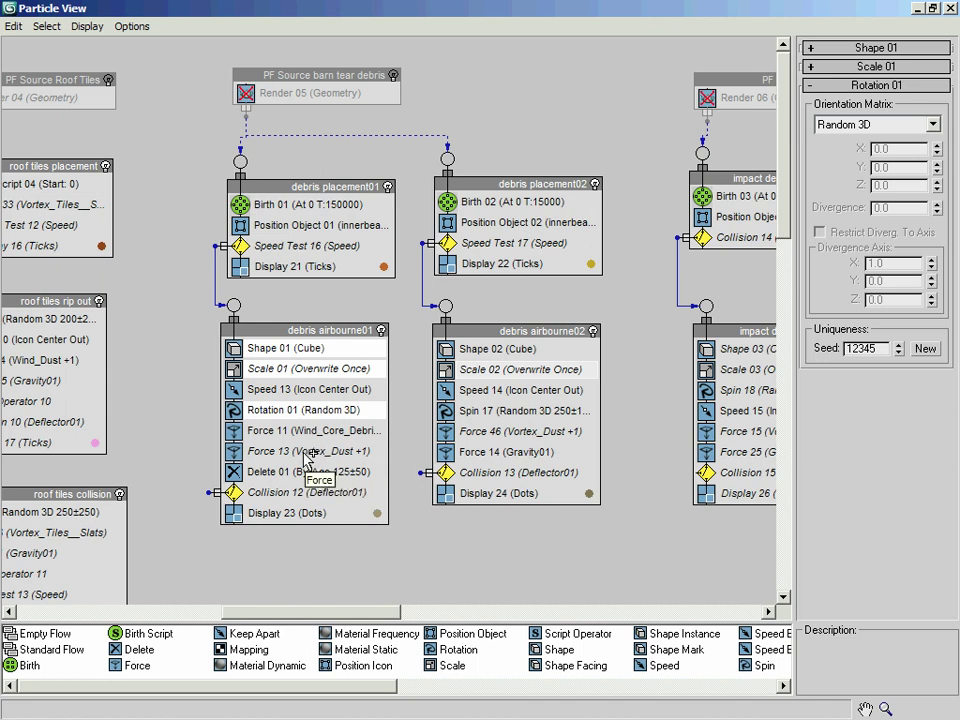
left_click(307, 452)
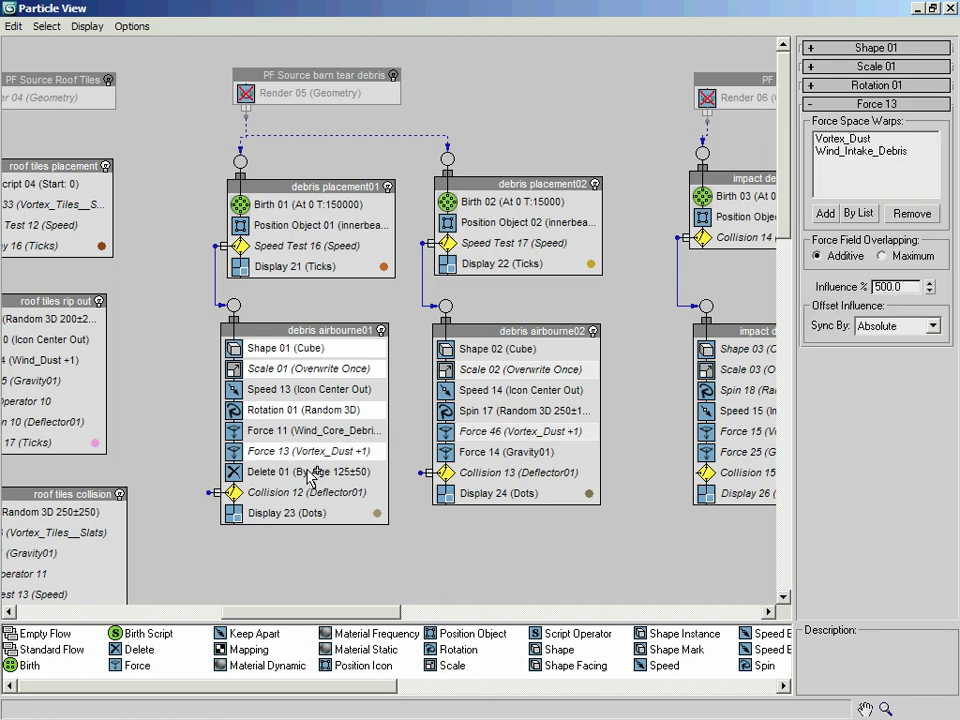
left_click(310, 474)
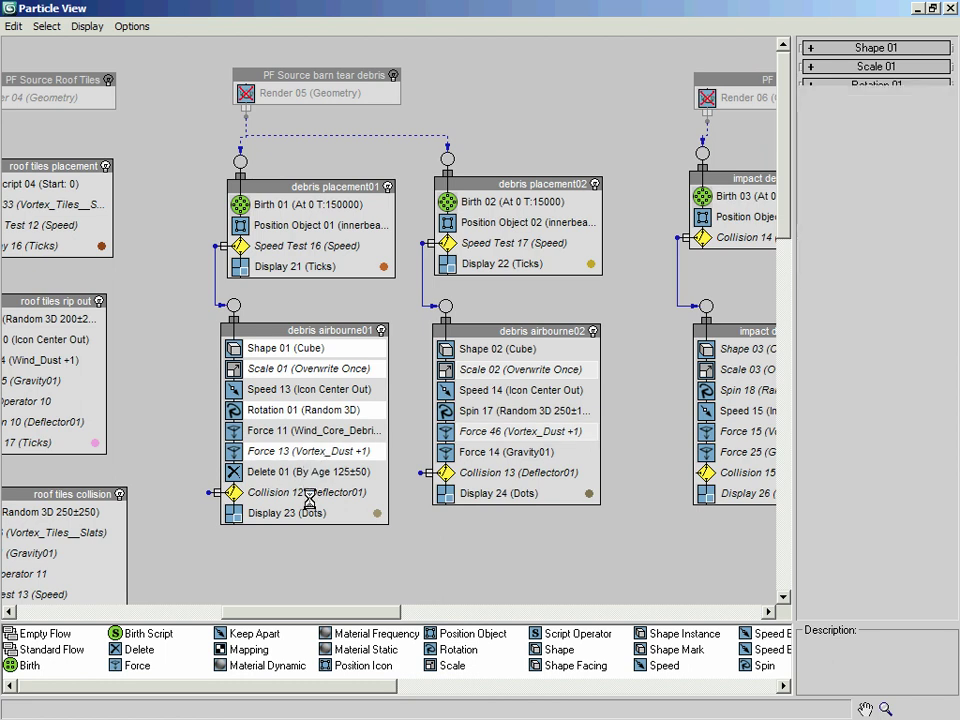
left_click(298, 494)
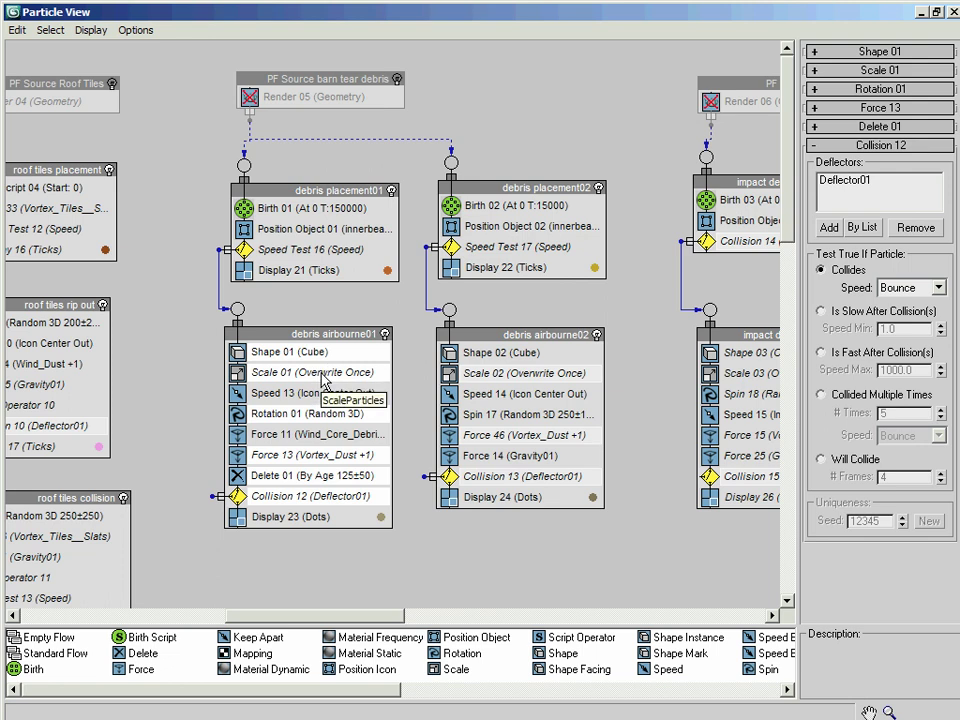
right_click(321, 375)
left_click(376, 495)
Step: Paste the copied operators as instances into the central core event, ahead of its Display operator
middle_click_drag(654, 531, 156, 425)
middle_click_drag(579, 431, 394, 313)
right_click(425, 248)
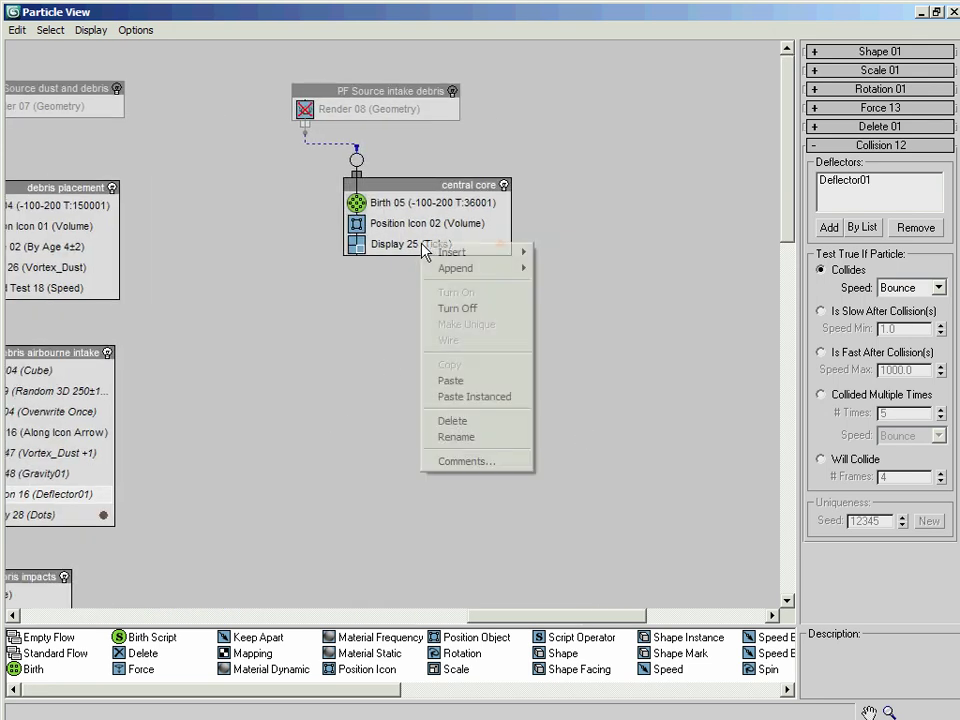
left_click(497, 404)
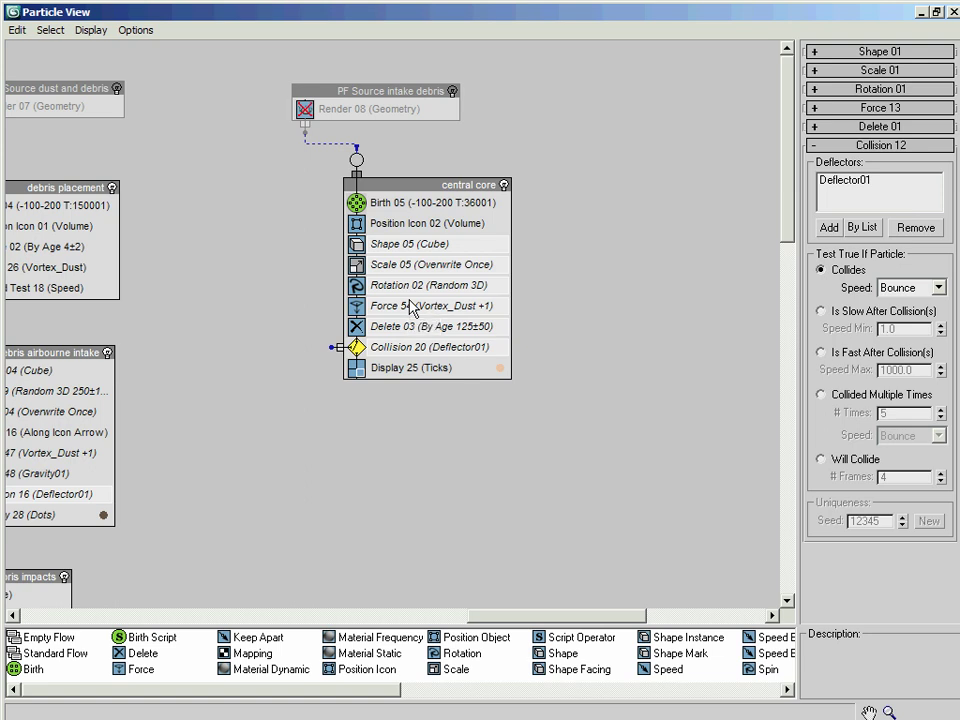
Step: Set the display type of the central core event's Display operator to Circles
left_click(428, 372)
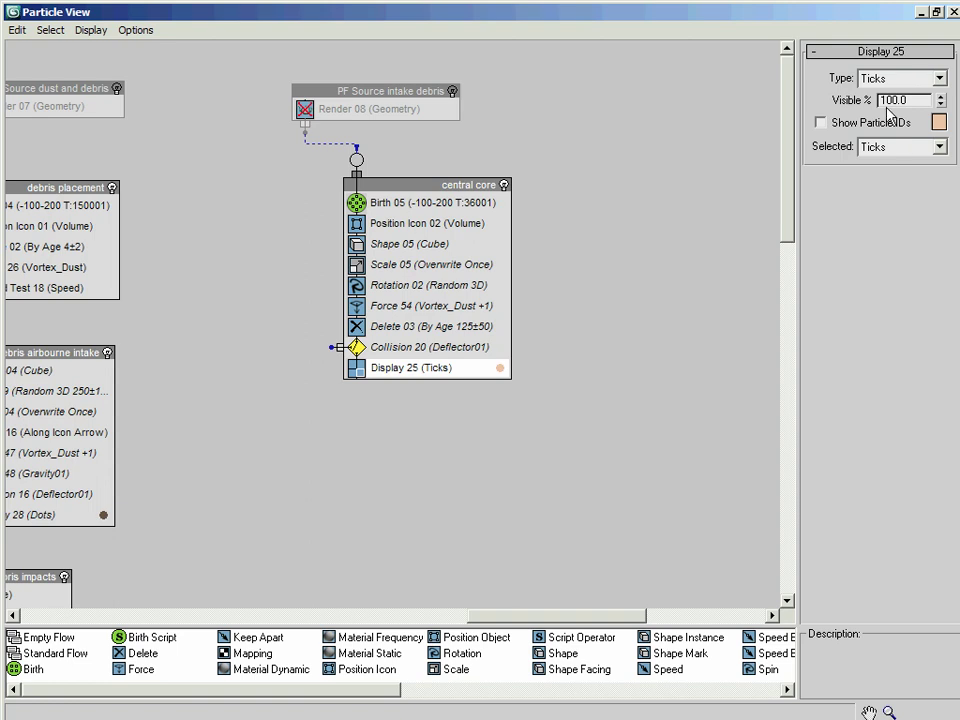
left_click(900, 78)
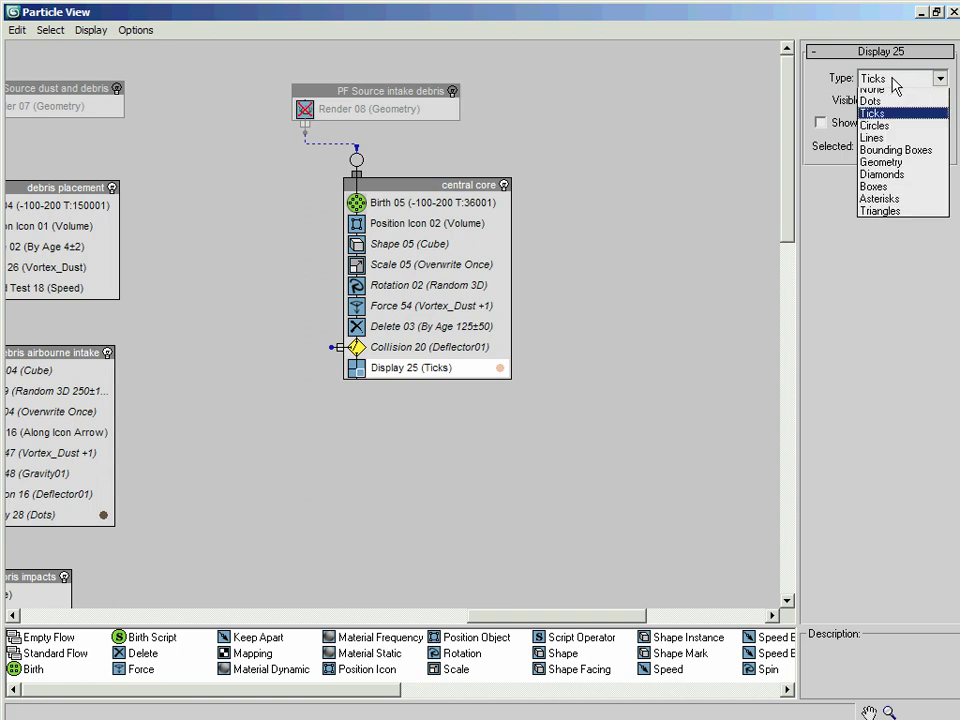
left_click(880, 132)
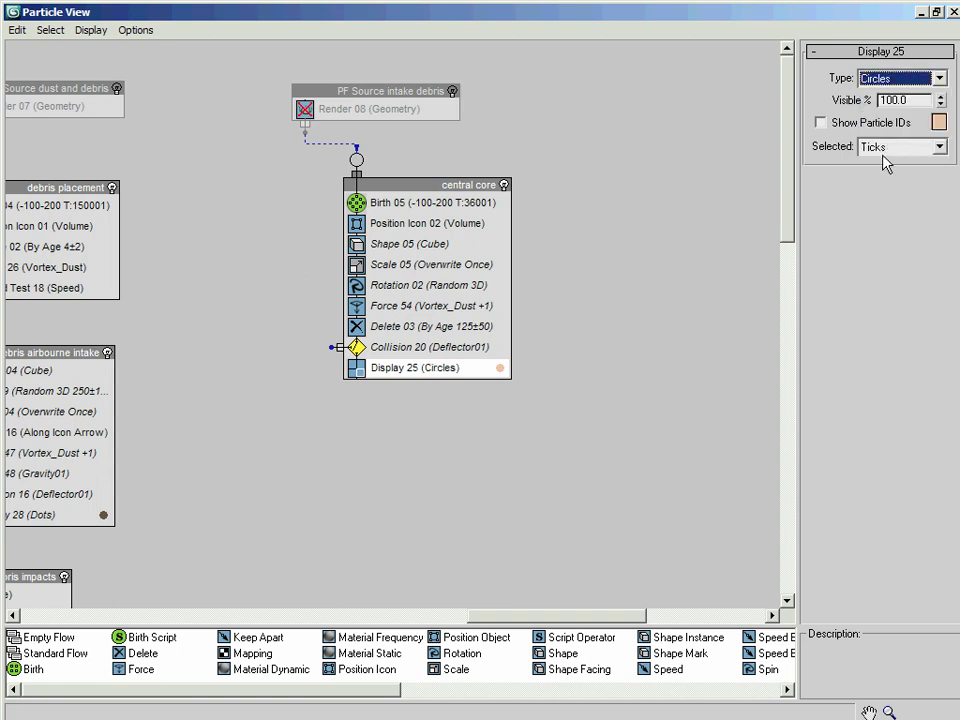
left_click(868, 324)
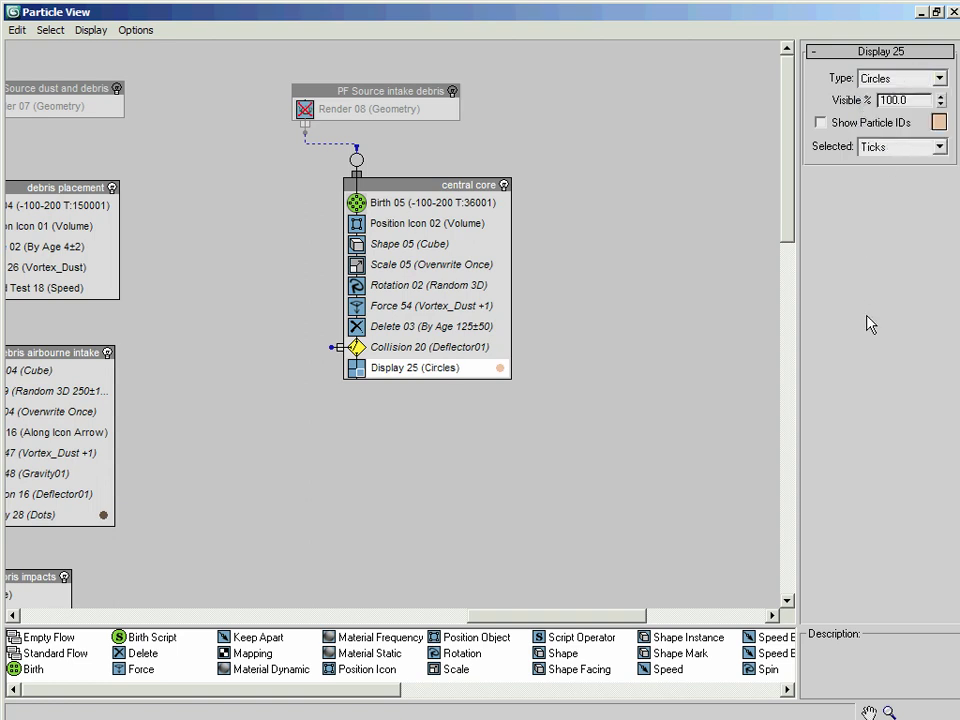
Step: Set the central core event's display color to red 175, green 133, blue 88
left_click(938, 122)
left_click_drag(605, 265, 641, 62)
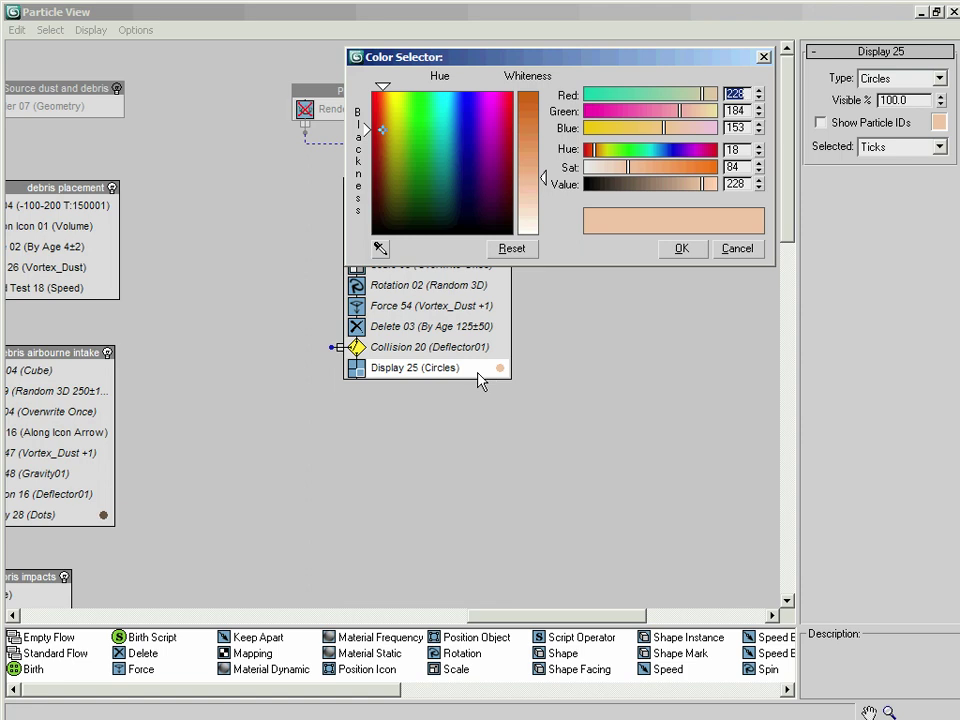
key("Return")
type("133")
key("Tab")
type("88")
key("Return")
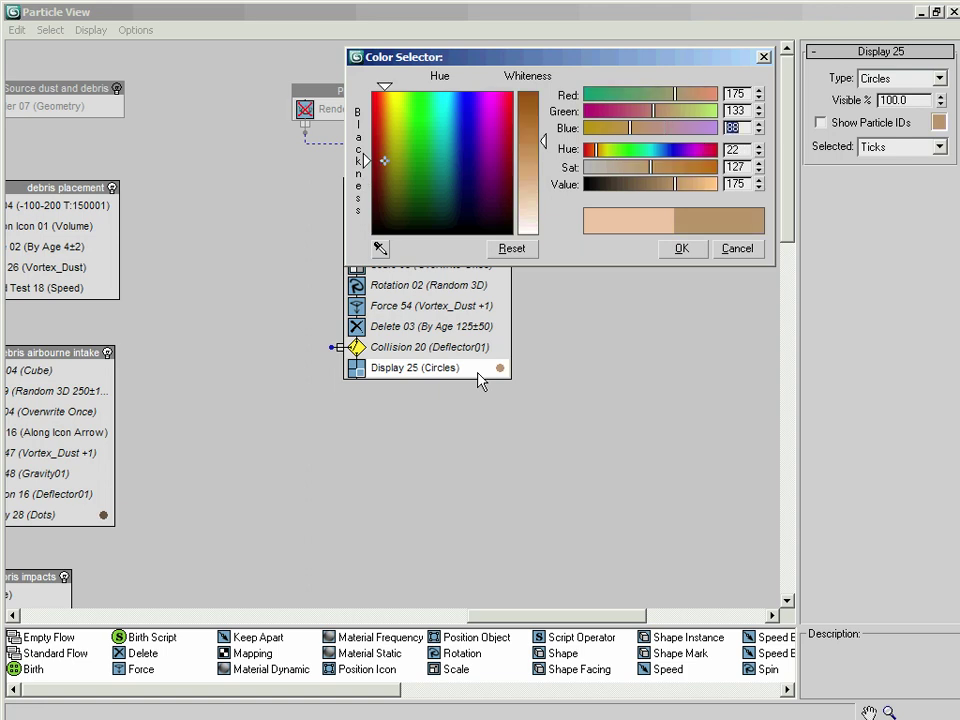
left_click(690, 251)
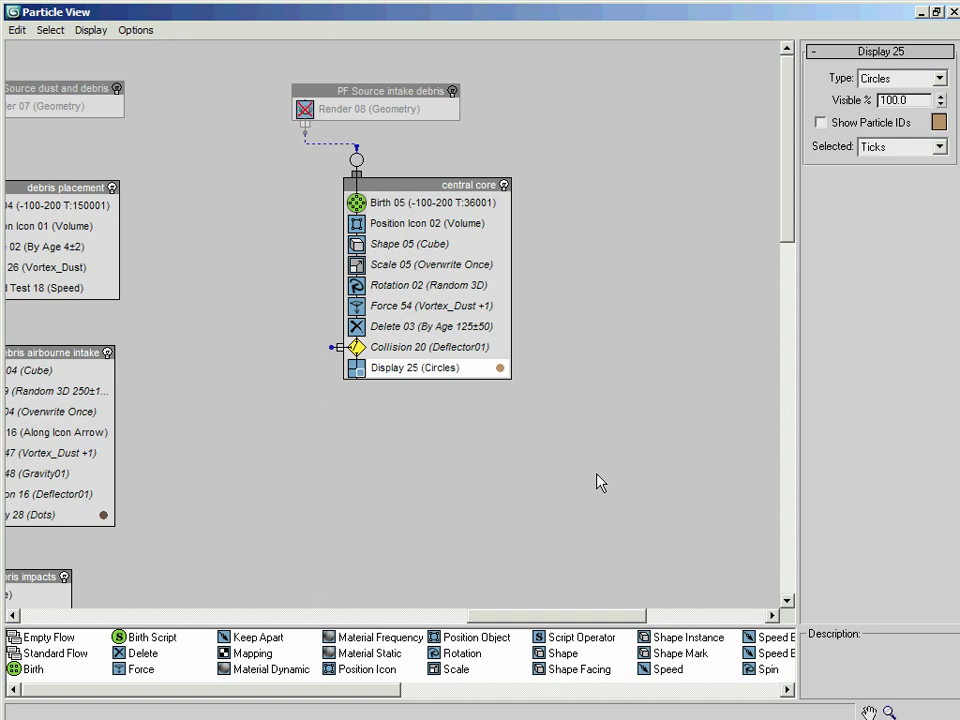
Step: Duplicate the central core event with instanced operators, placing the copy beneath the original
middle_click_drag(589, 497, 596, 456)
middle_click_drag(664, 278, 700, 296)
left_click_drag(567, 170, 589, 151)
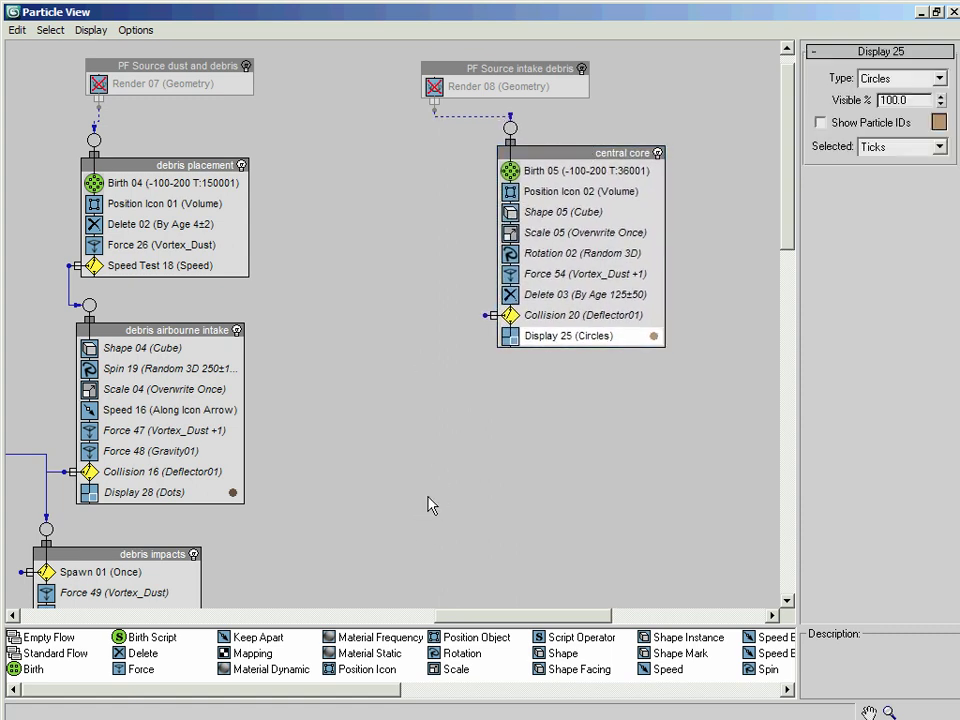
left_click(611, 154)
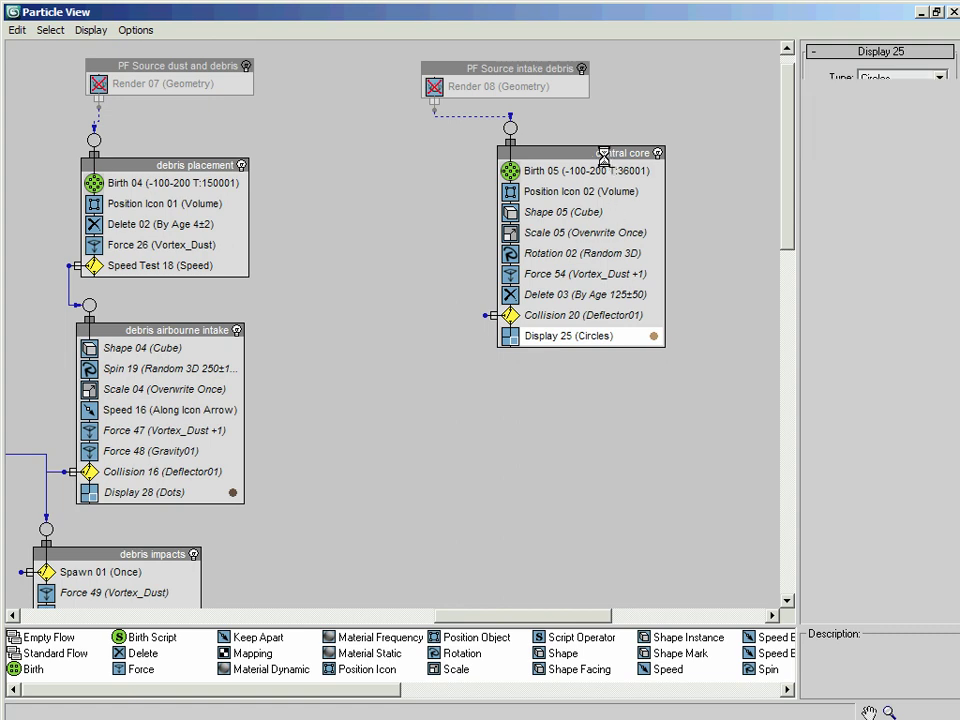
left_click_drag(603, 157, 528, 370, "shift")
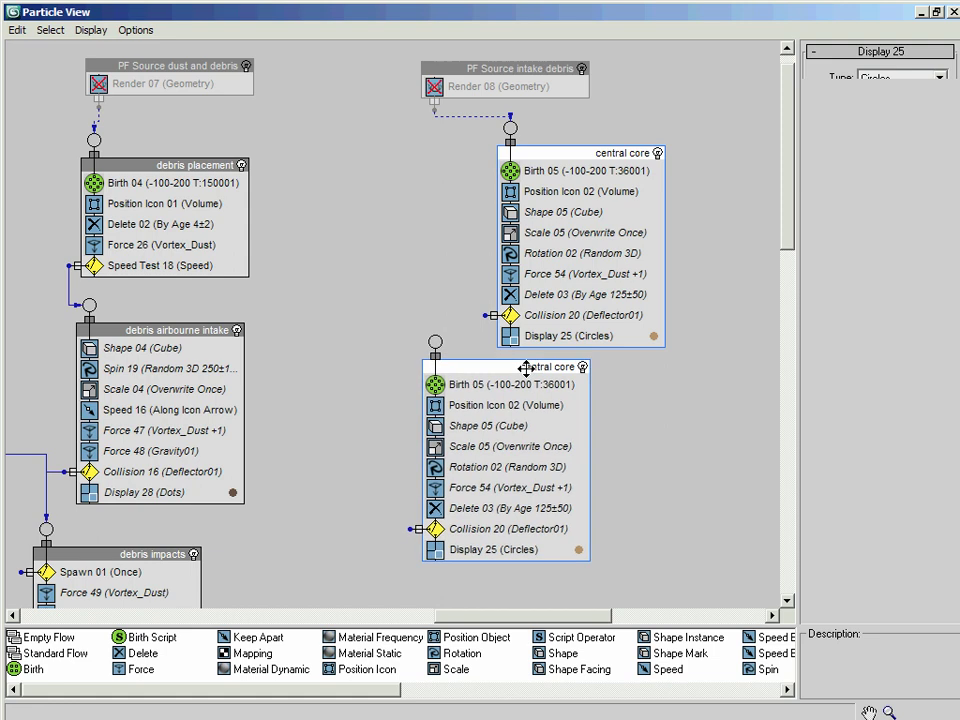
left_click(505, 328)
left_click(439, 430)
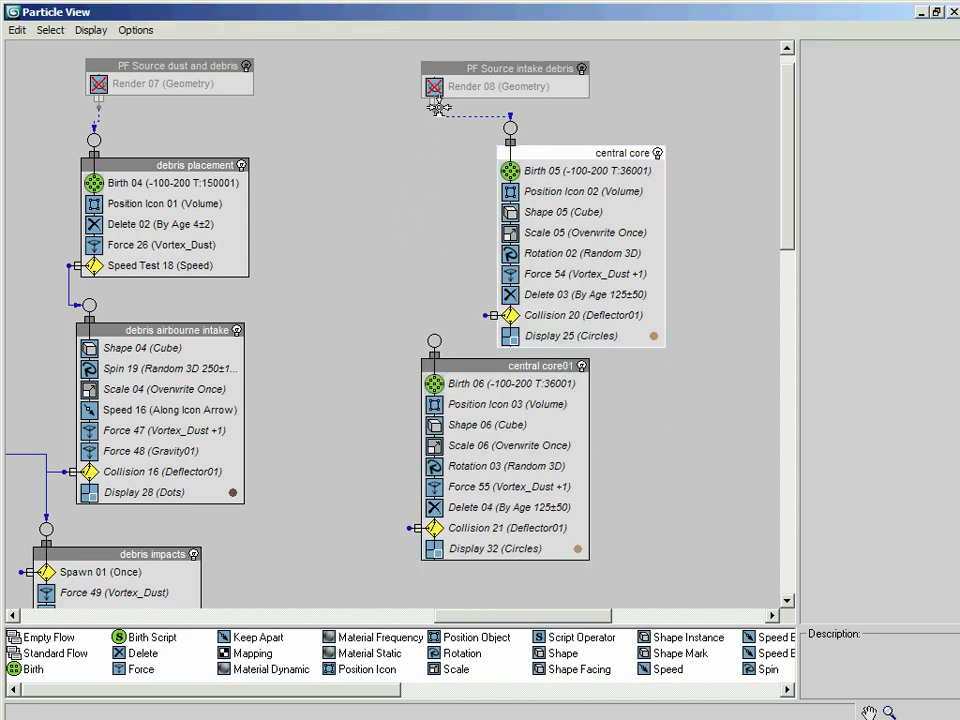
Step: Wire the central core01 event to PF Source intake debris and nudge the event slightly lower
right_click(439, 241)
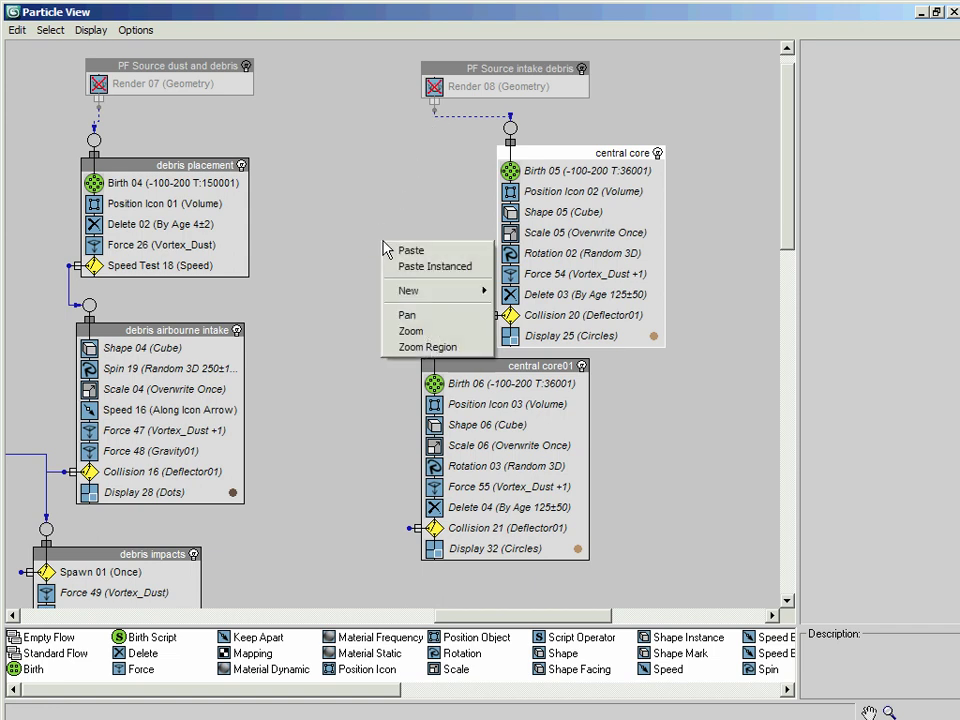
left_click(347, 208)
left_click_drag(434, 340, 435, 104)
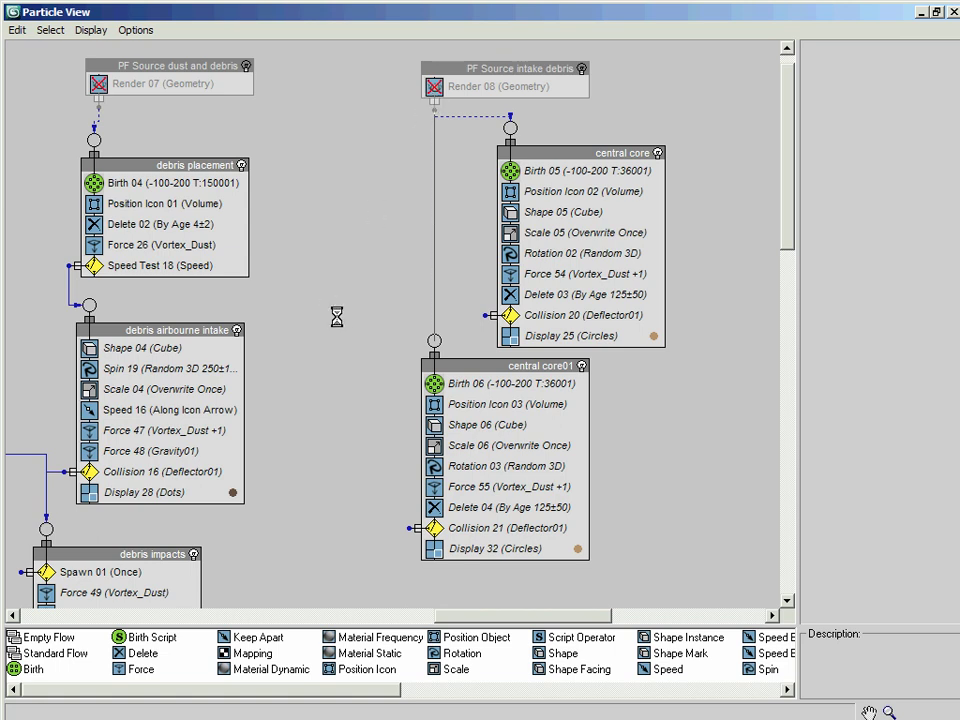
left_click_drag(476, 366, 473, 376)
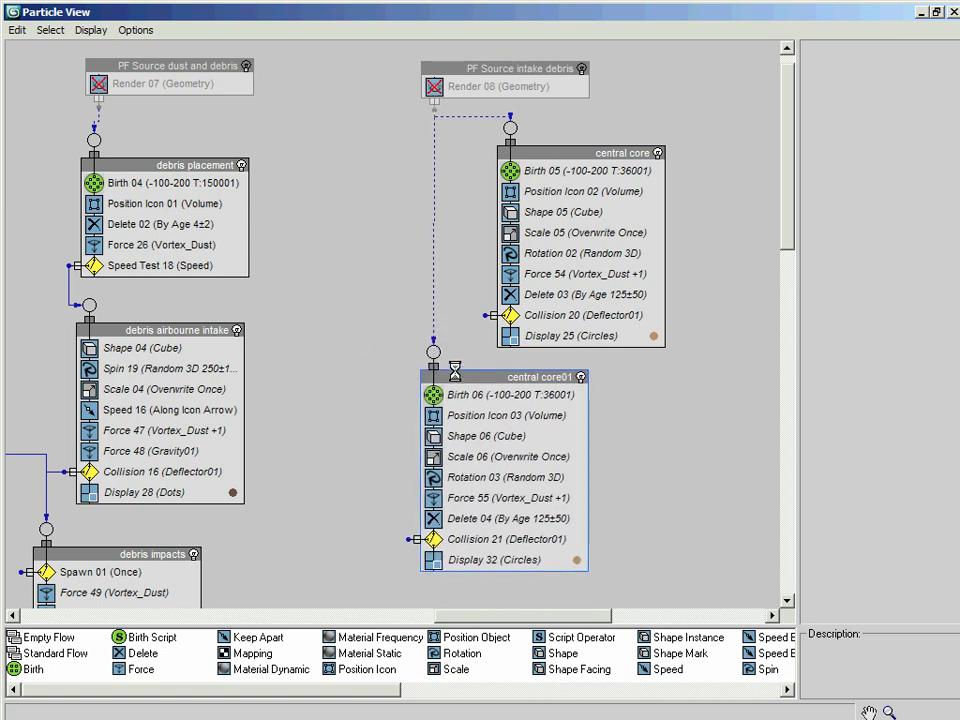
left_click(366, 318)
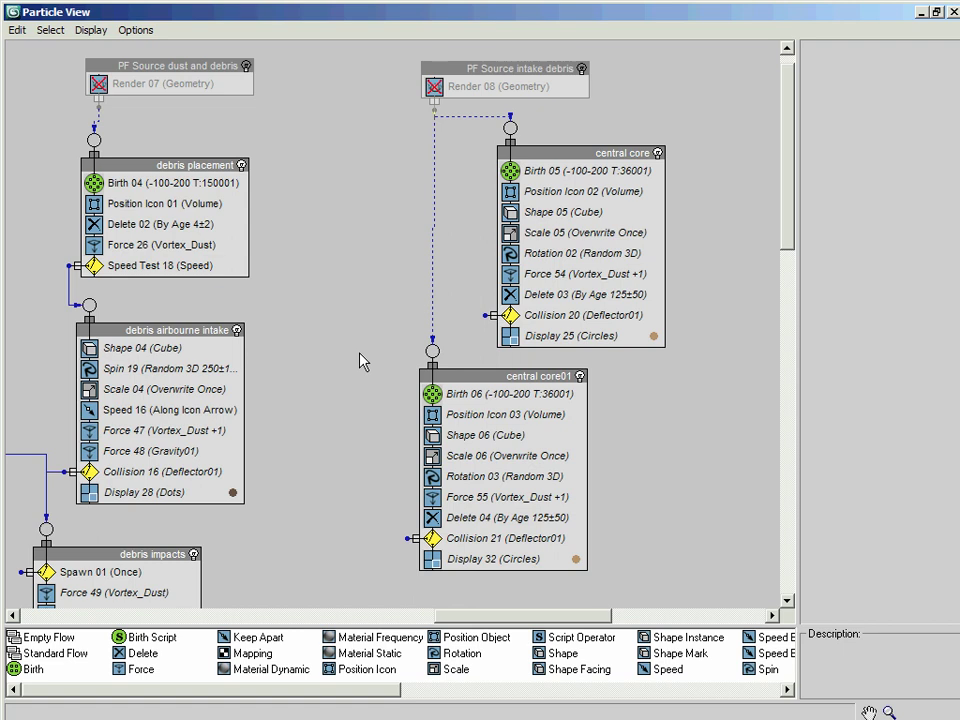
Step: Make the central core01 event's Position Icon operator unique and generate a new random seed for it
left_click(498, 415)
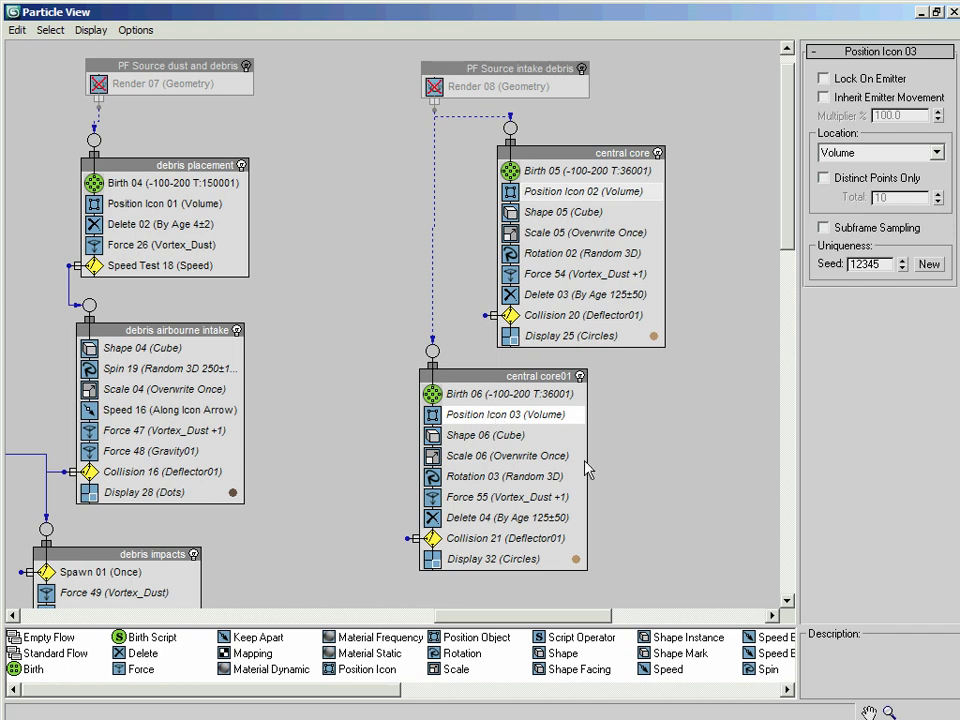
right_click(514, 421)
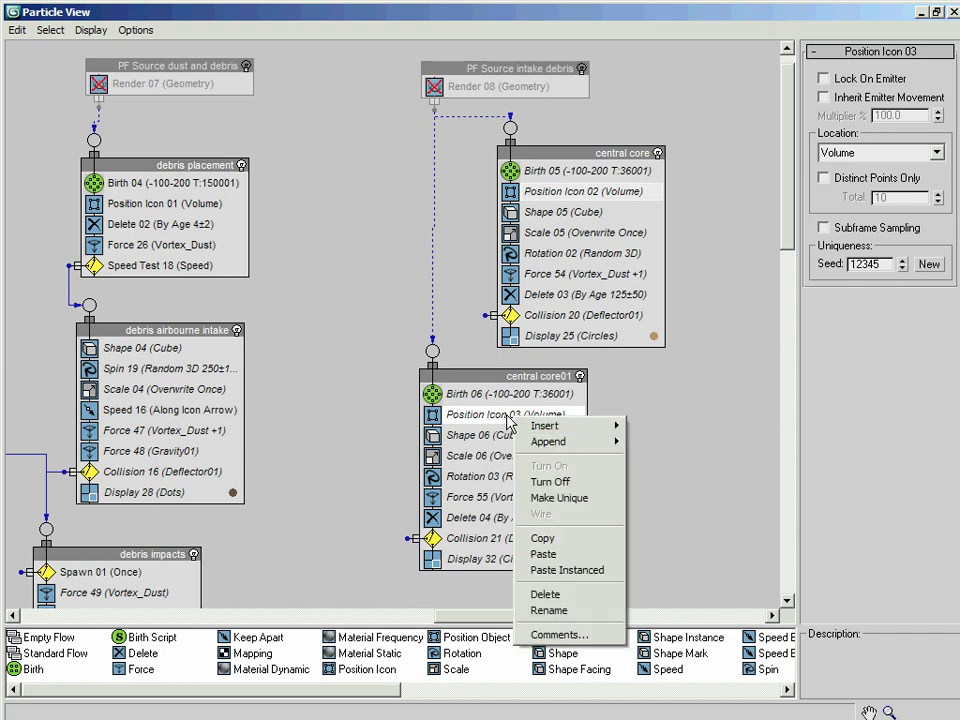
mouse_move(521, 450)
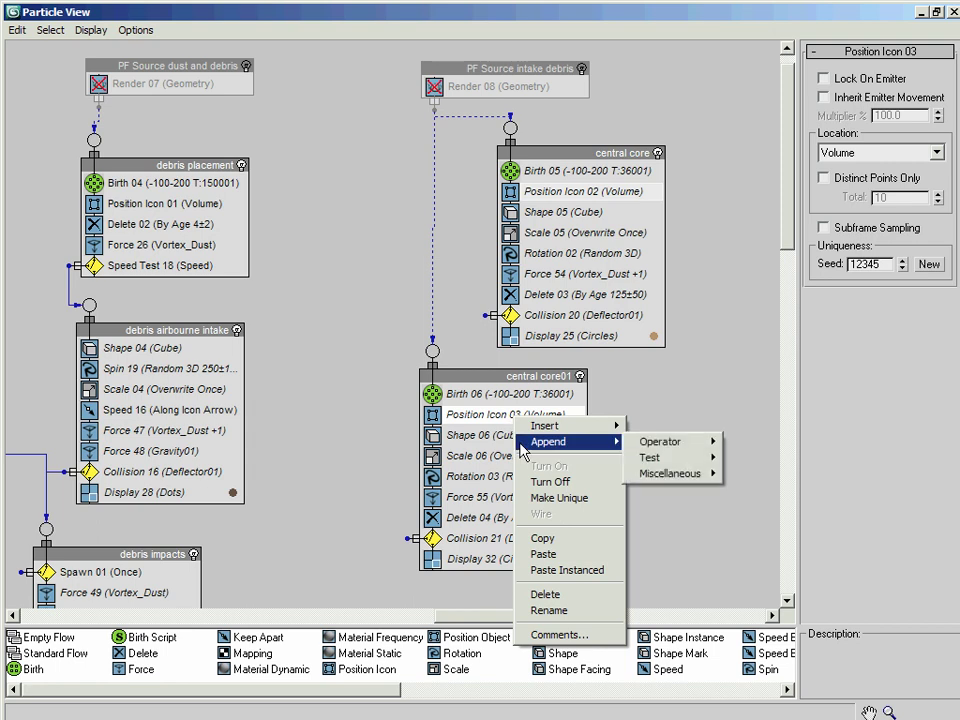
left_click(608, 497)
left_click(929, 264)
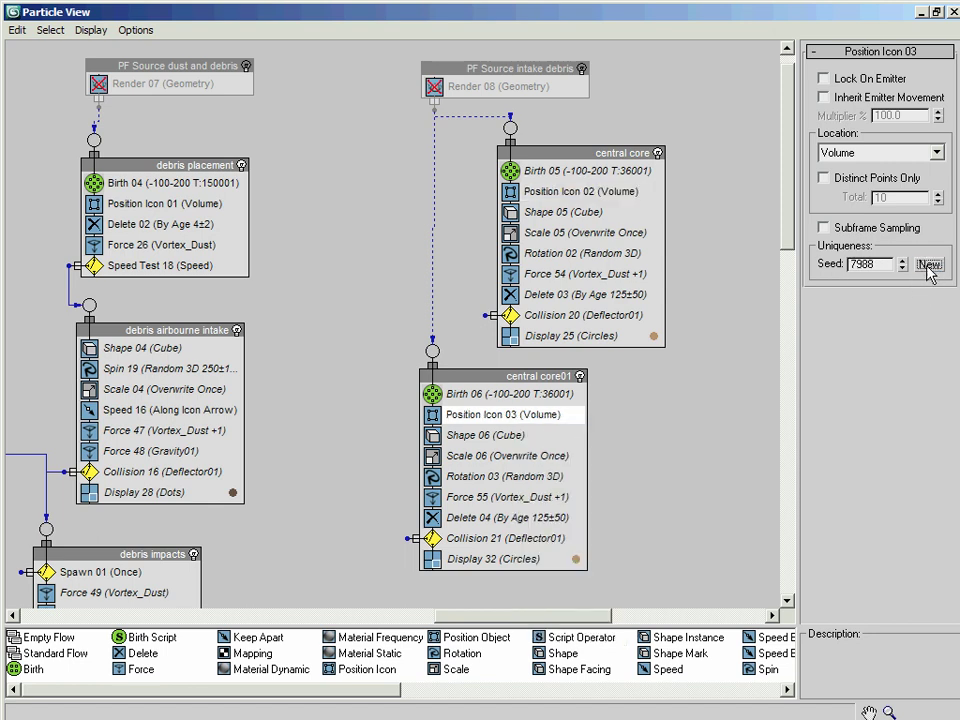
Step: Add a Speed operator to the central core event between Scale and Rotation, and shift the central core01 event lower
left_click(492, 436)
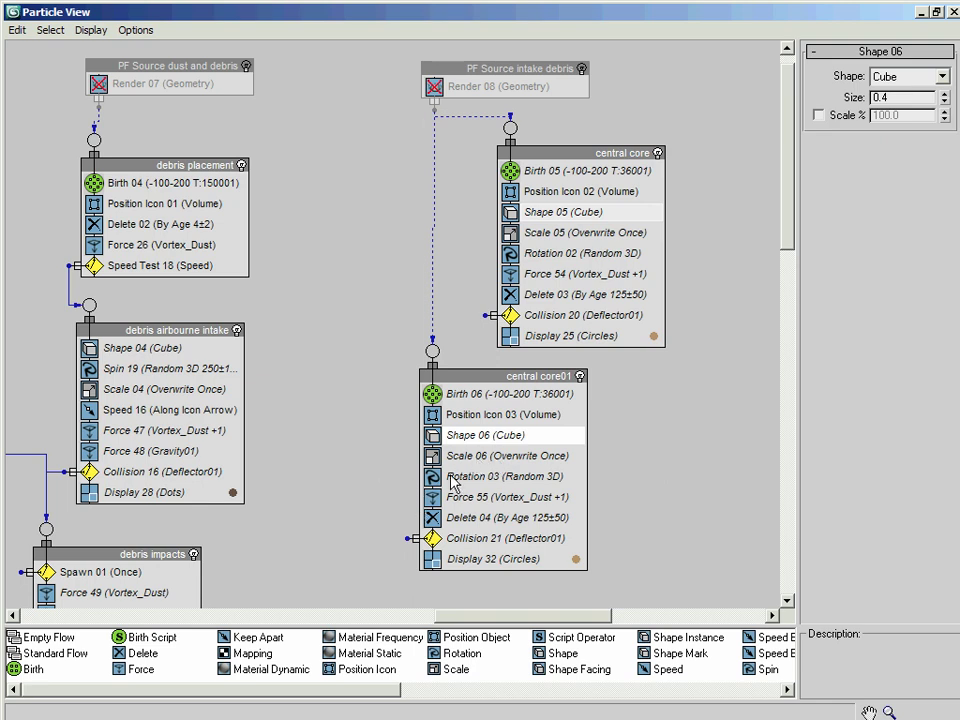
right_click(569, 230)
mouse_move(665, 253)
mouse_move(740, 258)
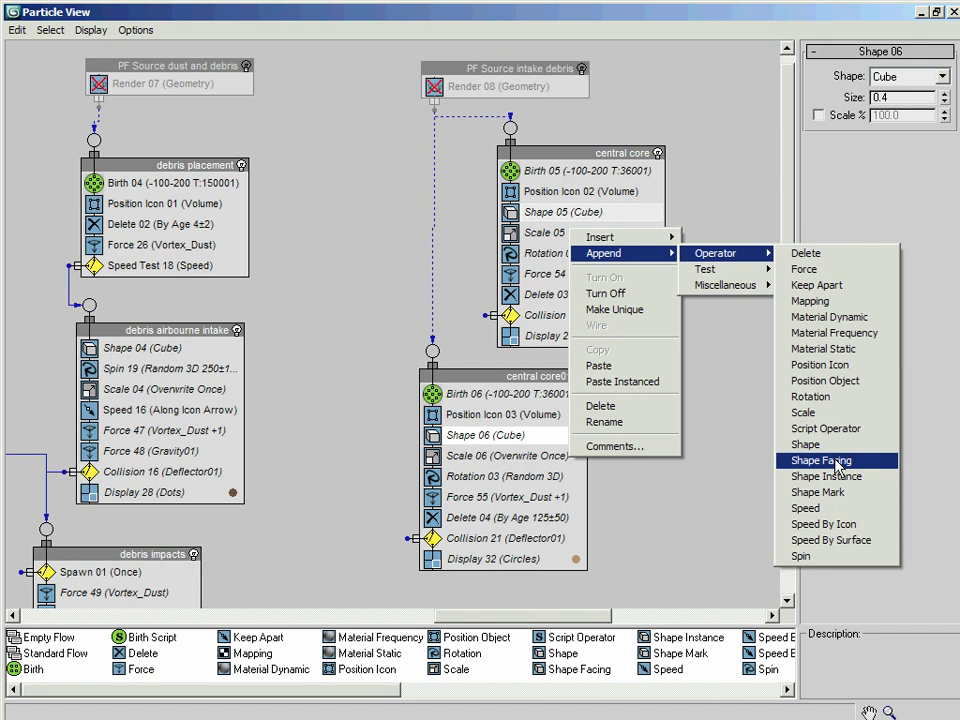
left_click(834, 509)
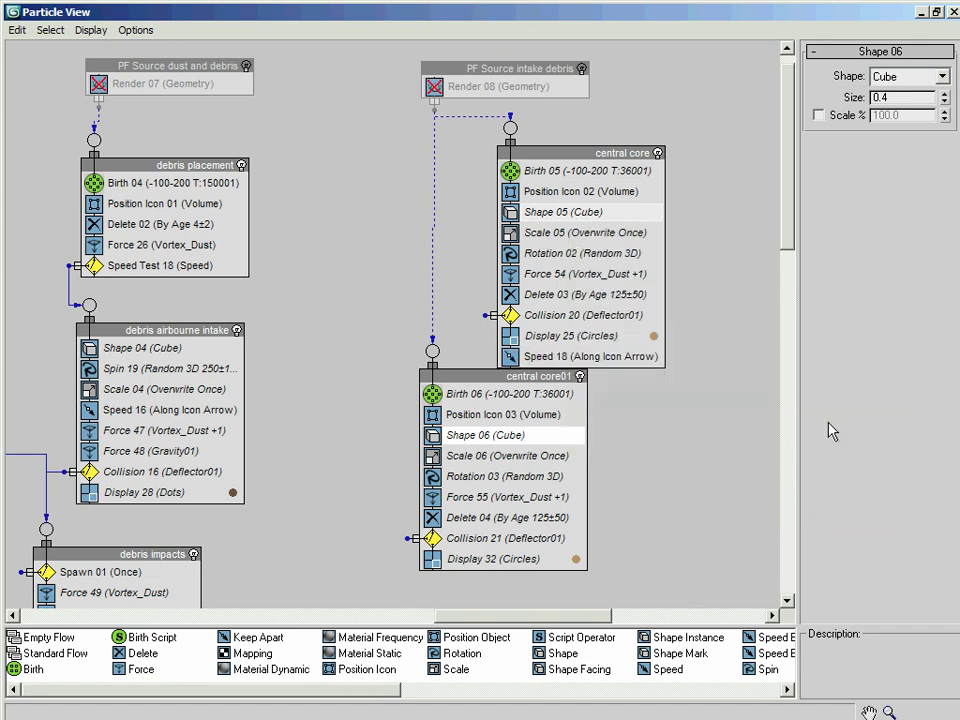
left_click_drag(530, 356, 531, 250)
left_click_drag(484, 384, 484, 412)
Step: Set the central core event's Speed operator to speed 10, variation 10 and divergence 45
left_click(562, 253)
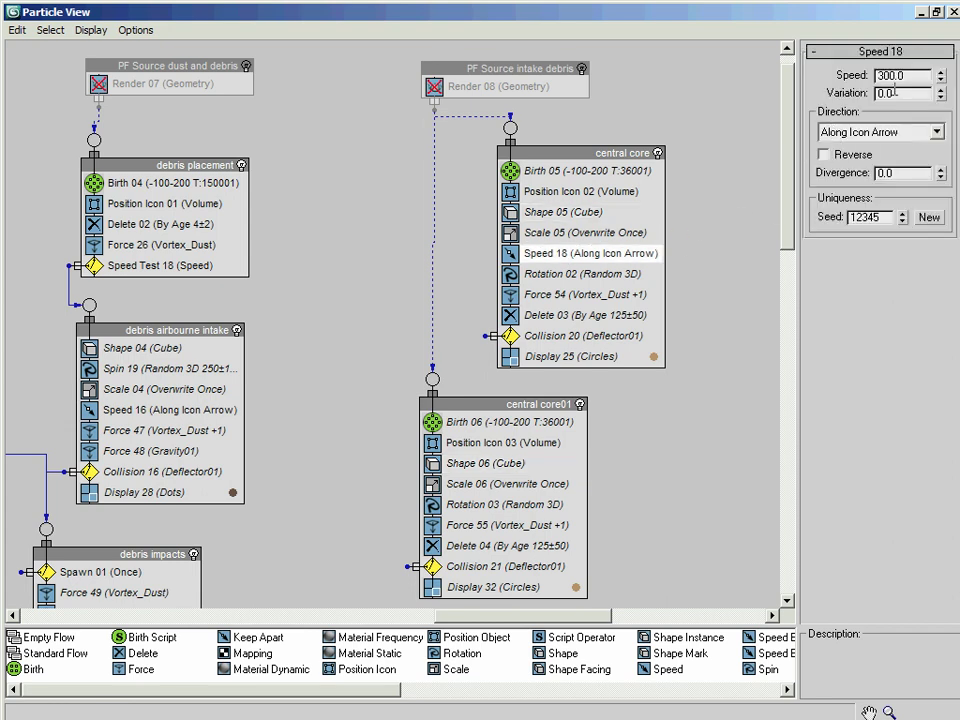
type("10")
key("Tab")
double_click(897, 173)
key("Return")
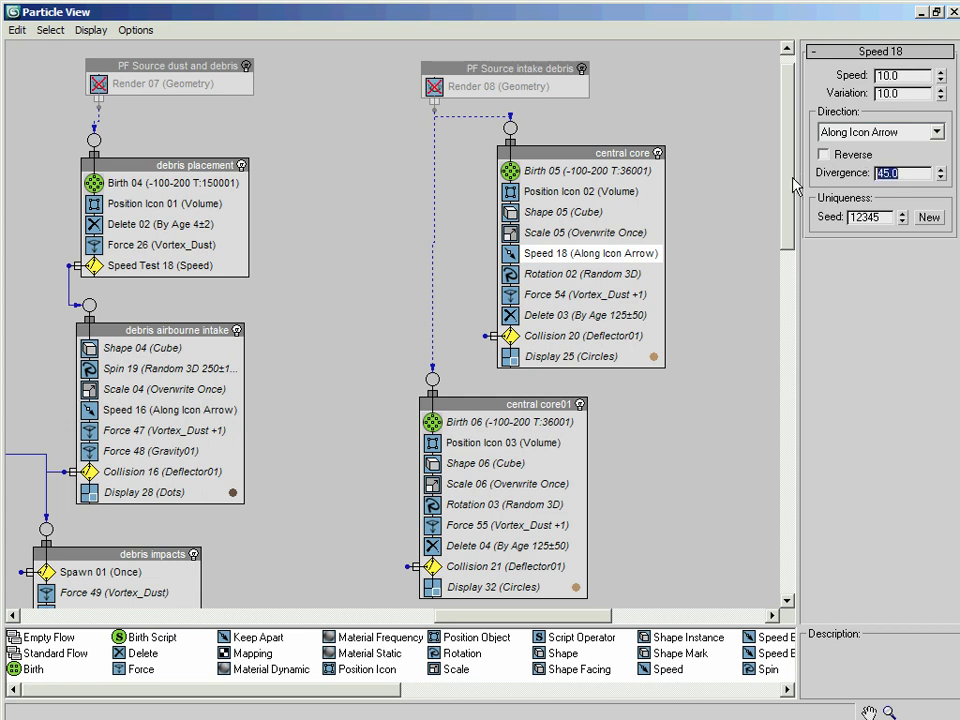
Step: Copy the central core event's Speed operator and paste it as an instance after Scale in the central core01 event
right_click(566, 257)
left_click(615, 374)
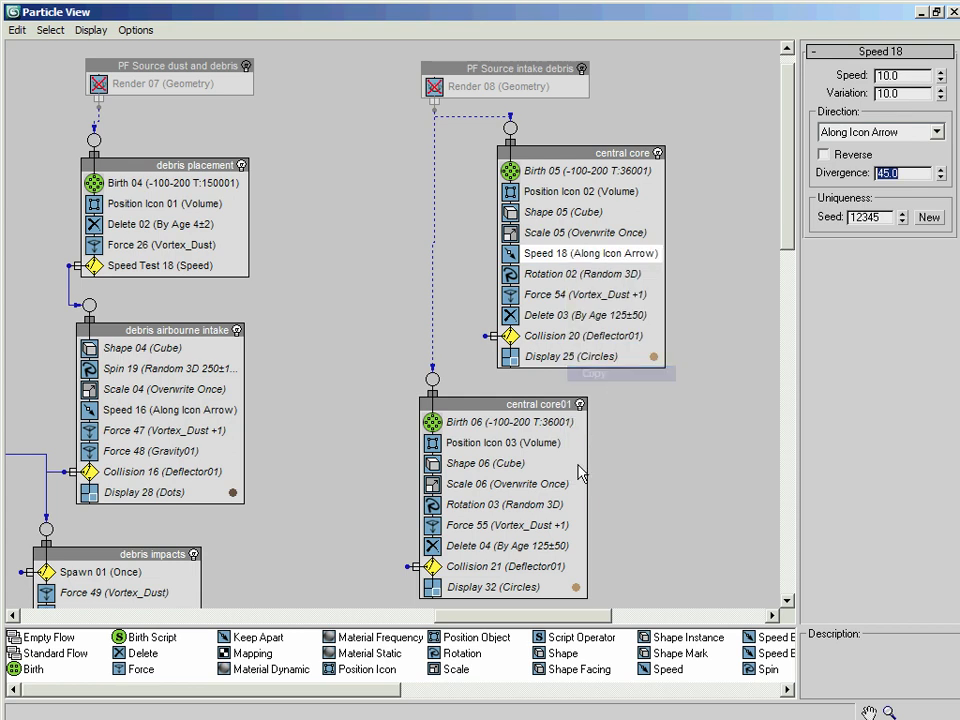
right_click(500, 495)
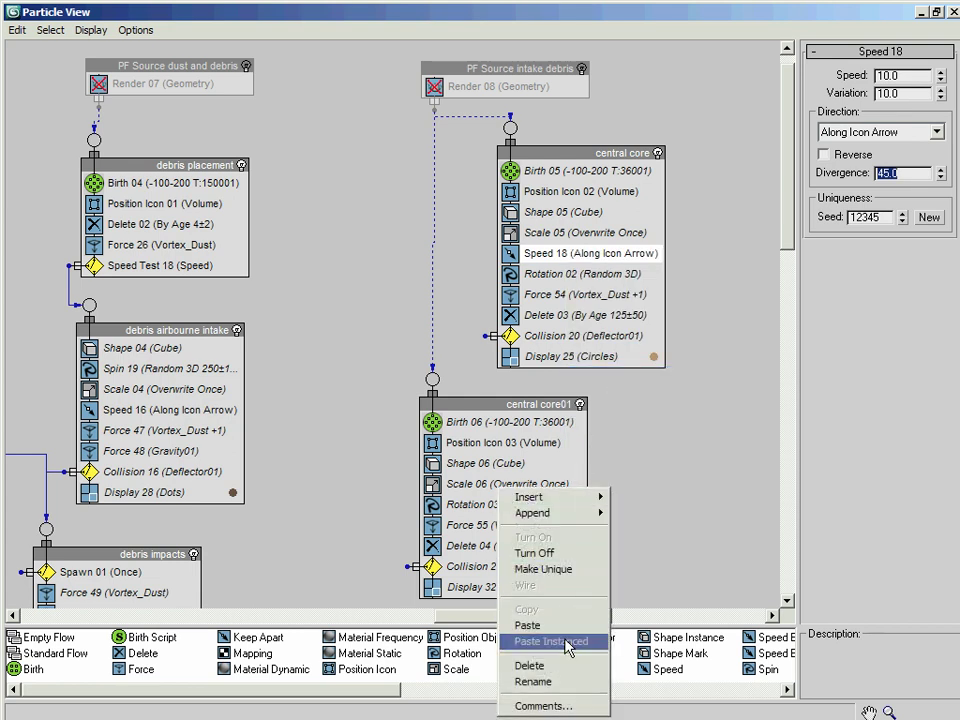
left_click(527, 625)
middle_click_drag(619, 459, 361, 502)
middle_click_drag(258, 512, 334, 330)
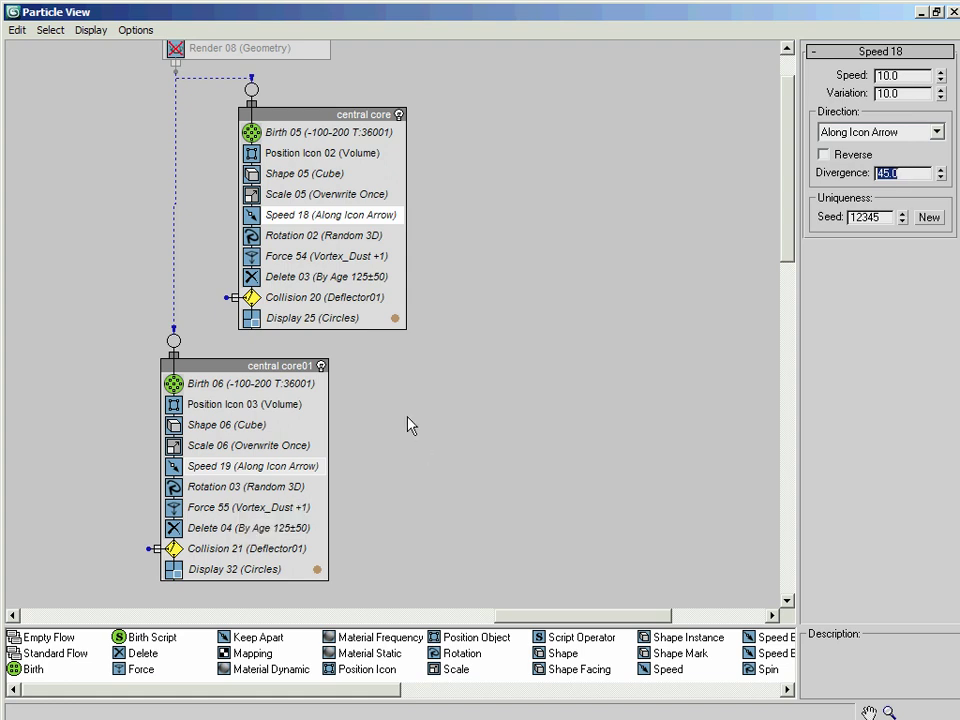
Step: Make the central core01 event's Force operator unique and remove Vortex_Dust and Wind_Intake_Debris from its space warps
left_click(233, 508)
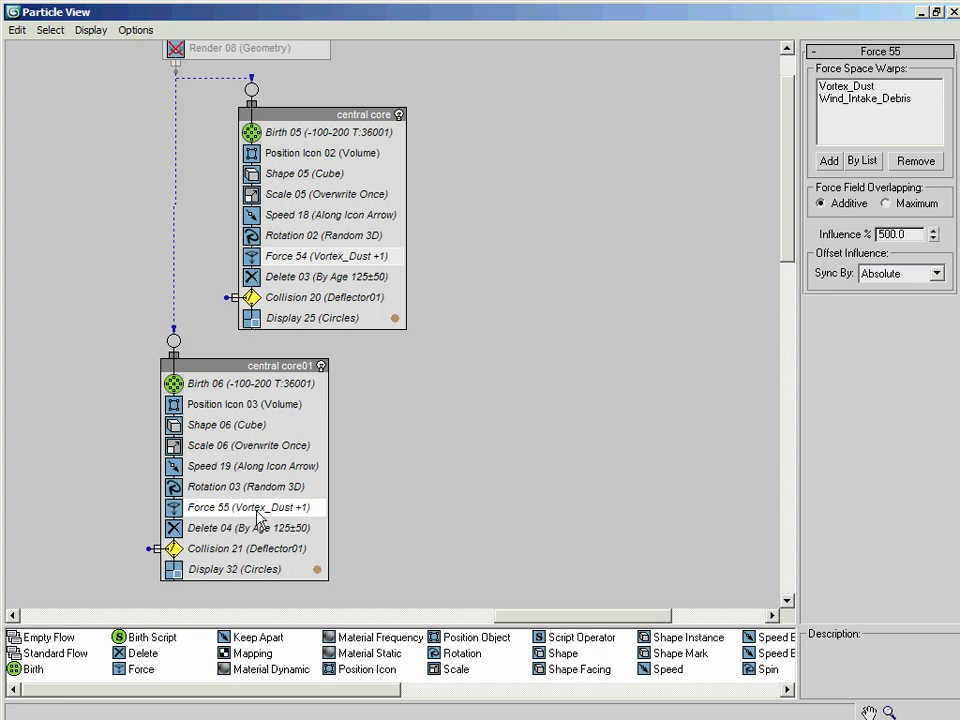
right_click(250, 512)
left_click(300, 342)
left_click(885, 88)
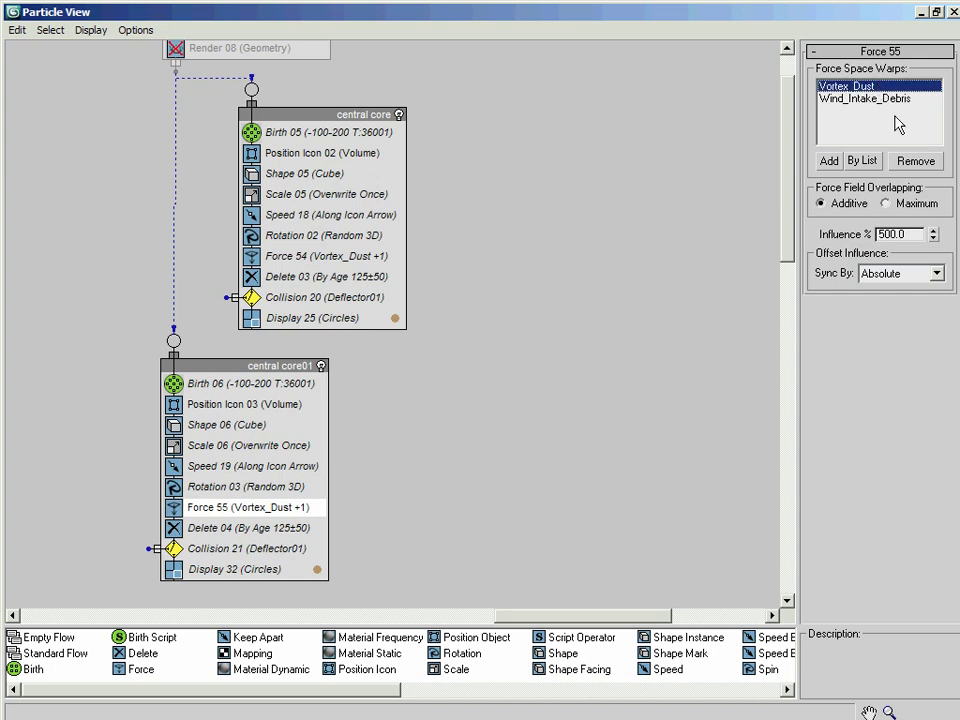
left_click(916, 161)
left_click(914, 163)
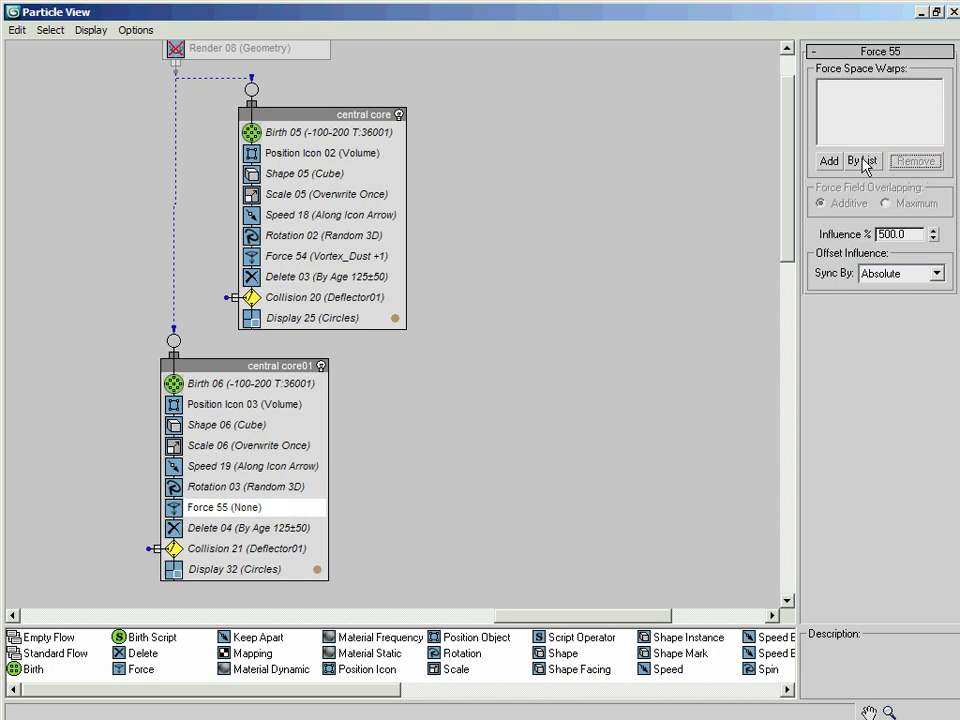
Step: Add the space warps Wind_Core_Debris01, Wind_Core_Debris02 and Vortex_Middle_Core to the central core01 event's Force operator
left_click(866, 162)
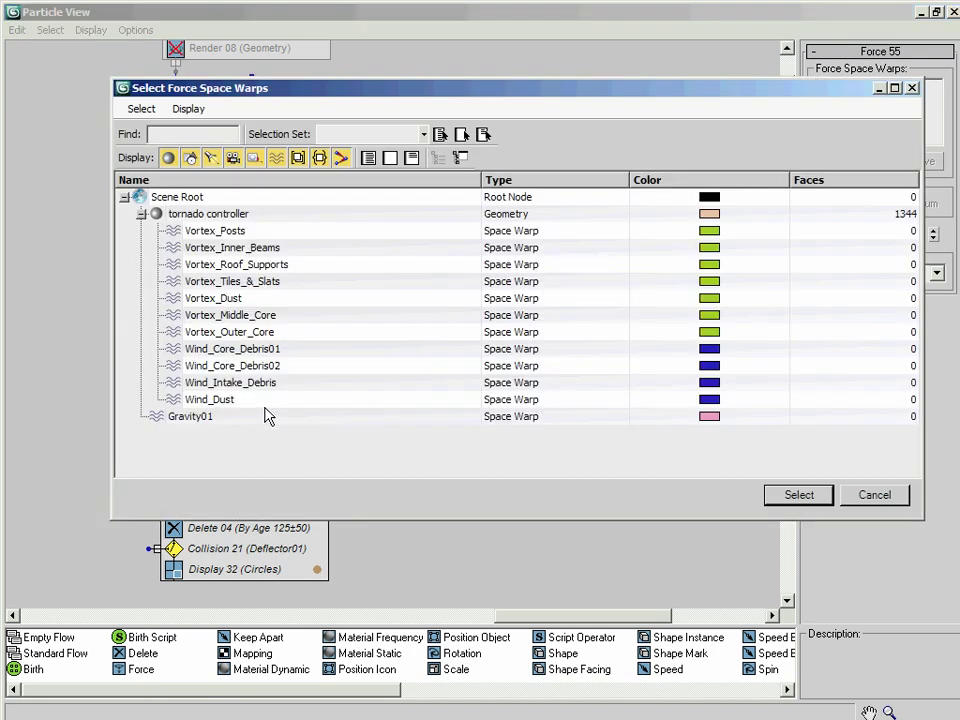
left_click_drag(294, 352, 296, 368)
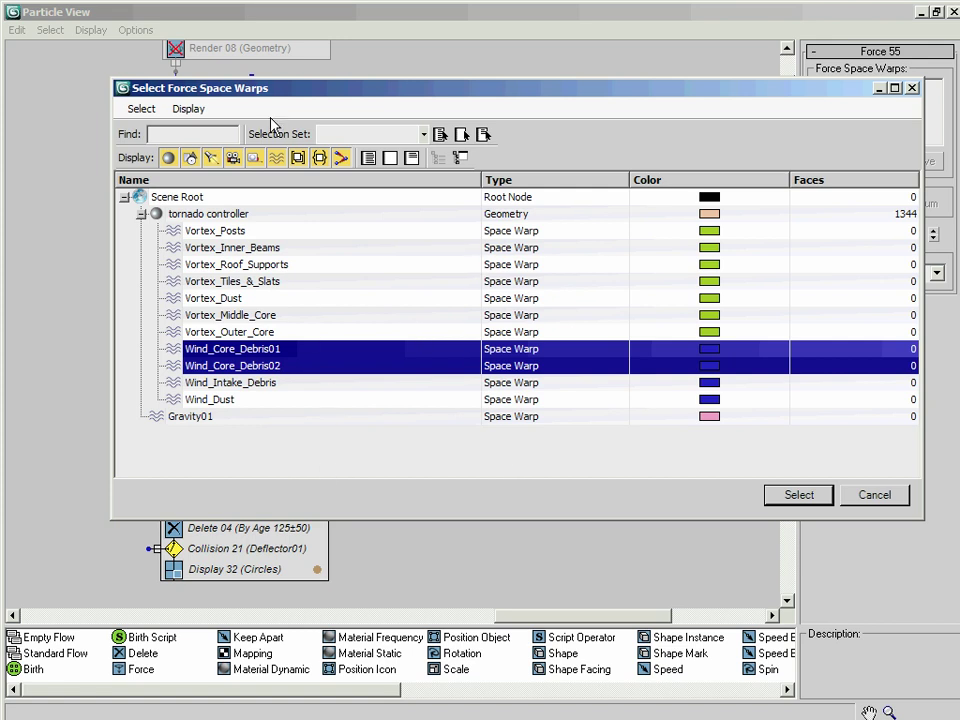
left_click_drag(274, 90, 589, 296)
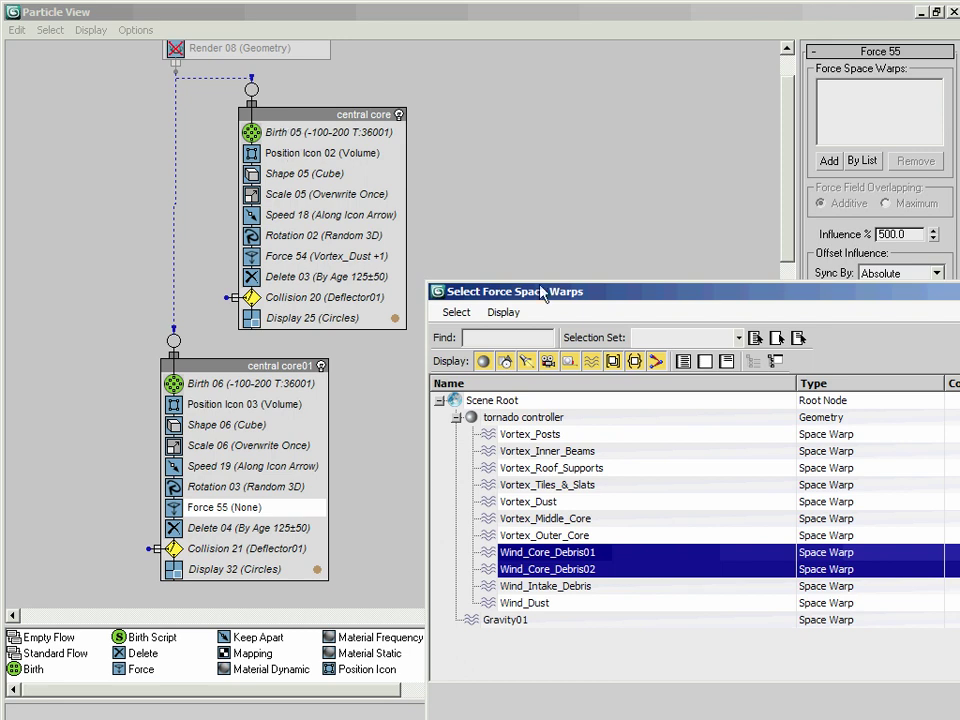
left_click_drag(552, 289, 339, 161)
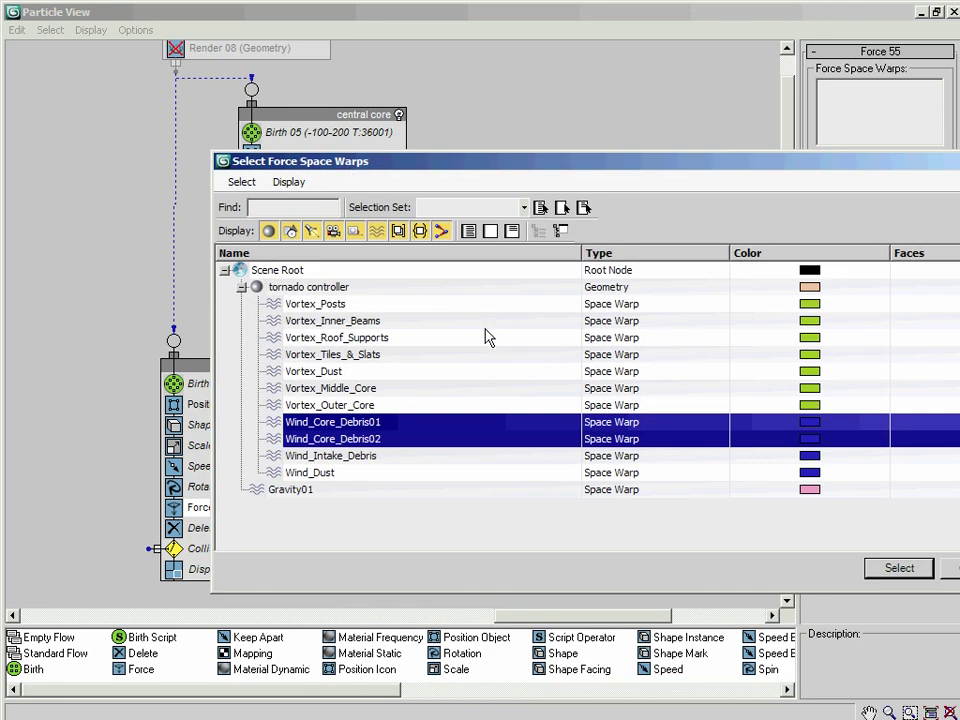
left_click(385, 389, "ctrl")
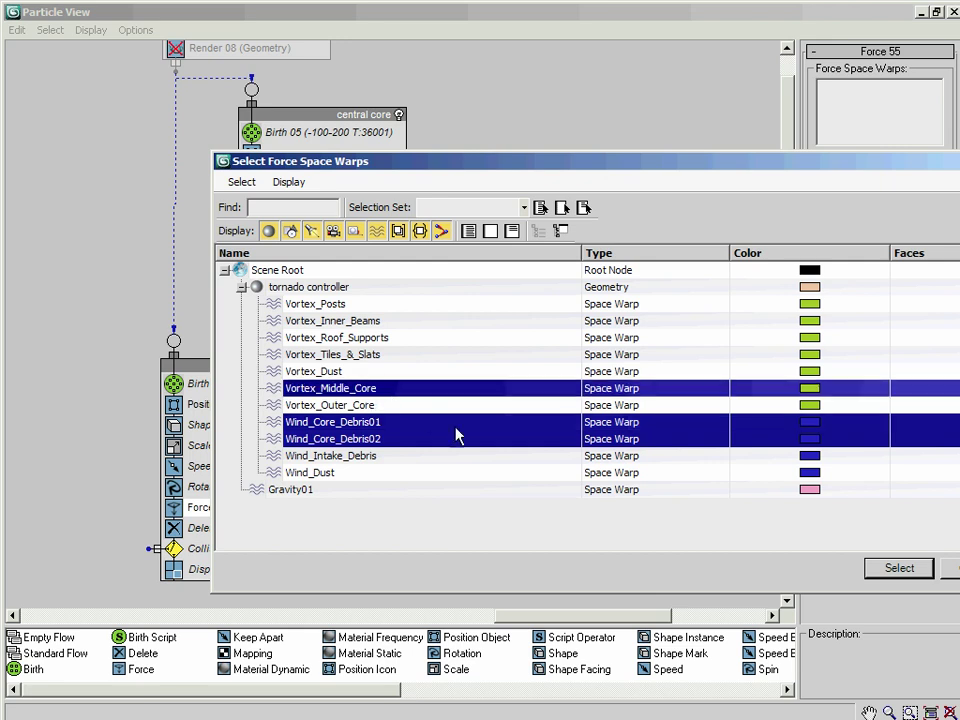
left_click(899, 568)
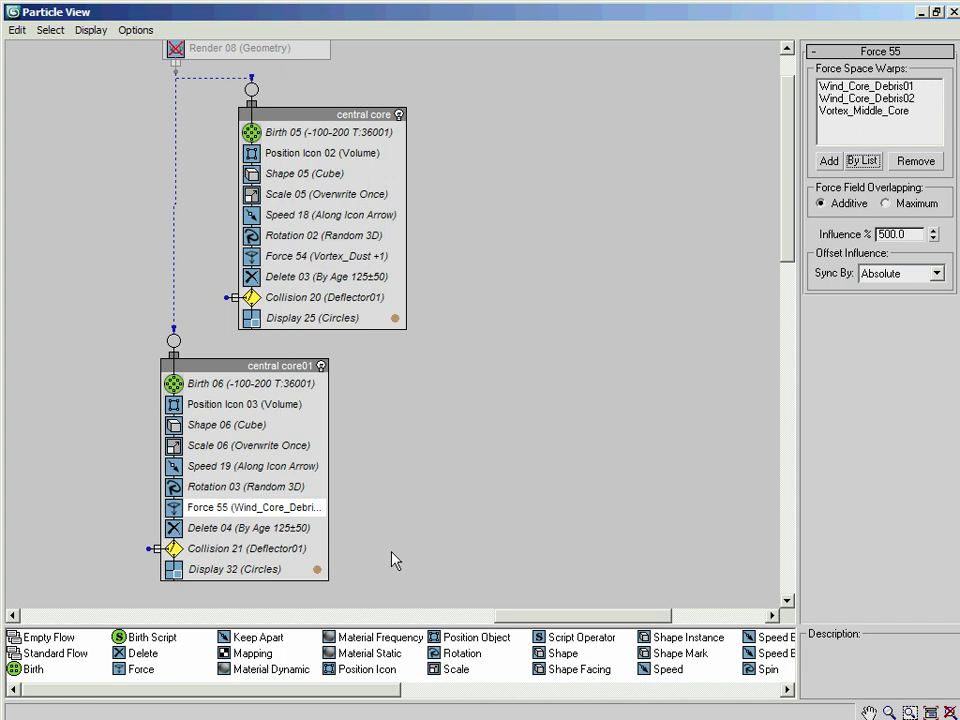
Step: Make the central core01 event's Display operator unique and set its display type to Diamonds
middle_click_drag(397, 562, 400, 516)
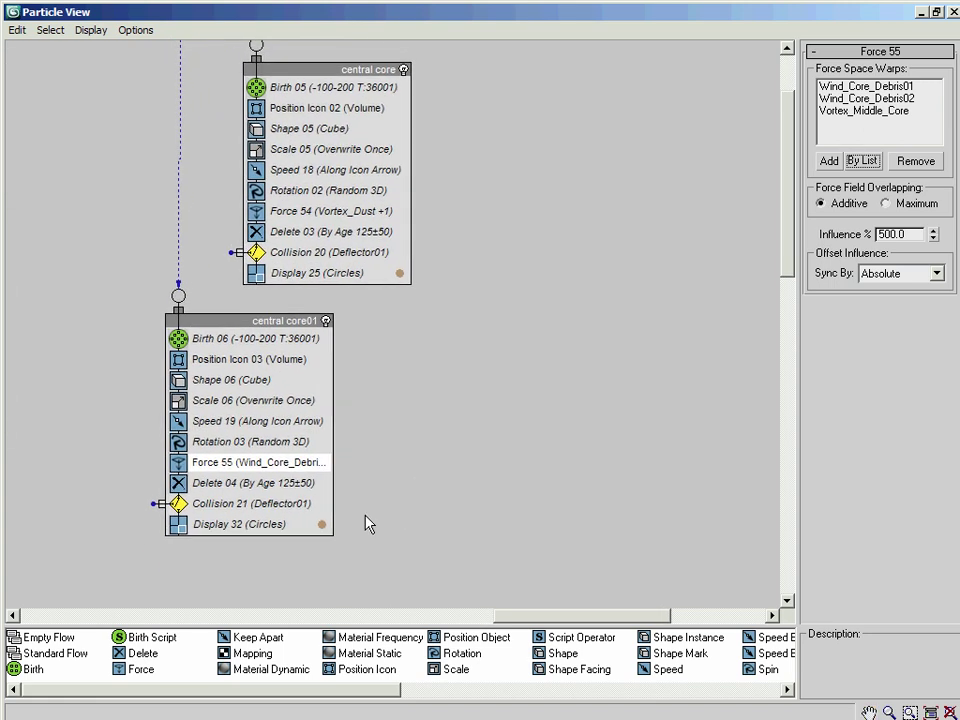
left_click(205, 524)
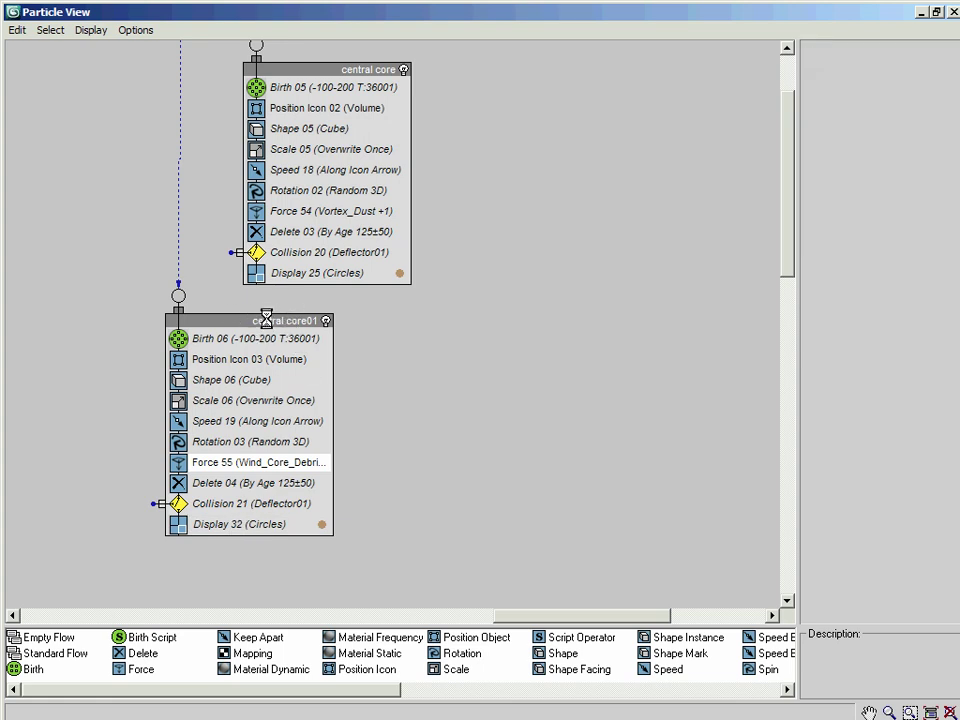
right_click(274, 525)
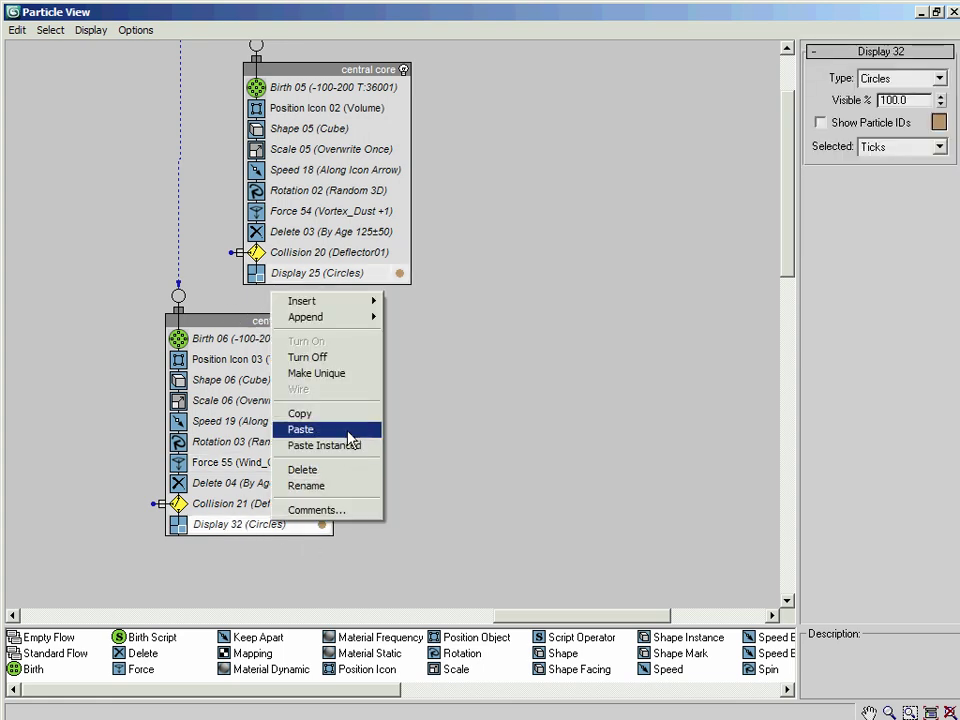
left_click(343, 374)
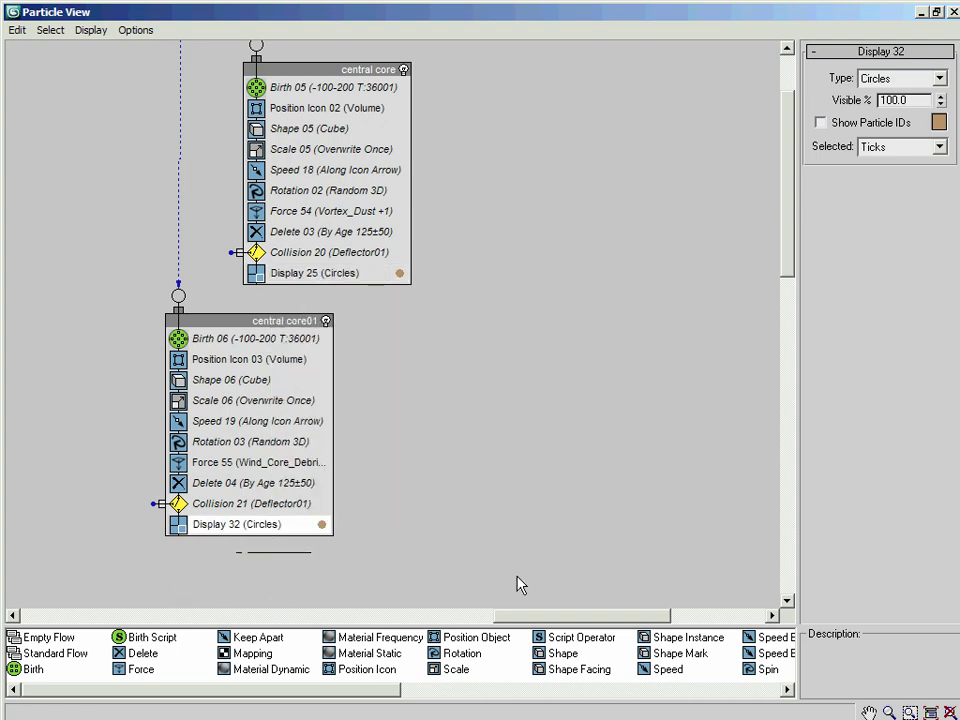
left_click(939, 79)
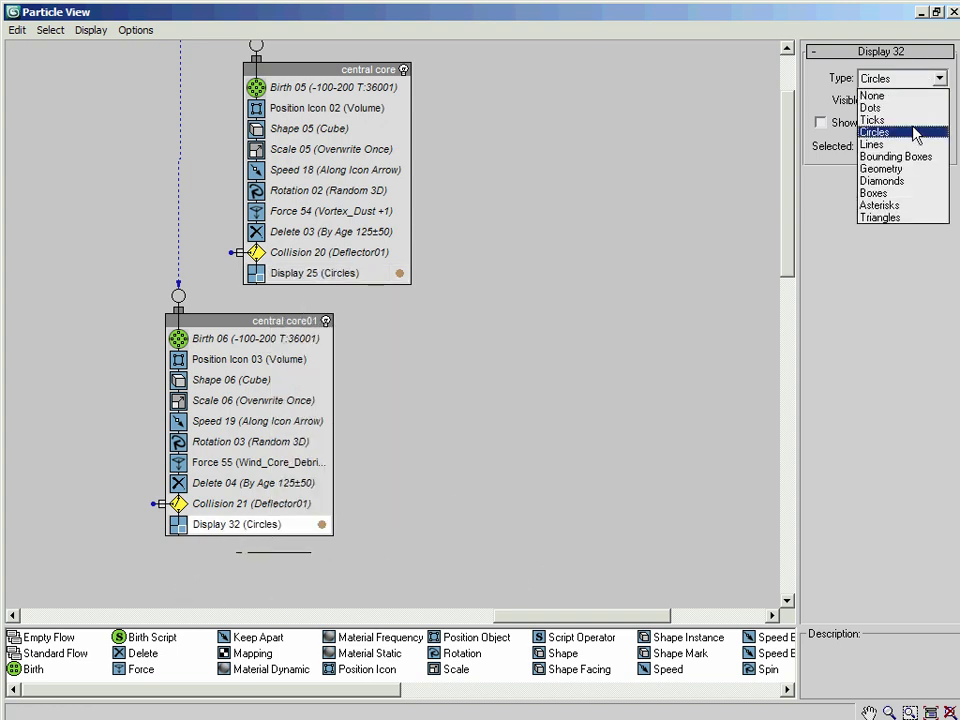
left_click(903, 184)
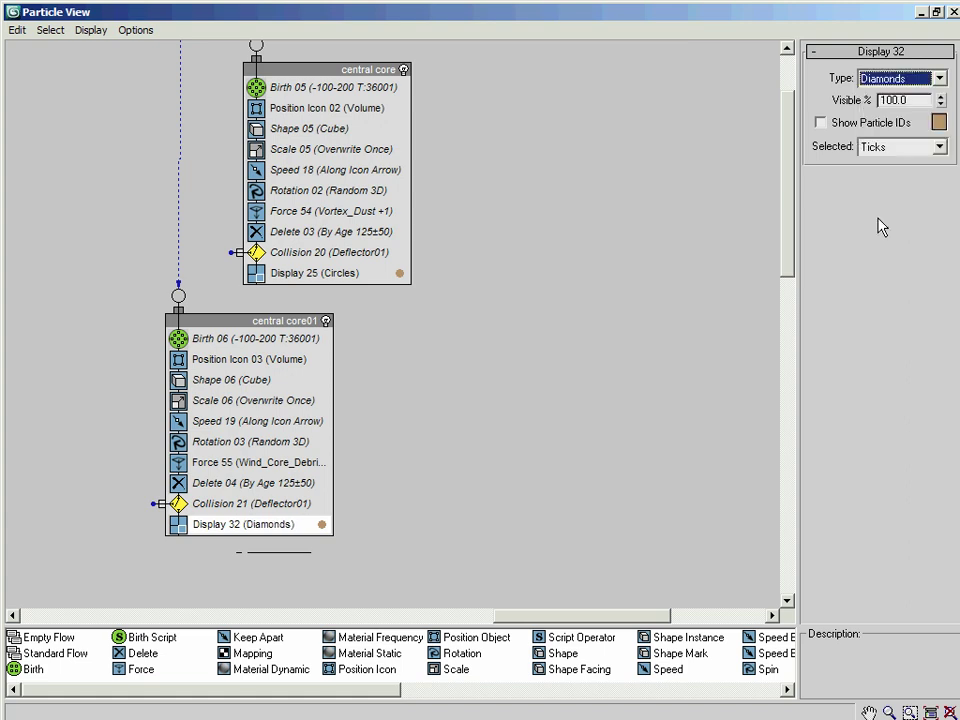
Step: Set the central core01 event's display color to red 110, green 75, blue 40
left_click(939, 122)
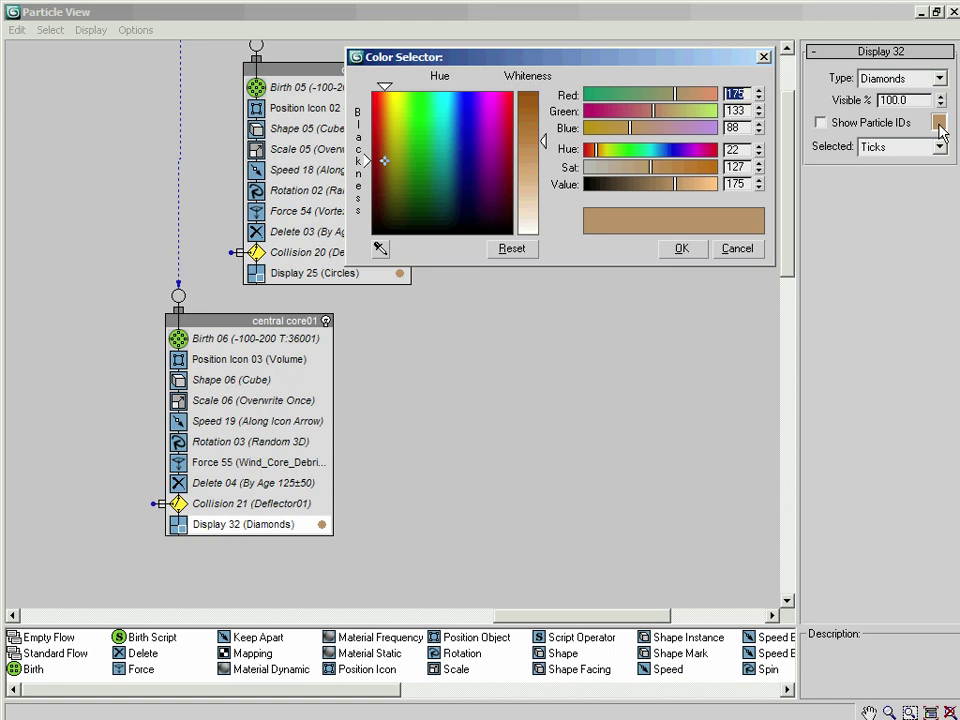
type("110")
key("Tab")
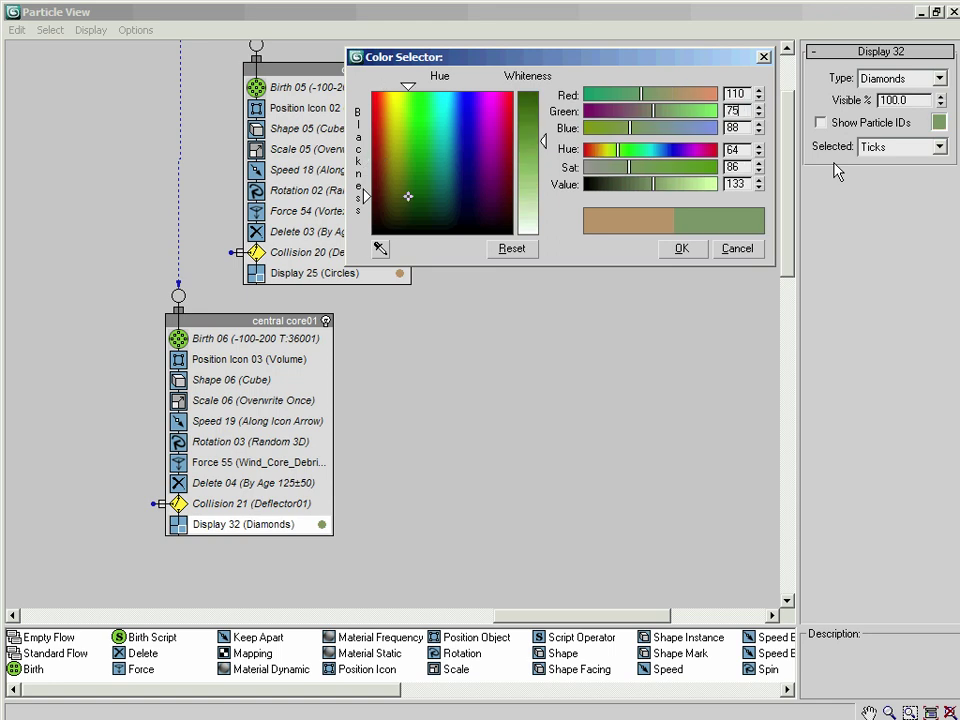
key("Tab")
type("40")
key("Return")
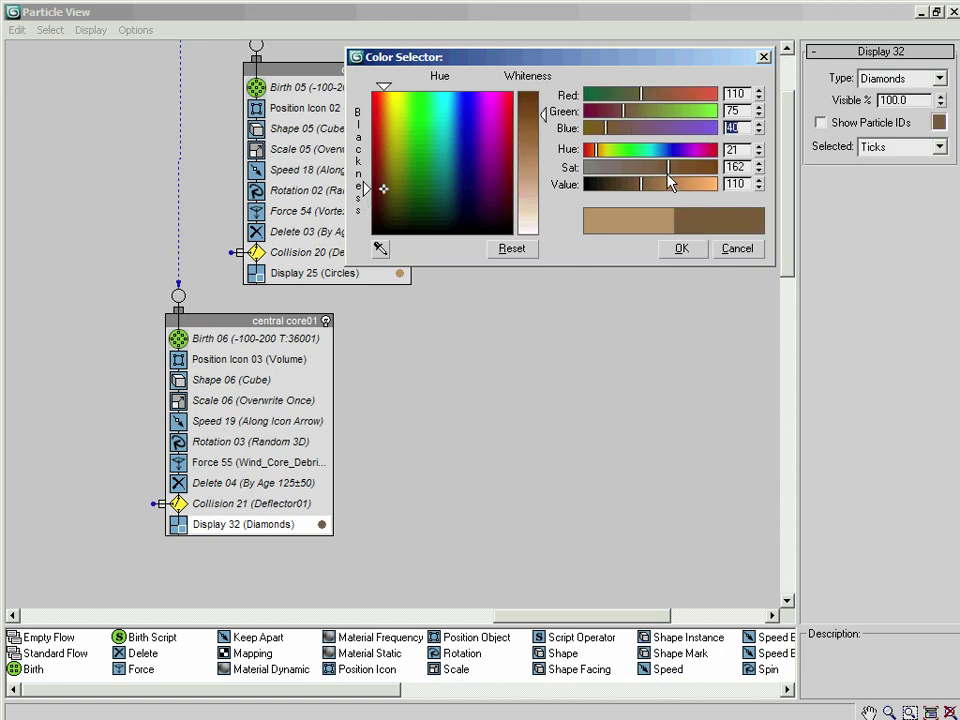
left_click(682, 249)
Step: Rename the central core01 event as middle core
left_click(265, 321)
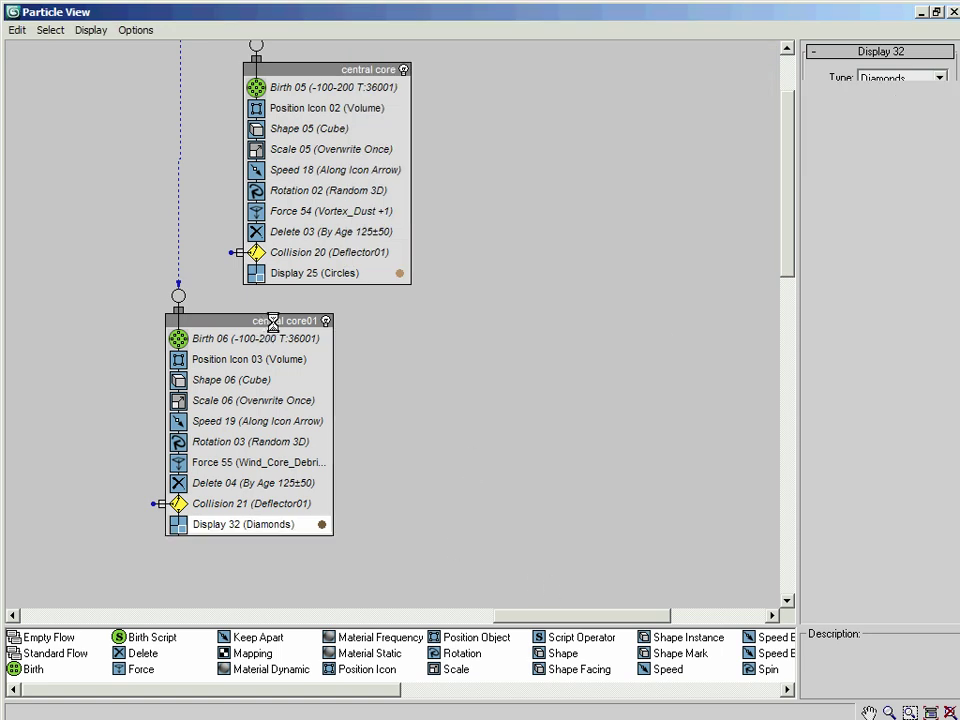
right_click(279, 322)
left_click(340, 516)
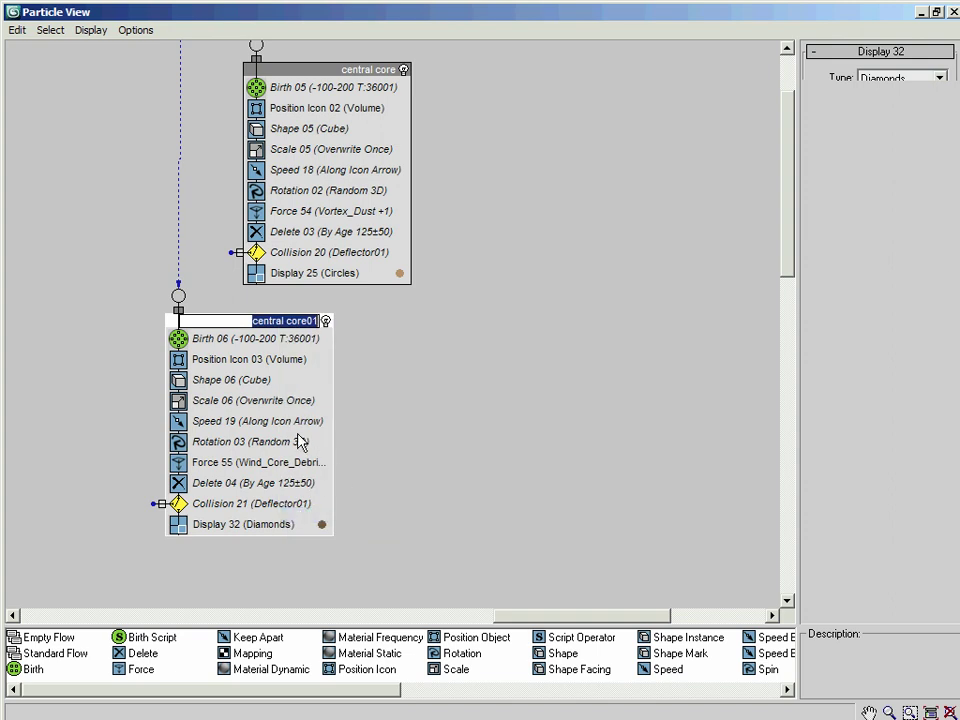
type("middle core")
key("Return")
Step: Duplicate the middle core event beneath itself with instanced operators and wire the copy to PF Source intake debris
middle_click_drag(372, 500, 482, 315)
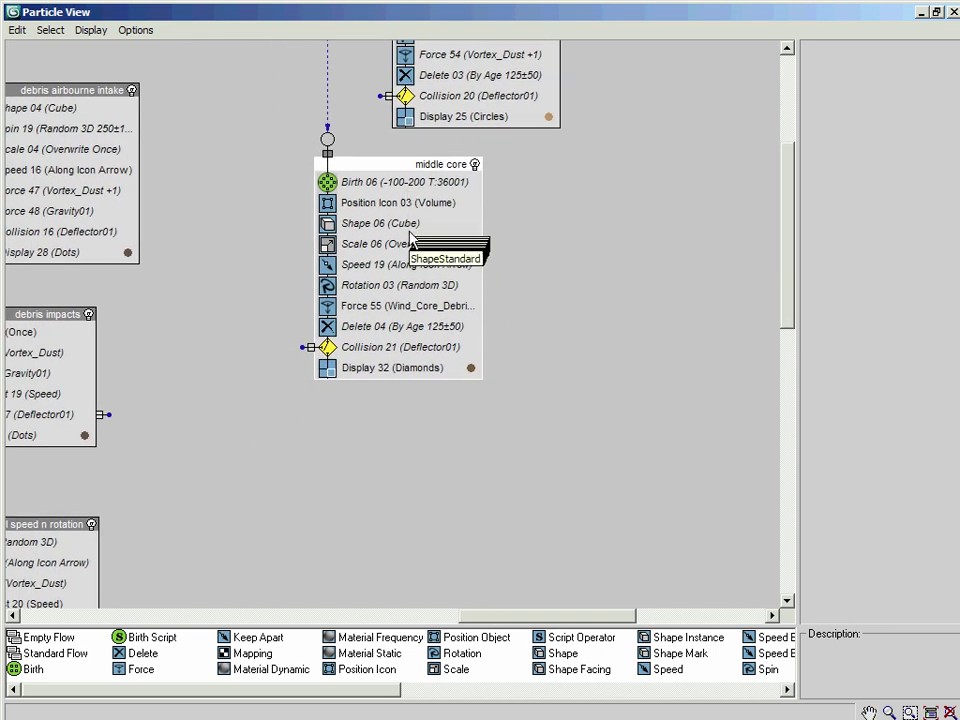
mouse_move(405, 167)
left_mouse_down("shift")
mouse_move(272, 296)
mouse_move(336, 424)
mouse_move(353, 405)
left_mouse_up("shift")
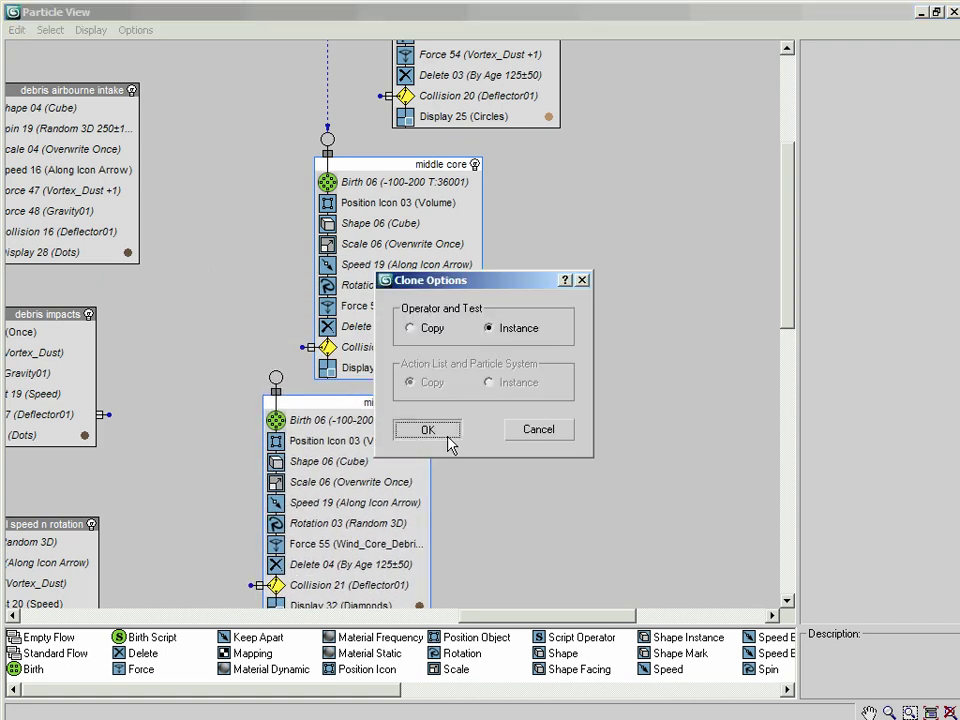
left_click(440, 432)
middle_click_drag(537, 299, 594, 454)
left_click_drag(331, 583, 384, 92)
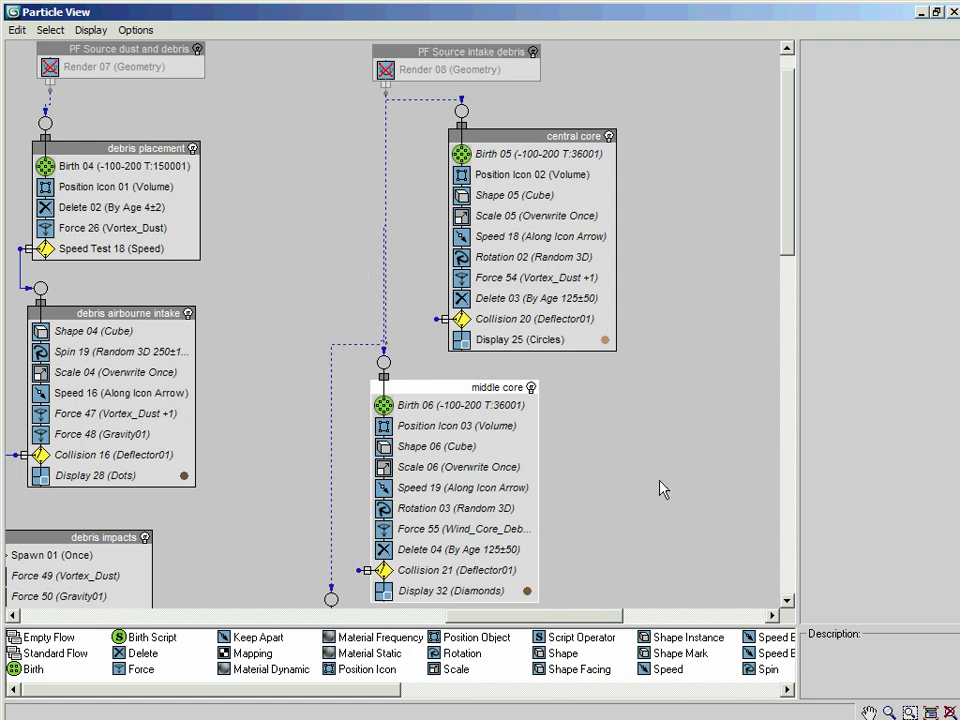
Step: Nudge the middle core event sideways and rename its duplicate, middle core01, as outer core
left_click_drag(459, 387, 486, 386)
middle_click_drag(609, 409, 647, 275)
scroll(647, 275, "up", 3)
scroll(654, 480, "down", 10)
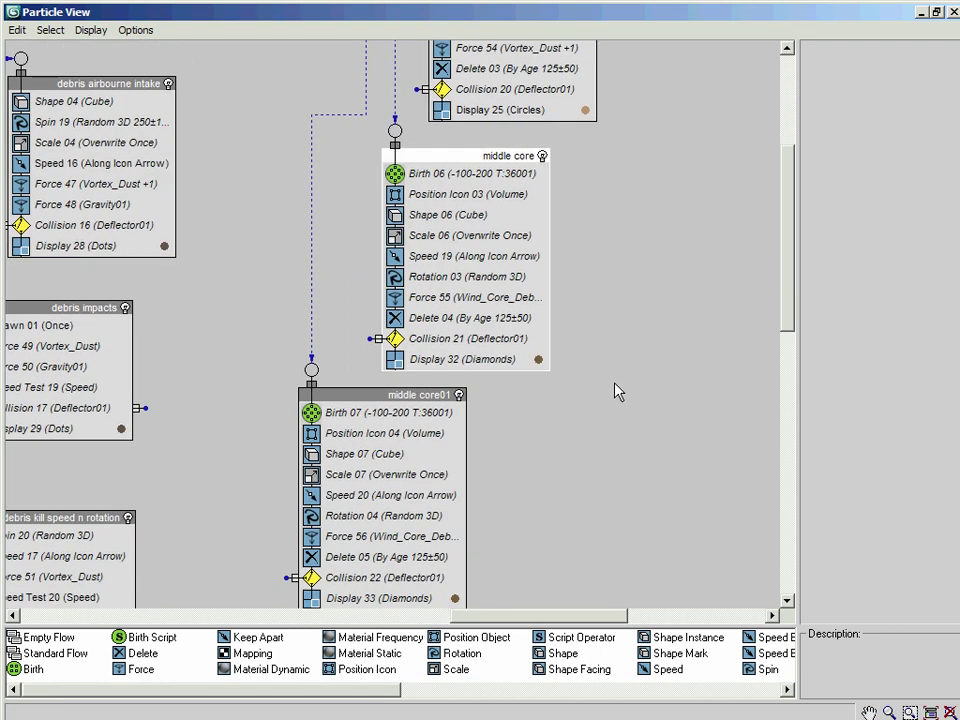
left_click(439, 276)
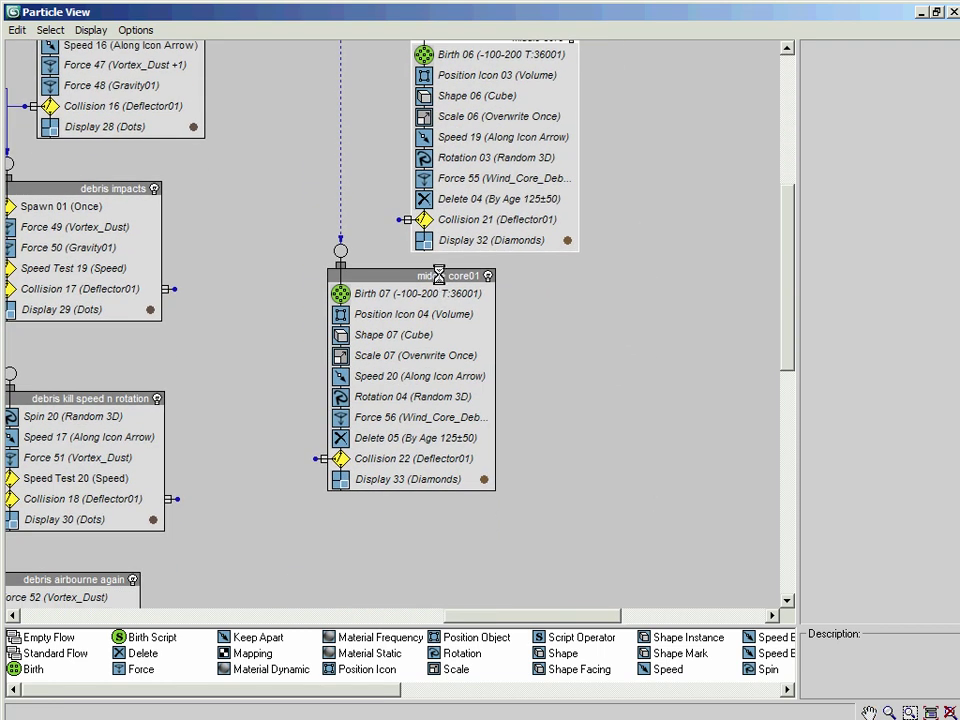
right_click(440, 276)
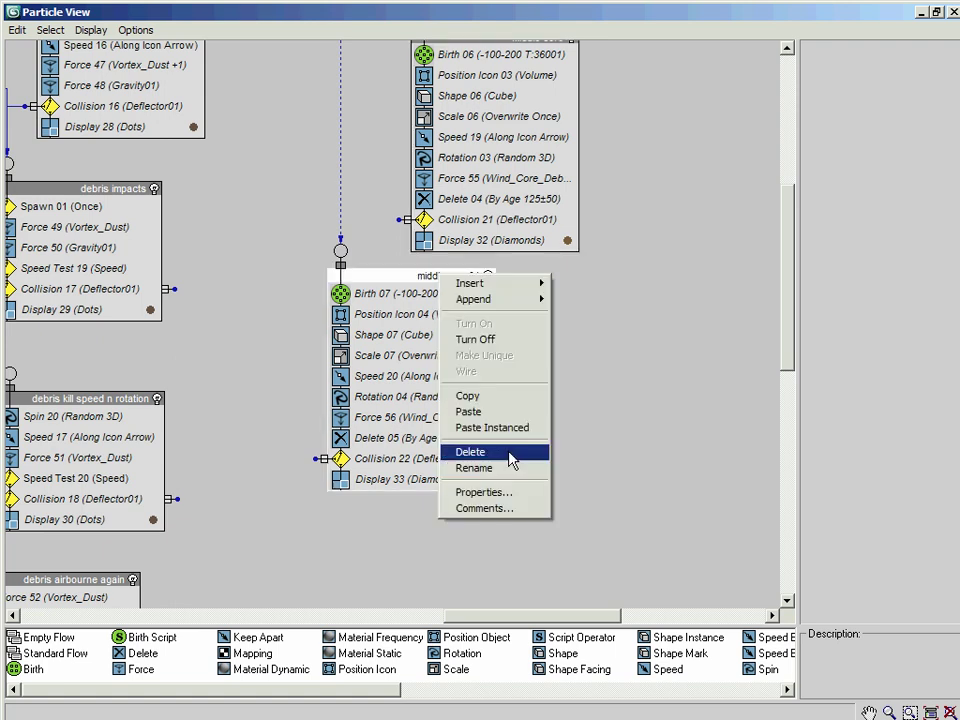
left_click(513, 468)
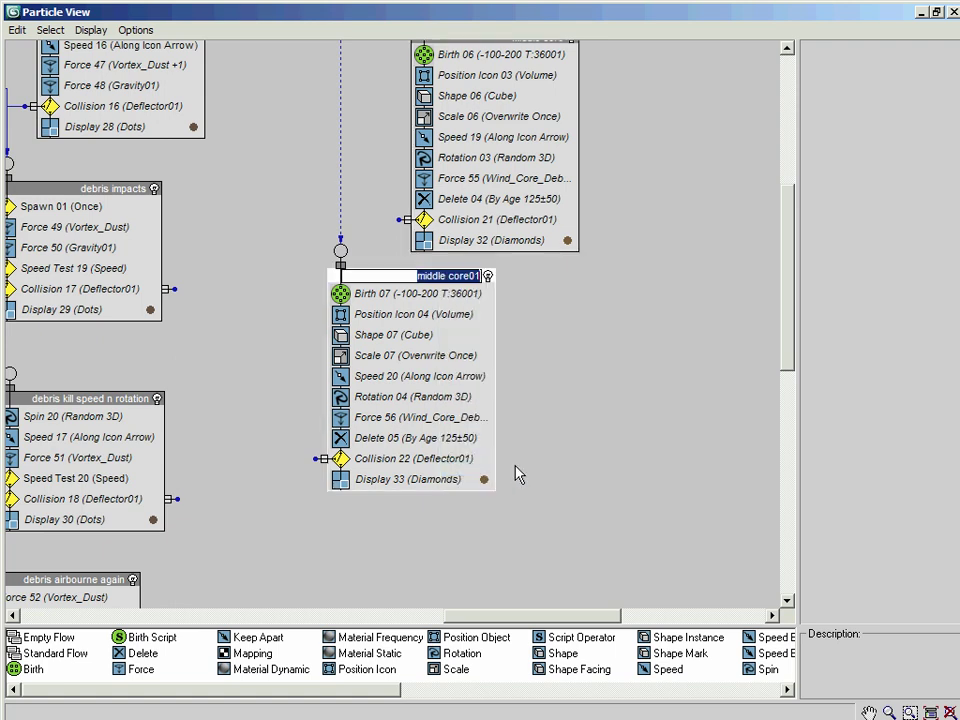
type("outer core")
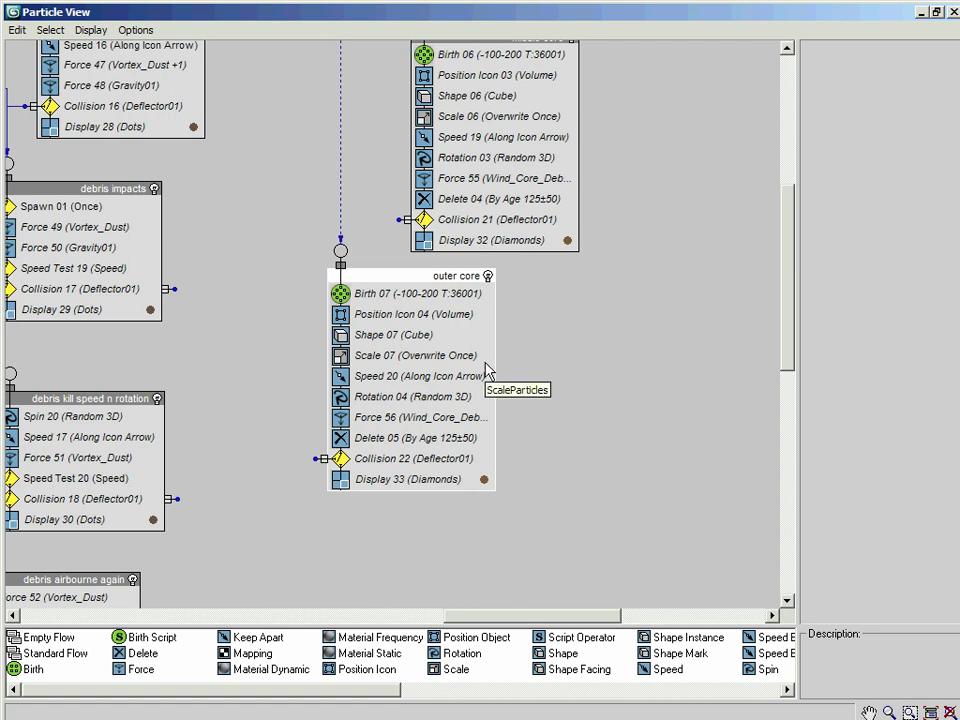
Step: Make the outer core event's Position Icon operator unique and generate a new random seed for it
left_click(385, 313)
right_click(410, 315)
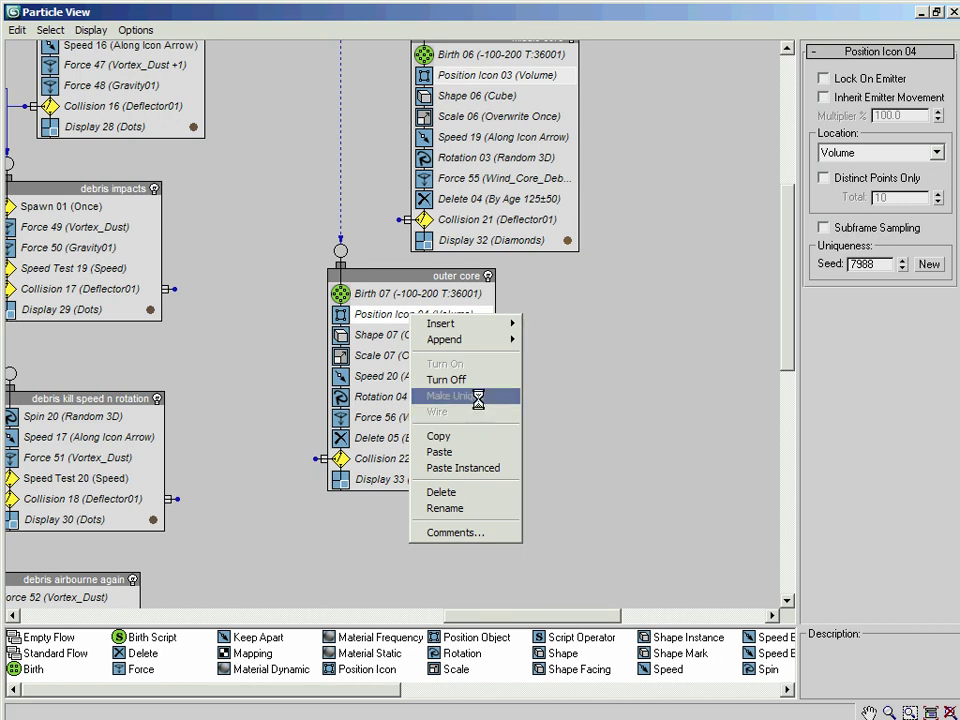
left_click(890, 358)
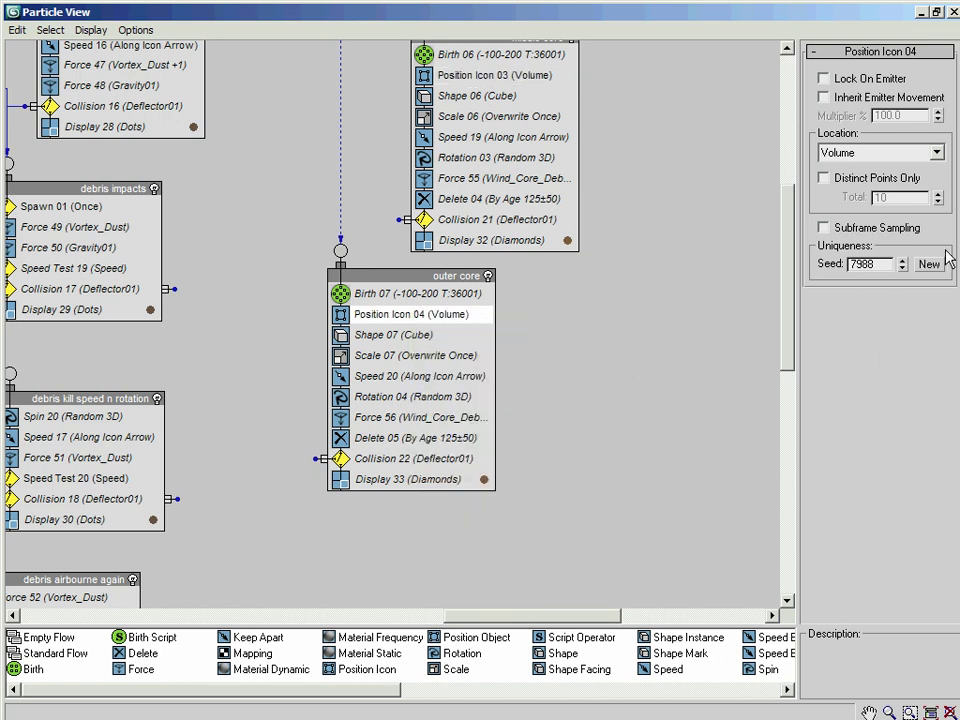
left_click(932, 266)
Step: Set the speed of the outer core event's Speed operator to 40
left_click(407, 378)
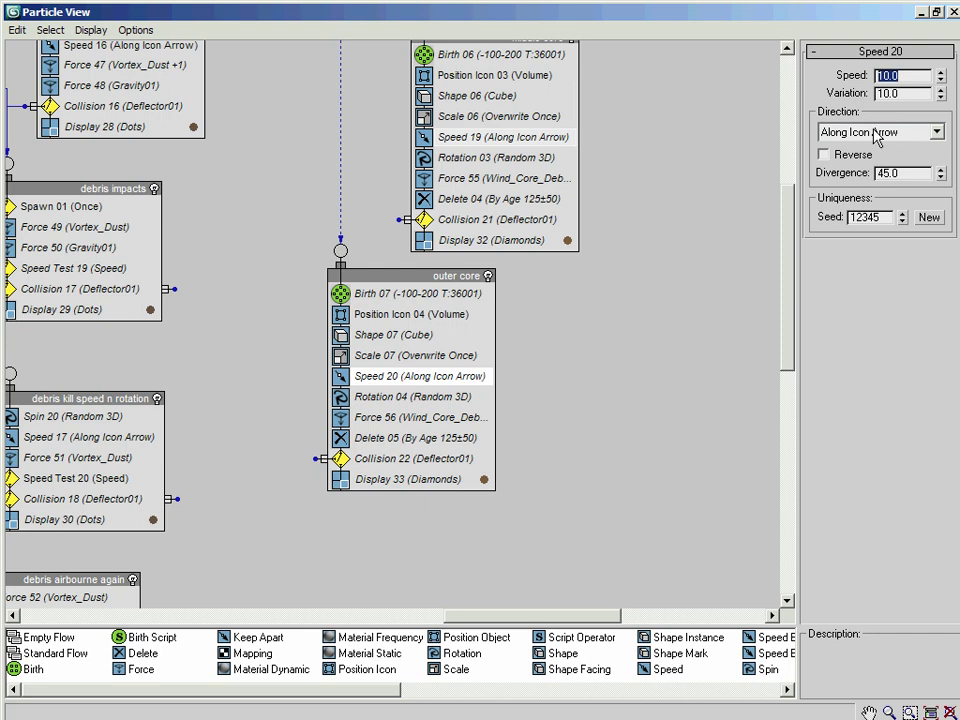
type("40")
key("Return")
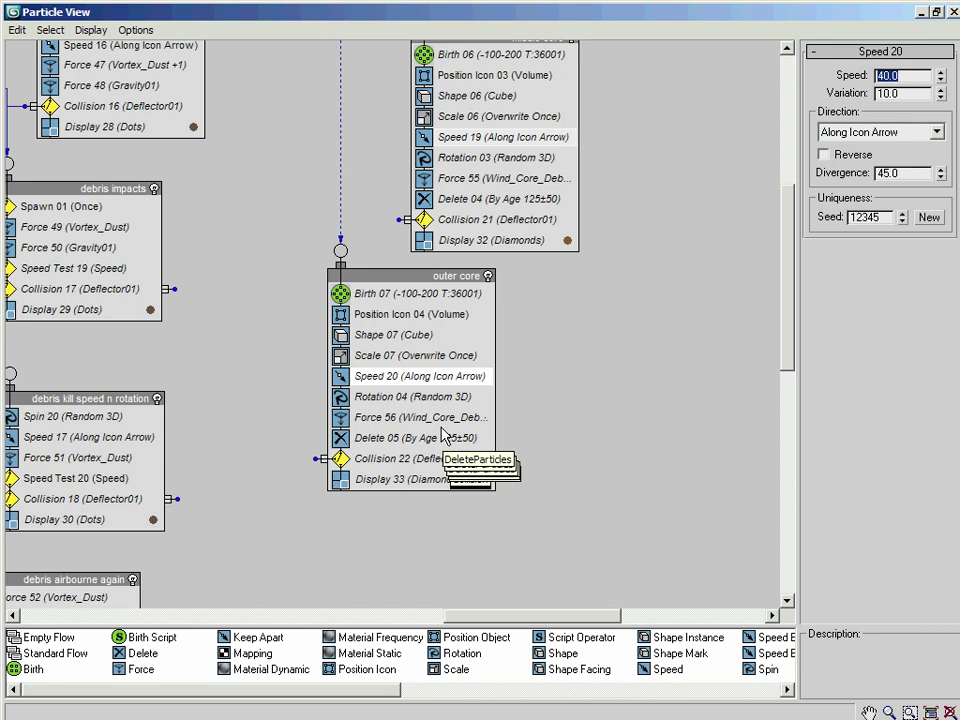
Step: Replace Vortex_Middle_Core with Vortex_Outer_Core in the outer core event's Force operator
left_click(402, 414)
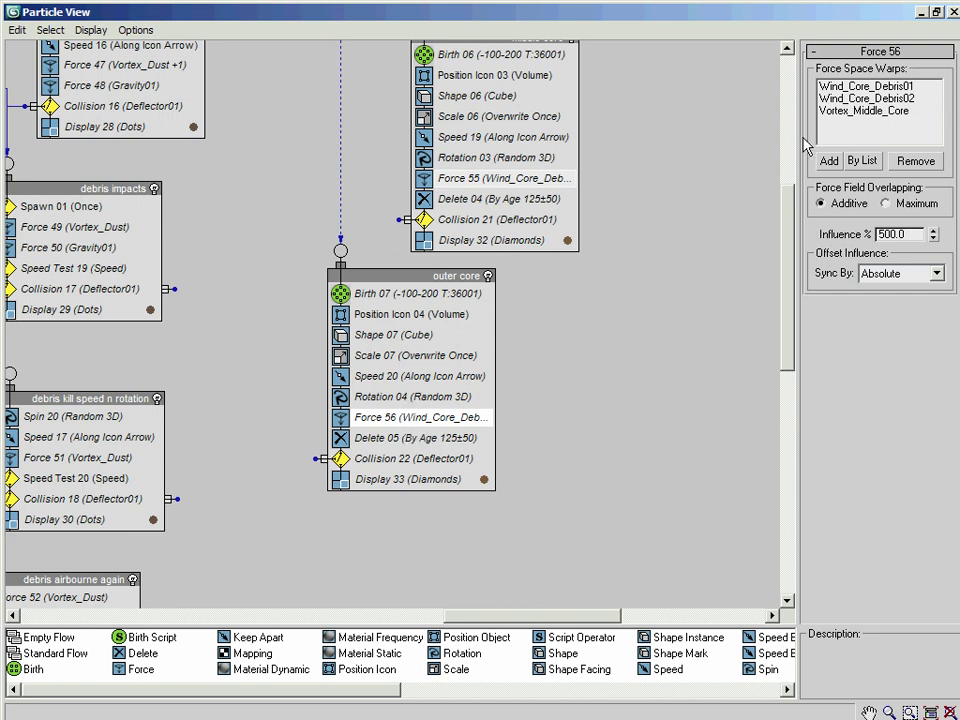
left_click(870, 124)
left_click(914, 160)
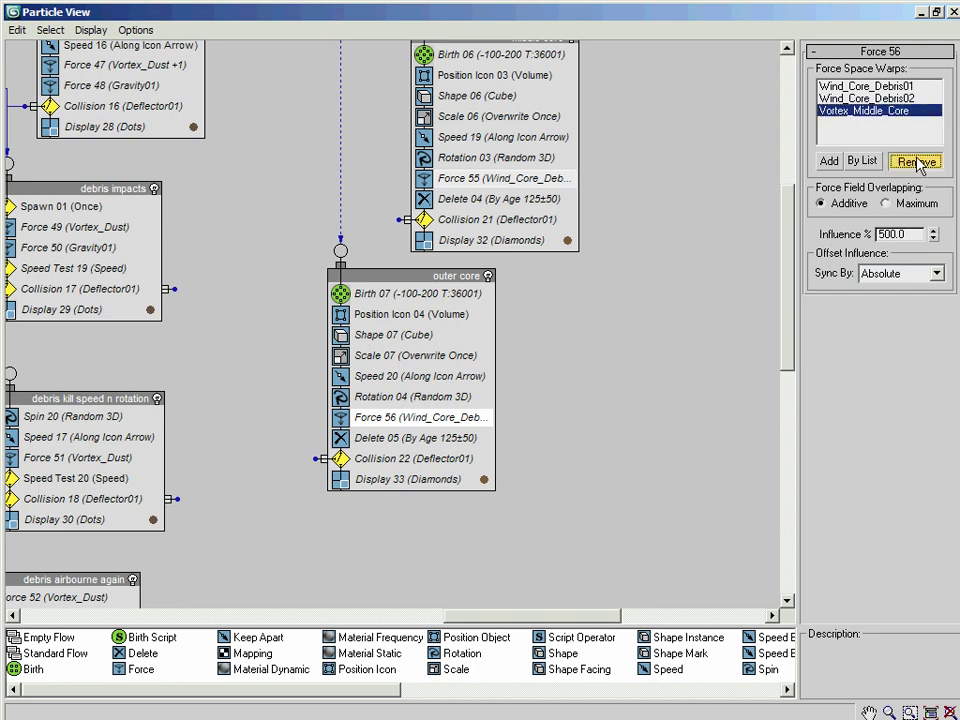
left_click(862, 160)
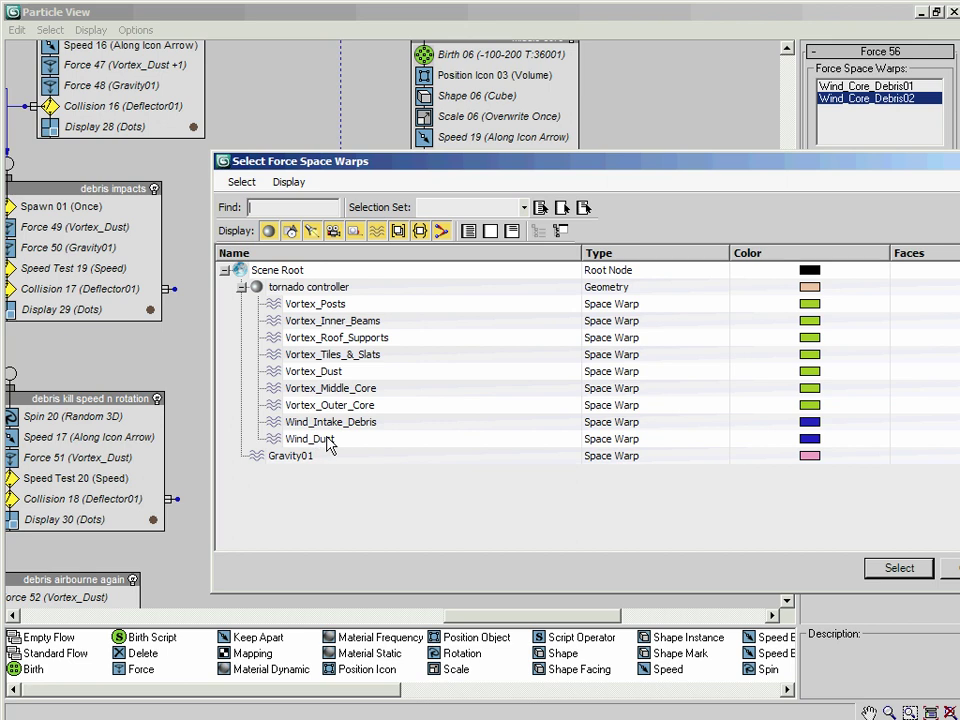
left_click(340, 405)
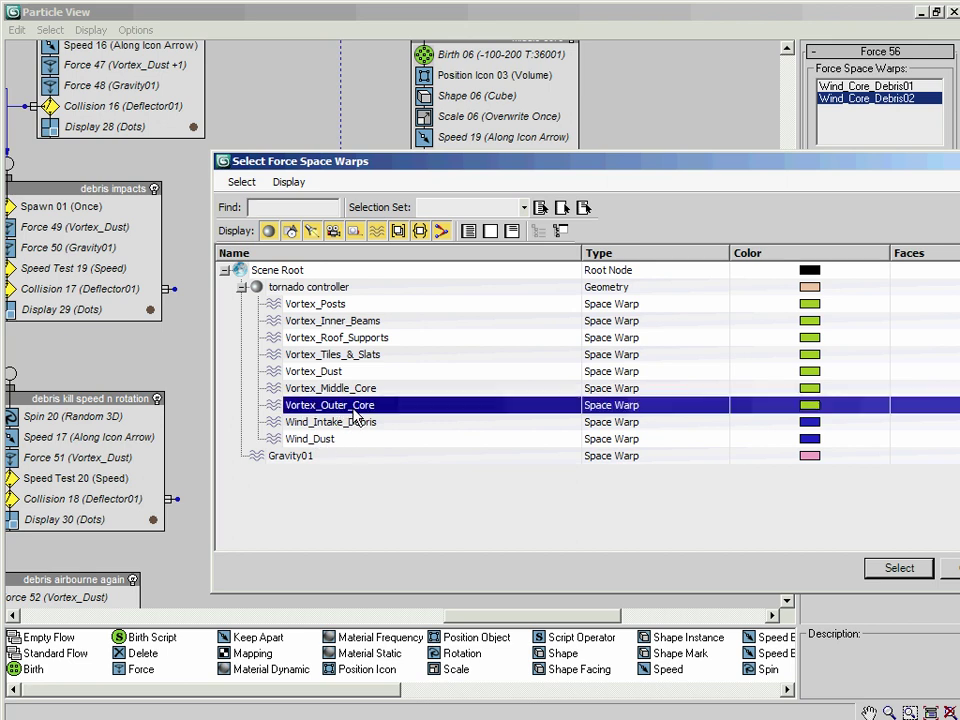
left_click(899, 567)
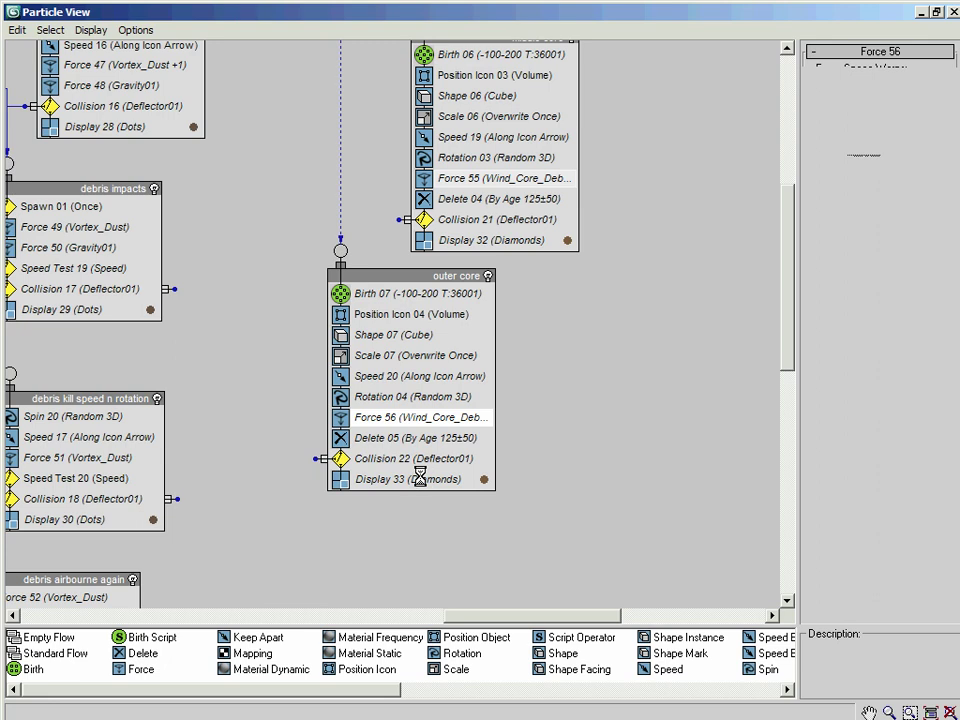
Step: Try the Circles display type on the outer core event's instanced Display operator and restore it to Diamonds
left_click(444, 481)
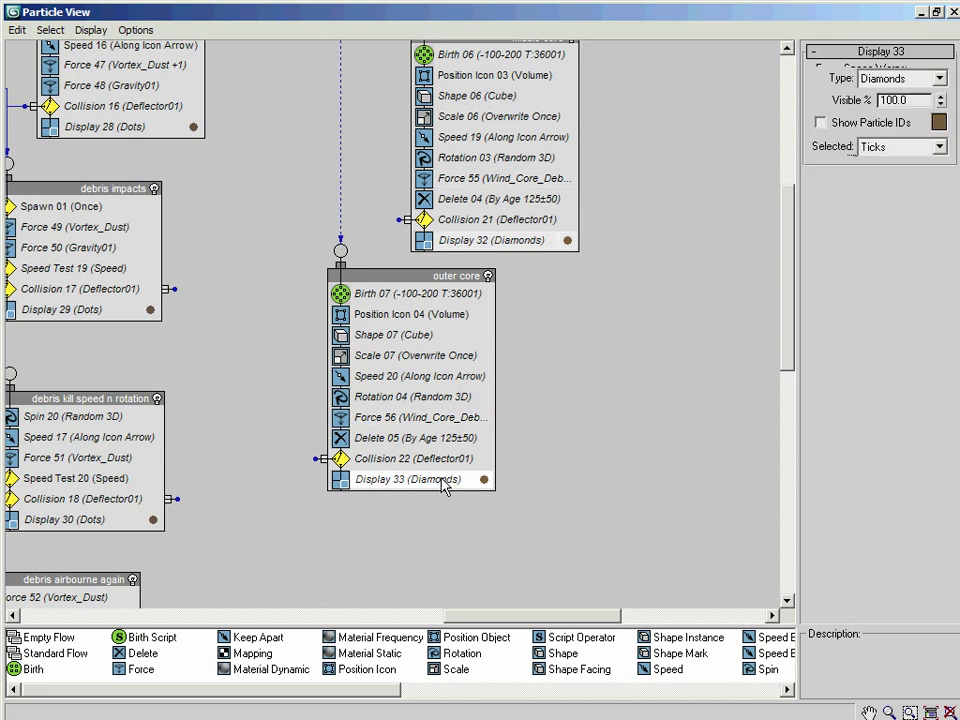
left_click(941, 79)
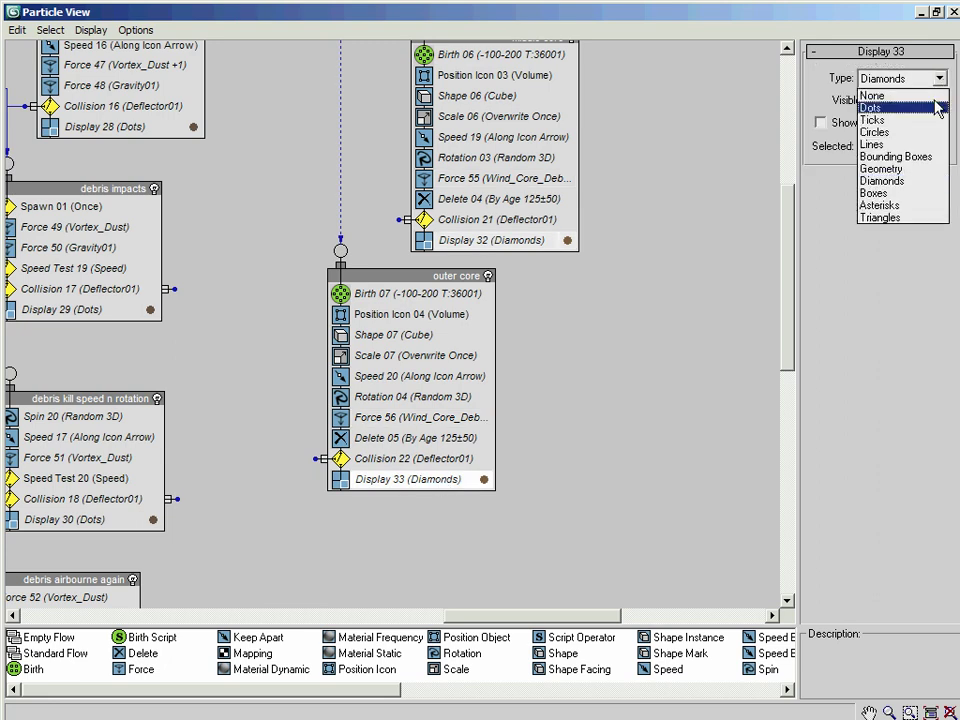
left_click(902, 132)
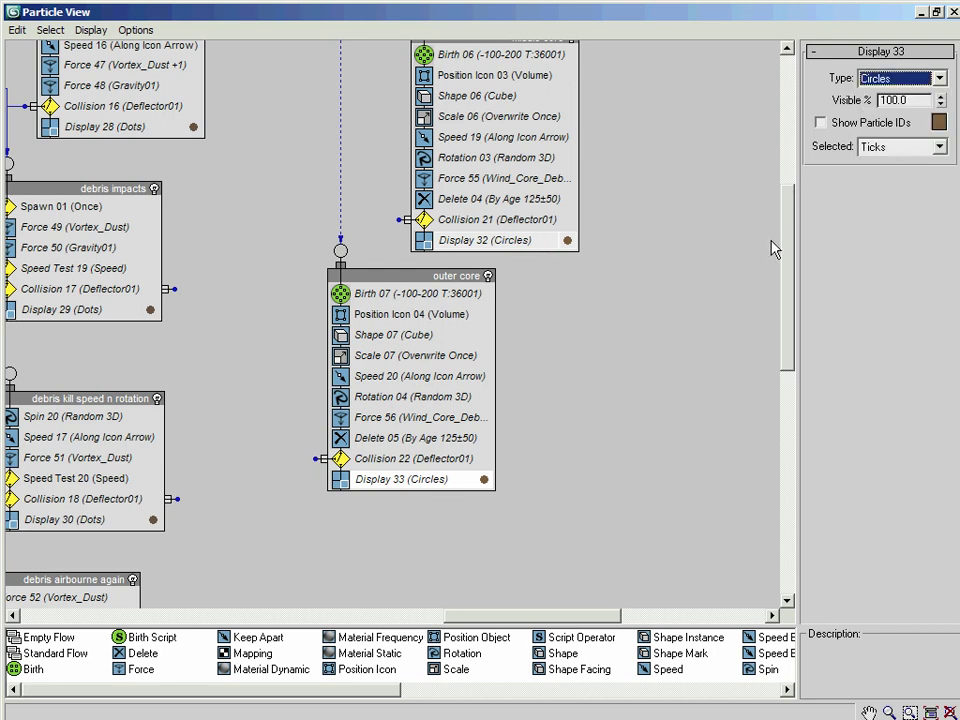
scroll(793, 227, "up", 3)
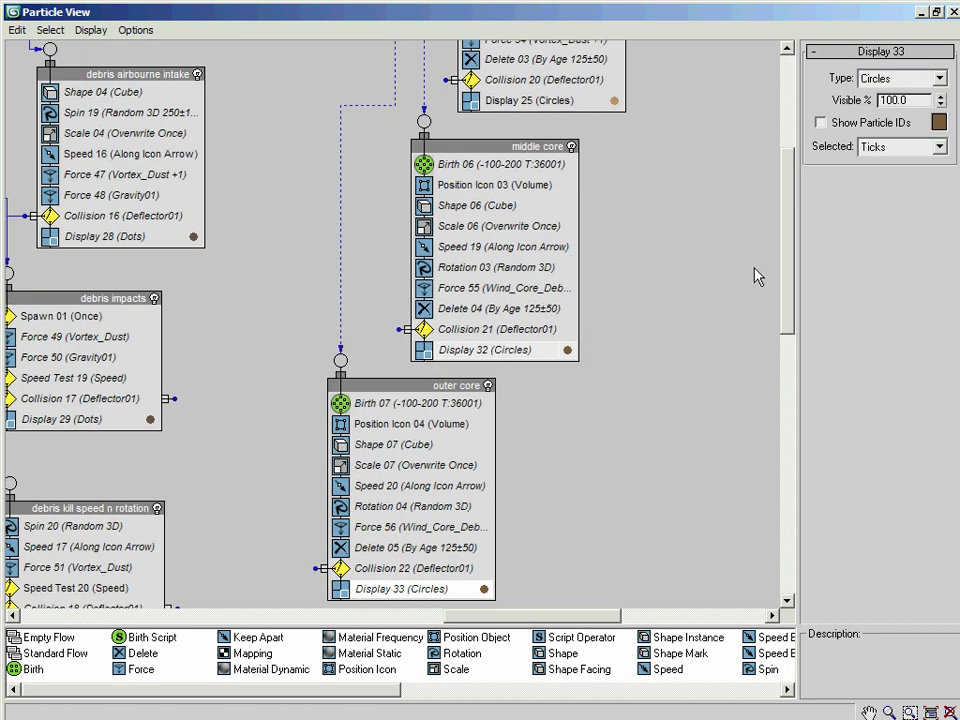
left_click(900, 78)
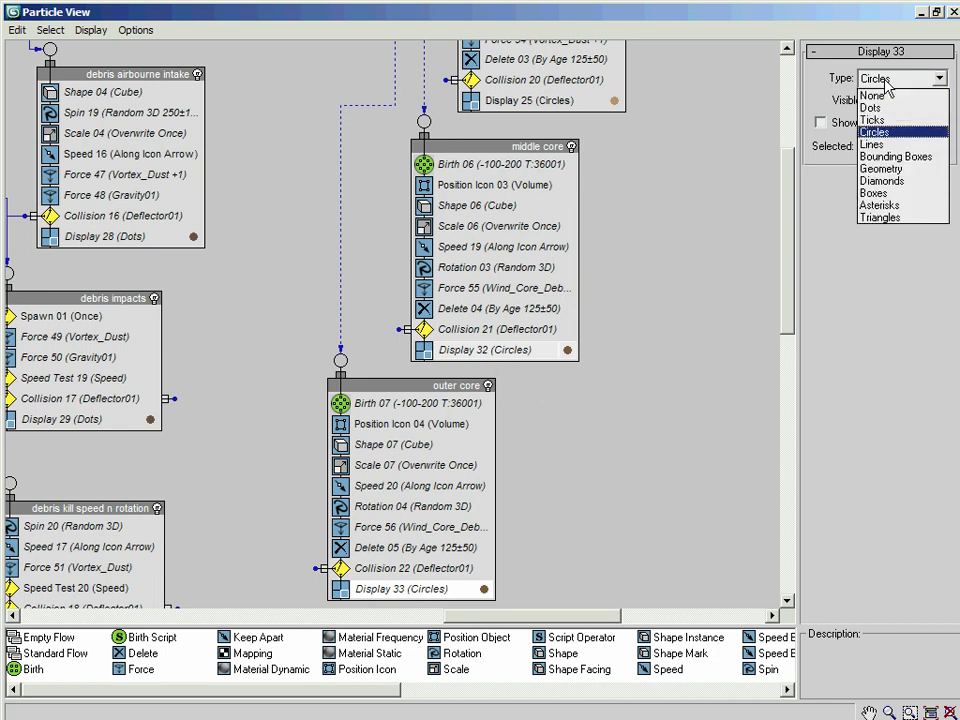
left_click(880, 181)
Step: Make the outer core event's Display operator unique and set its display type to Asterisks
right_click(401, 588)
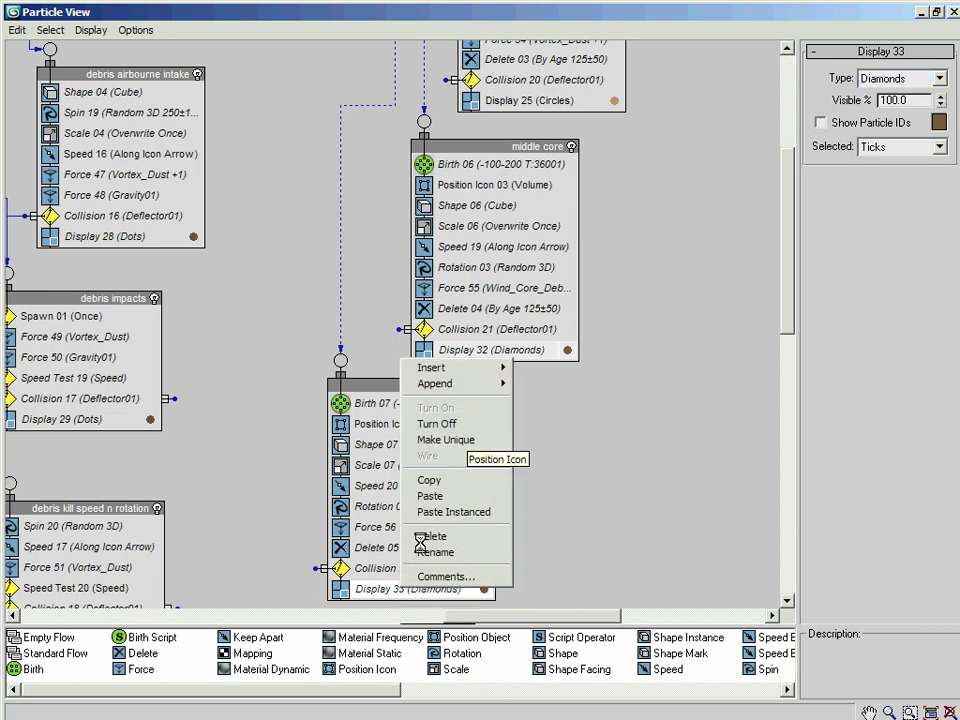
right_click(417, 588)
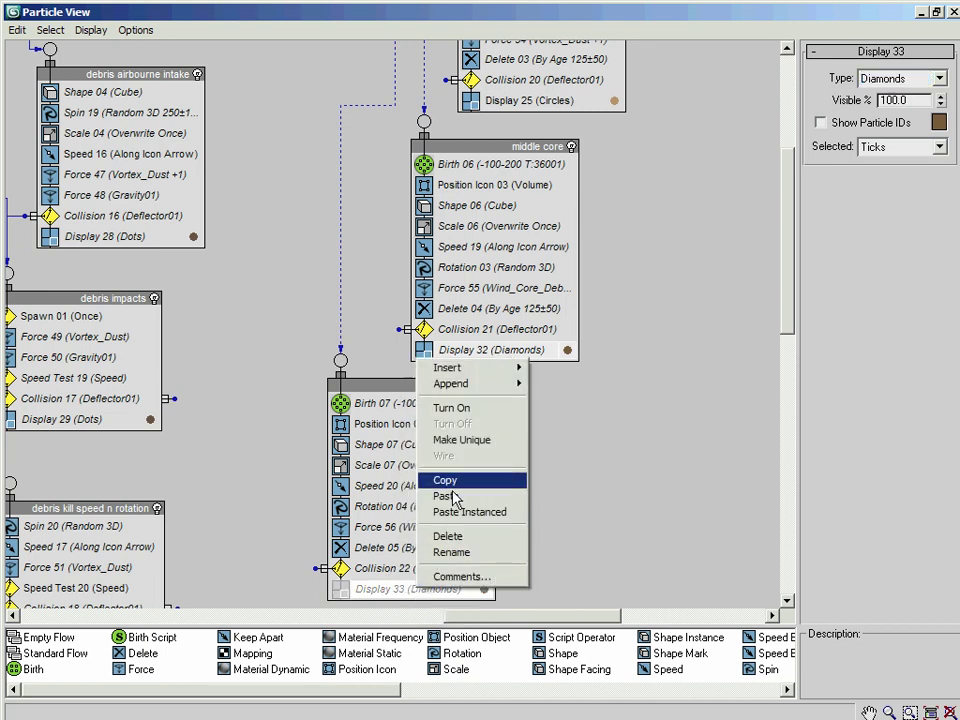
left_click(258, 444)
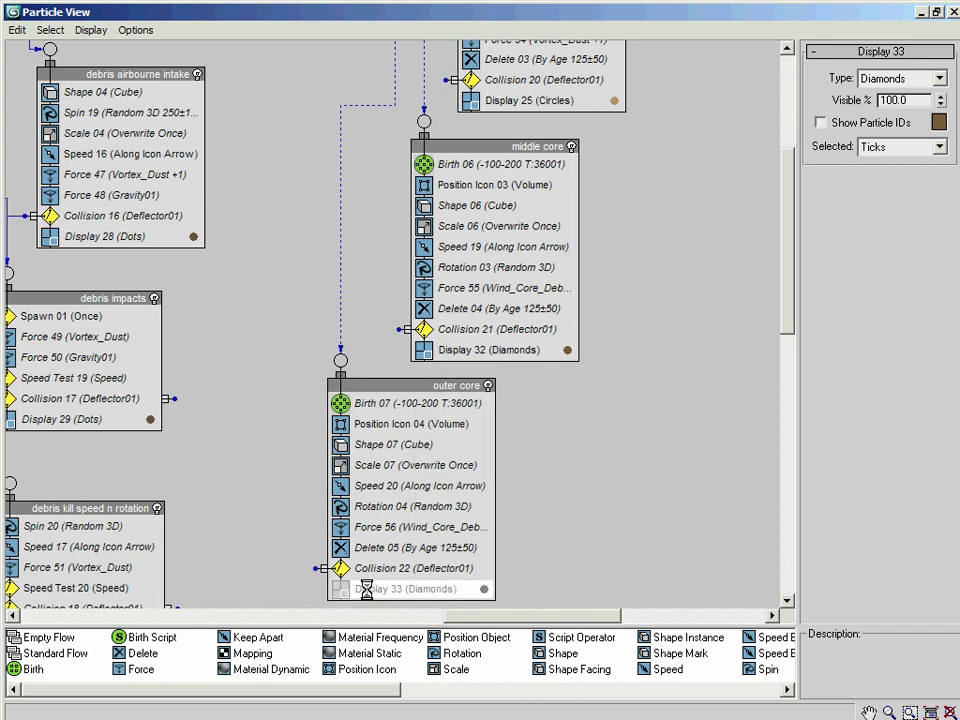
left_click(911, 78)
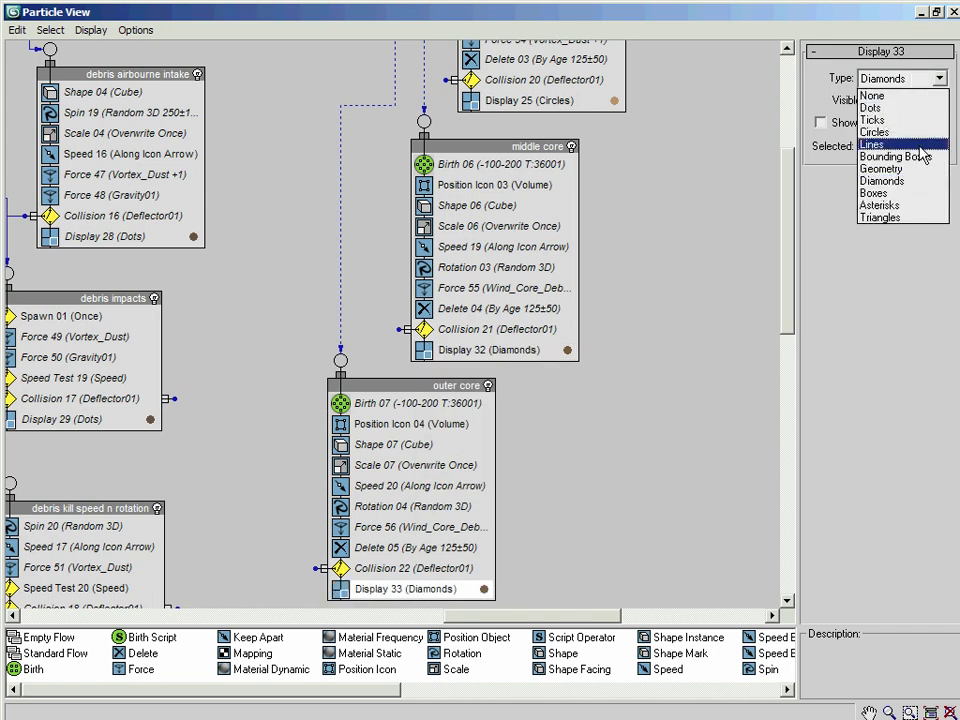
left_click(918, 205)
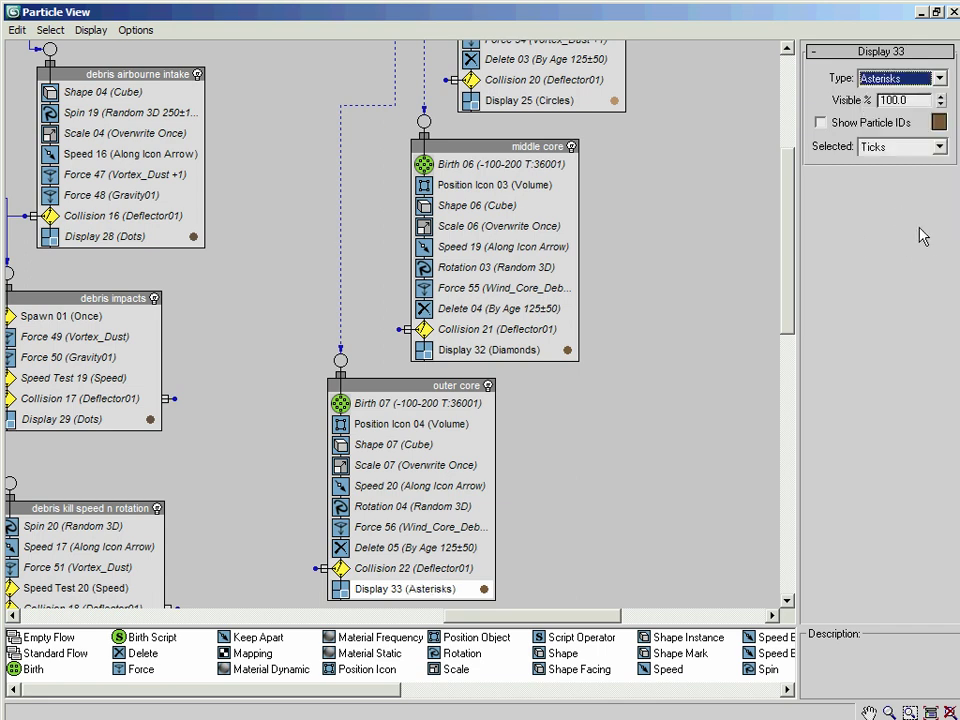
Step: Set the outer core event's display color to red 55, green 43, blue 30
left_click(938, 122)
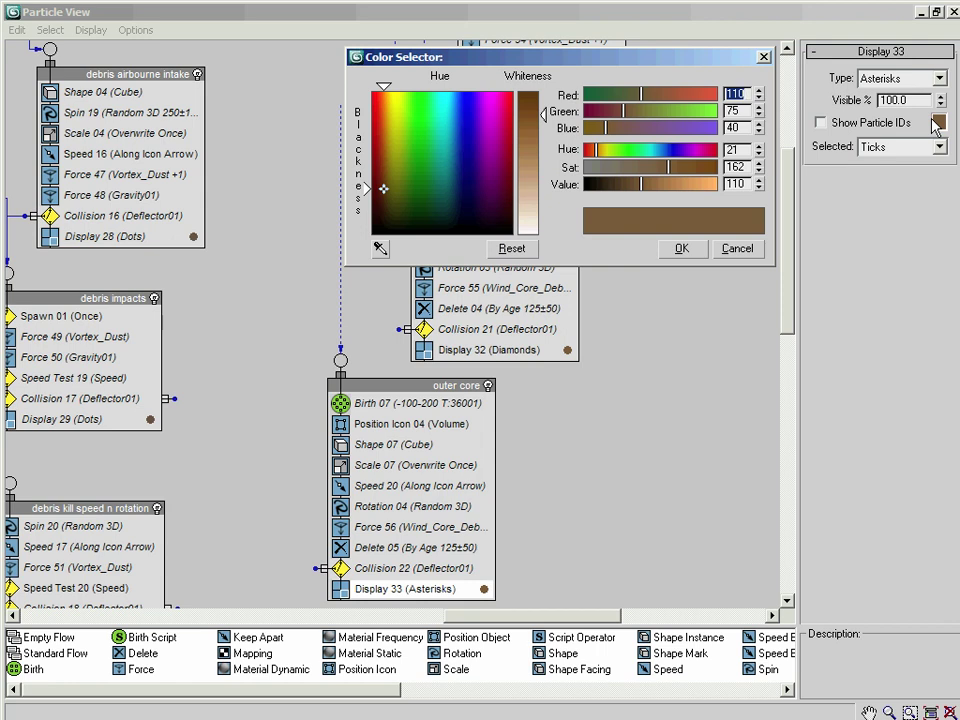
type("55")
key("Tab")
type("43")
key("Tab")
type("30")
key("Return")
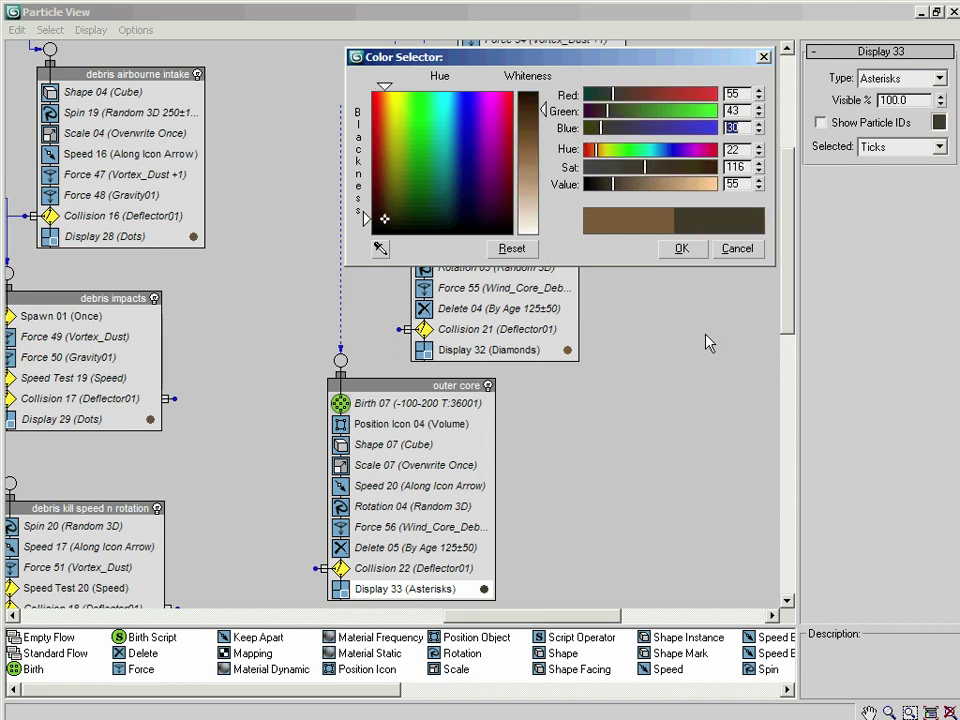
left_click(681, 248)
Step: Set the motion blur type of PF Source intake debris to Image in its object properties
middle_click_drag(670, 298, 746, 223)
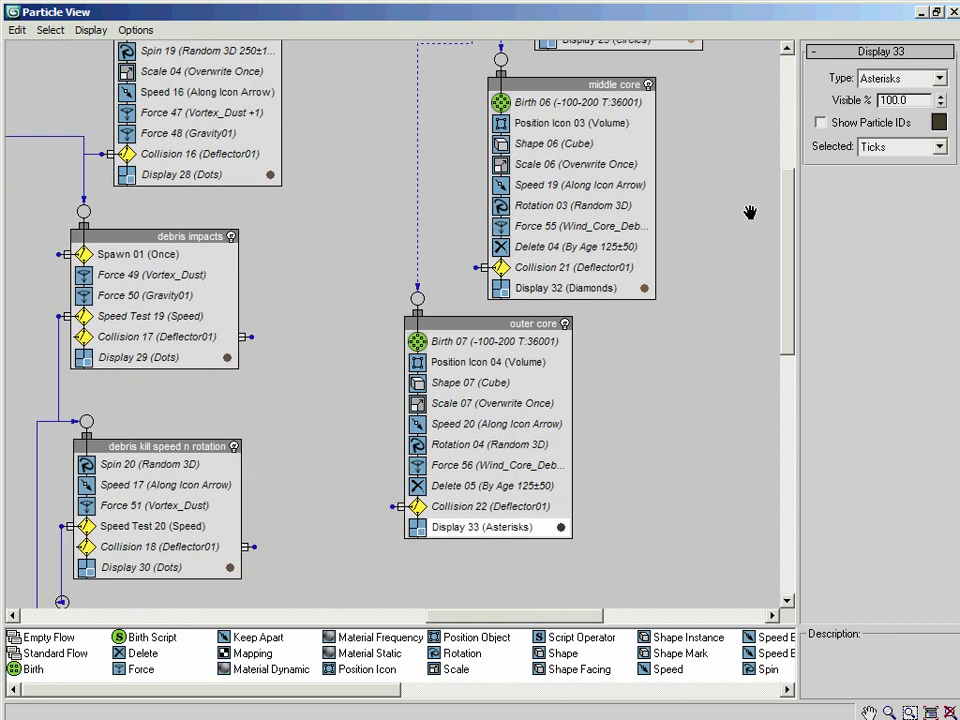
middle_click_drag(349, 424, 403, 461)
middle_click_drag(405, 257, 476, 330)
left_click(653, 90)
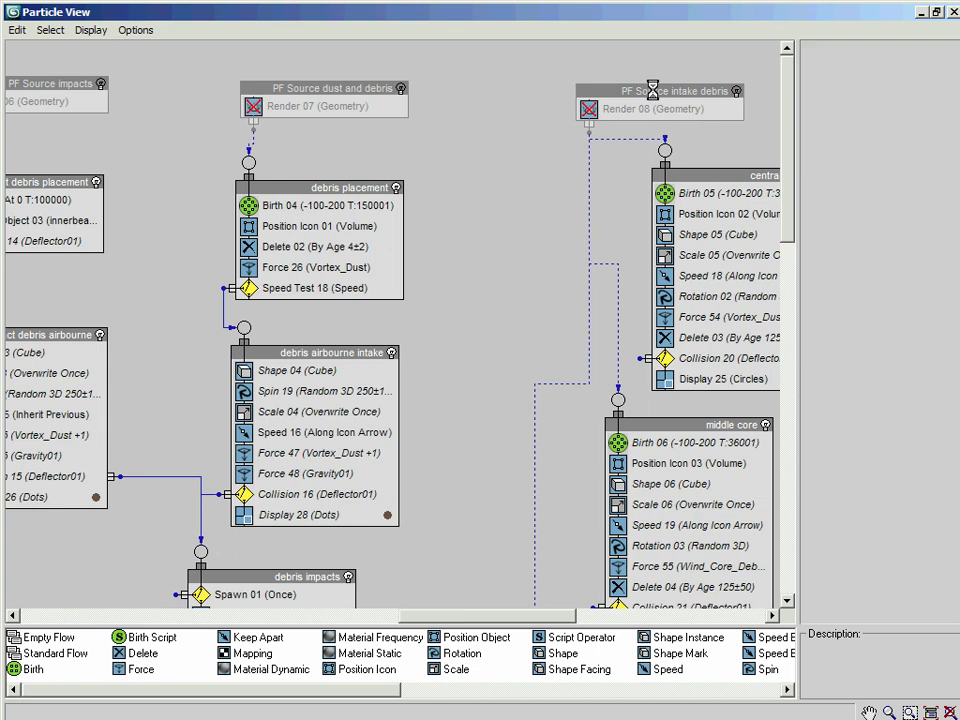
right_click(654, 93)
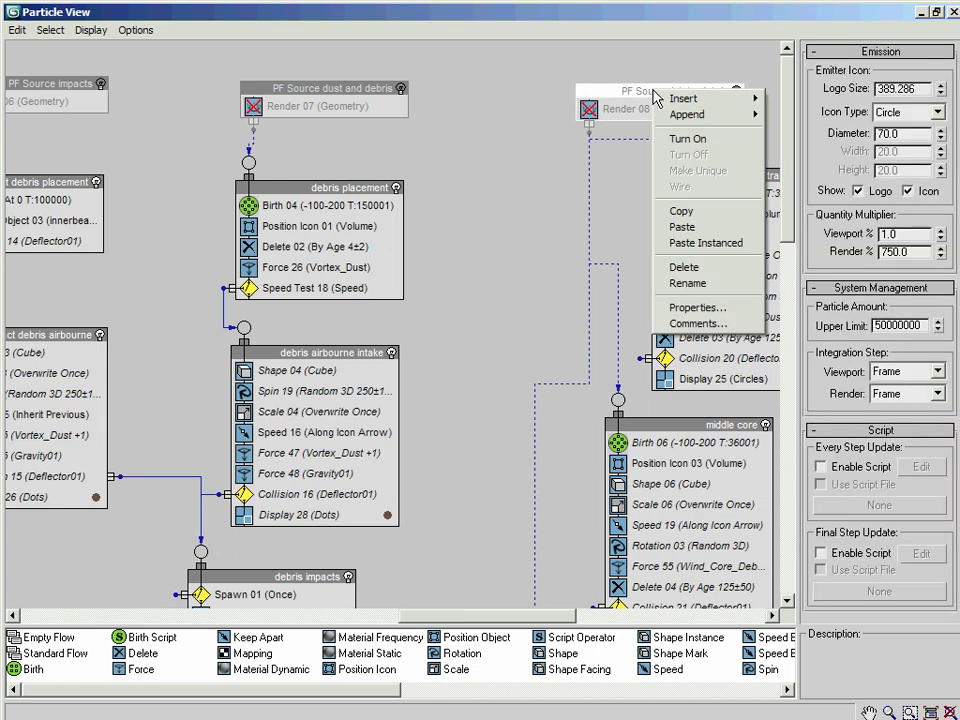
left_click(705, 308)
left_click(606, 593)
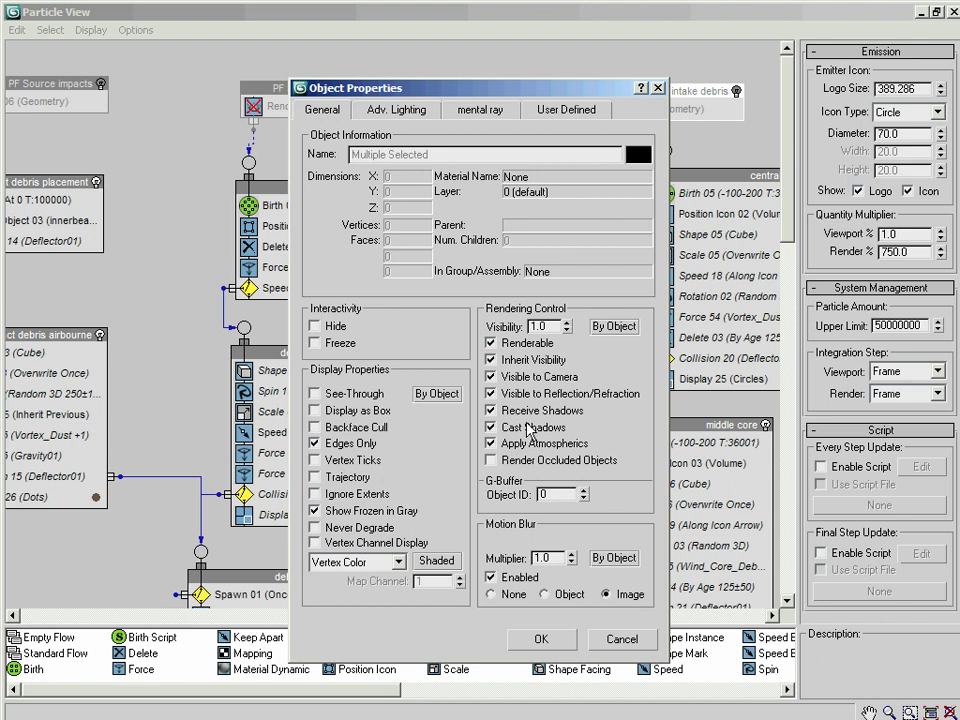
left_click_drag(500, 88, 165, 127)
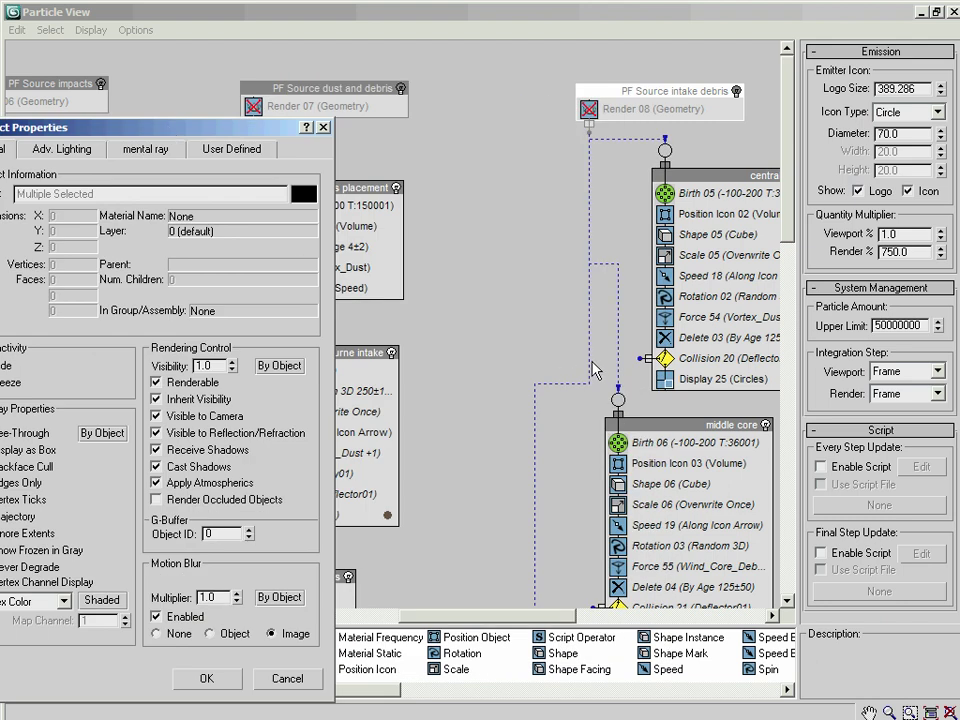
left_click_drag(640, 357, 552, 392)
left_click_drag(204, 130, 445, 65)
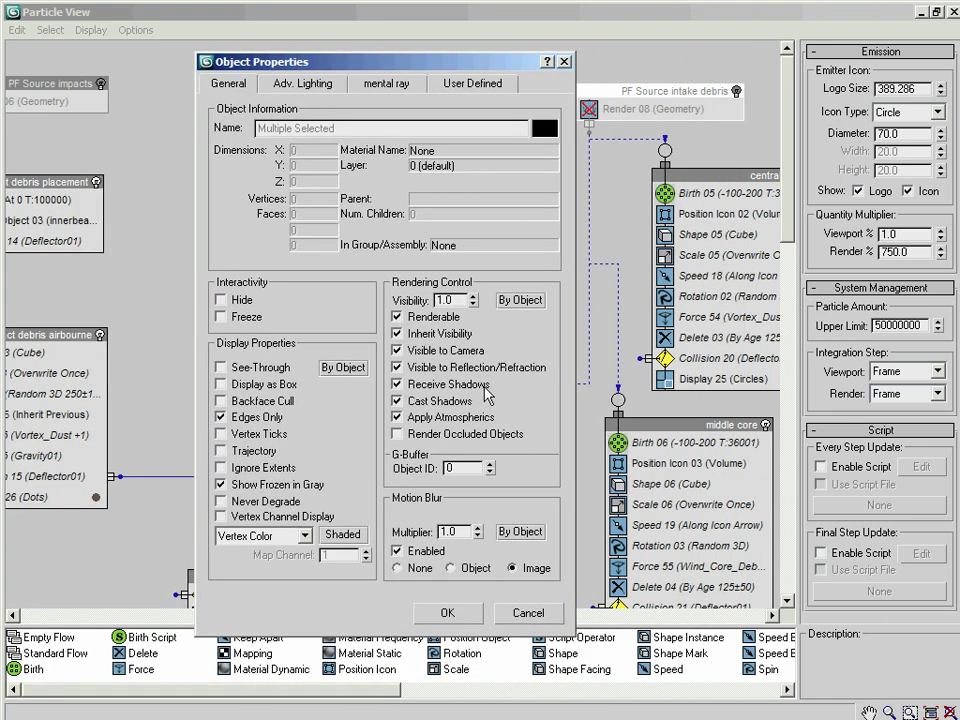
left_click_drag(445, 62, 655, 53)
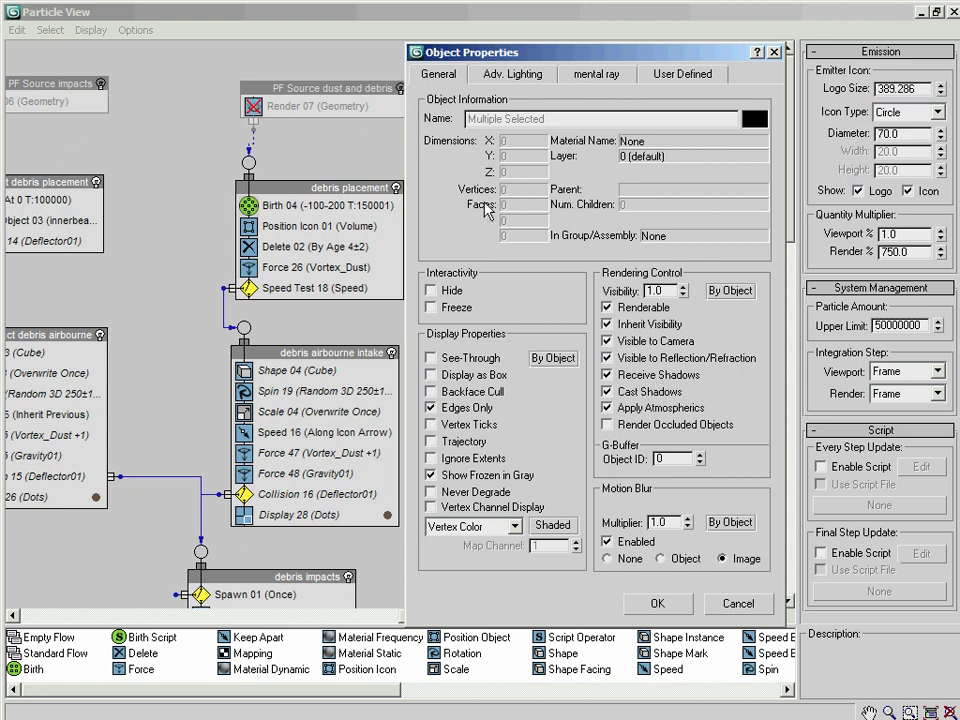
left_click(658, 604)
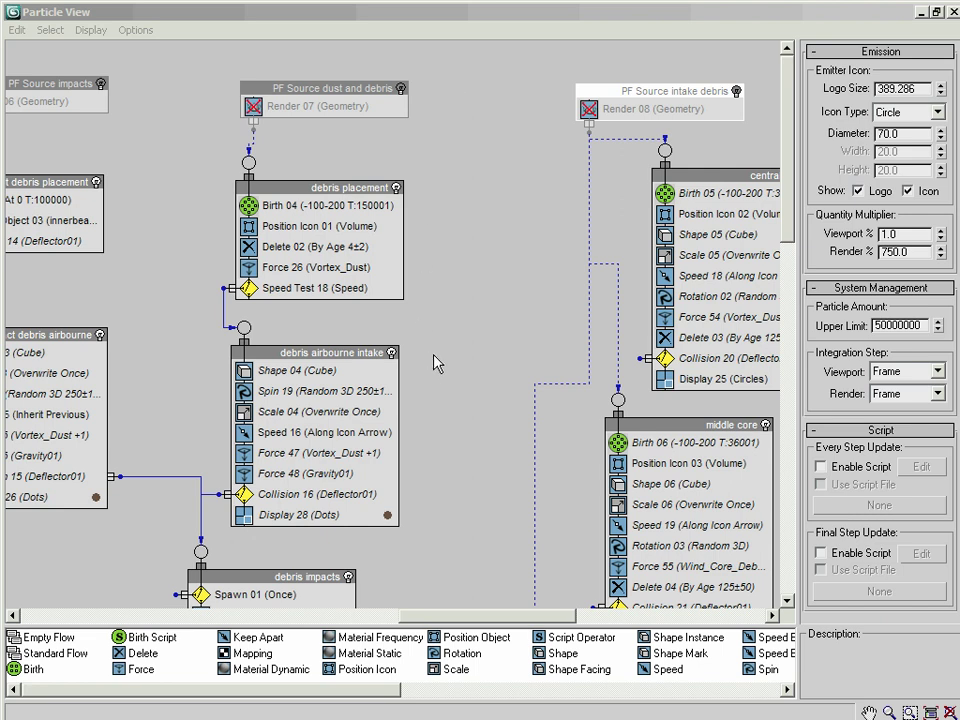
middle_click_drag(450, 336, 525, 289)
middle_click_drag(231, 274, 372, 298)
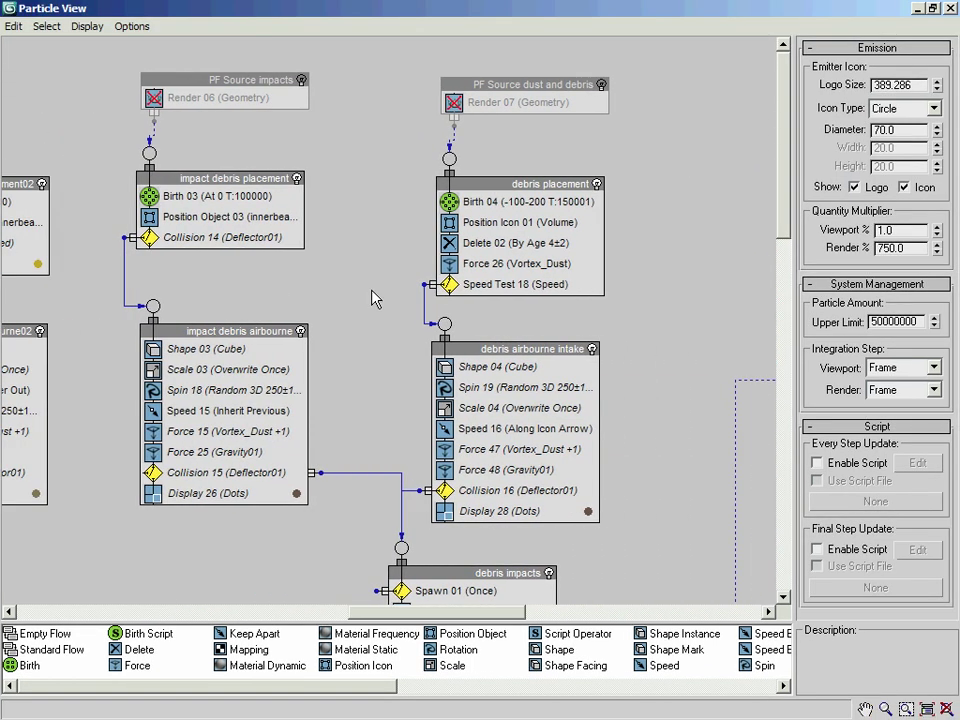
Step: Return from Particle View to the main scene and switch the Top viewport to the Camera01 view
double_click(643, 9)
left_click(480, 8)
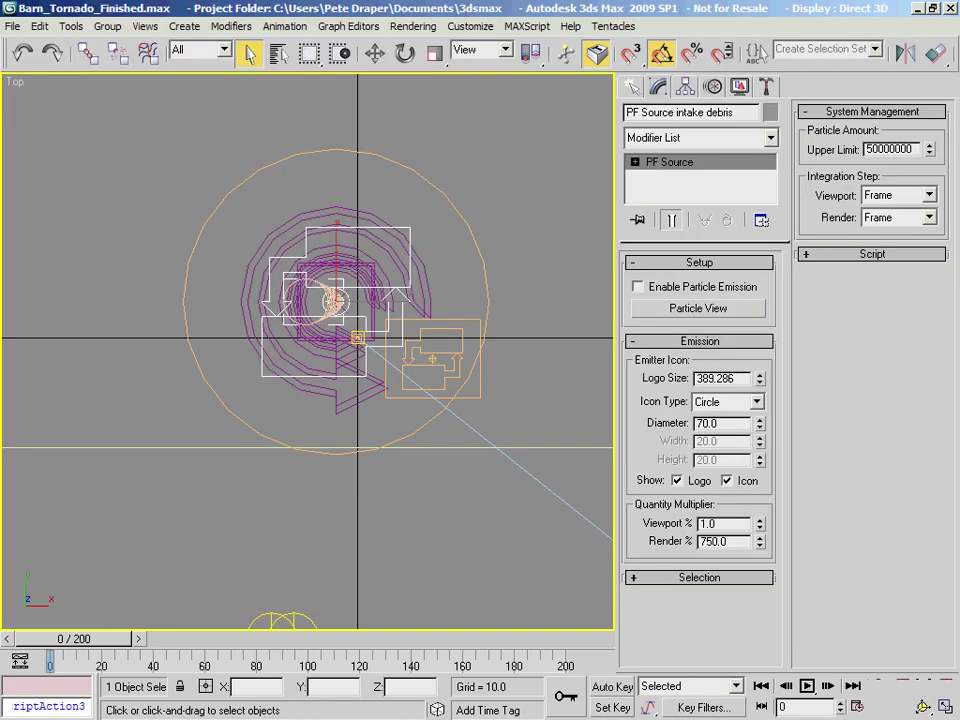
key("c")
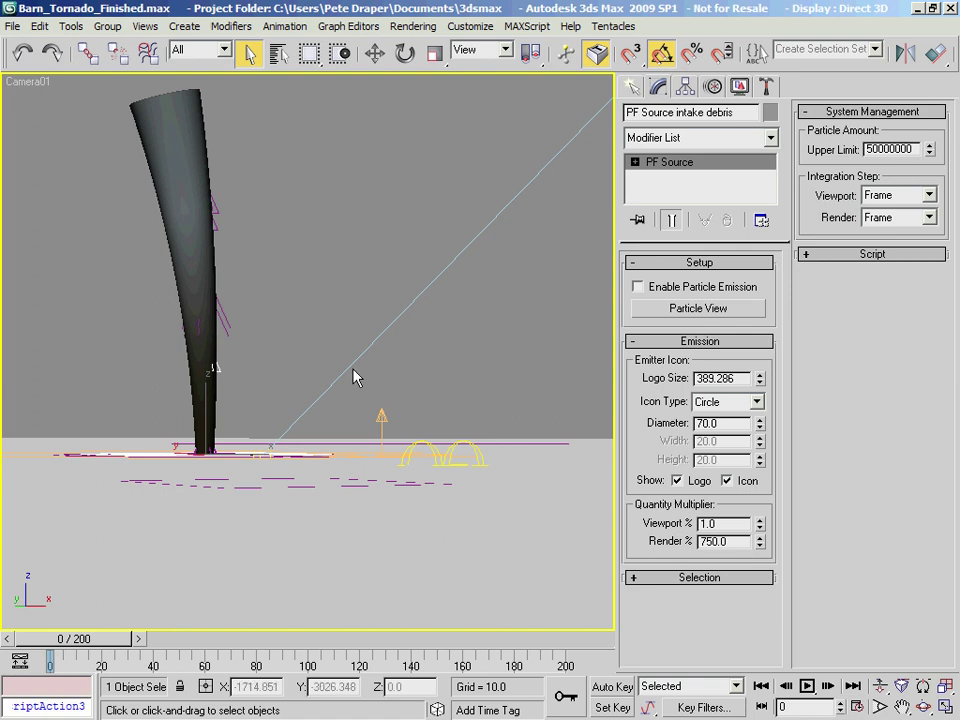
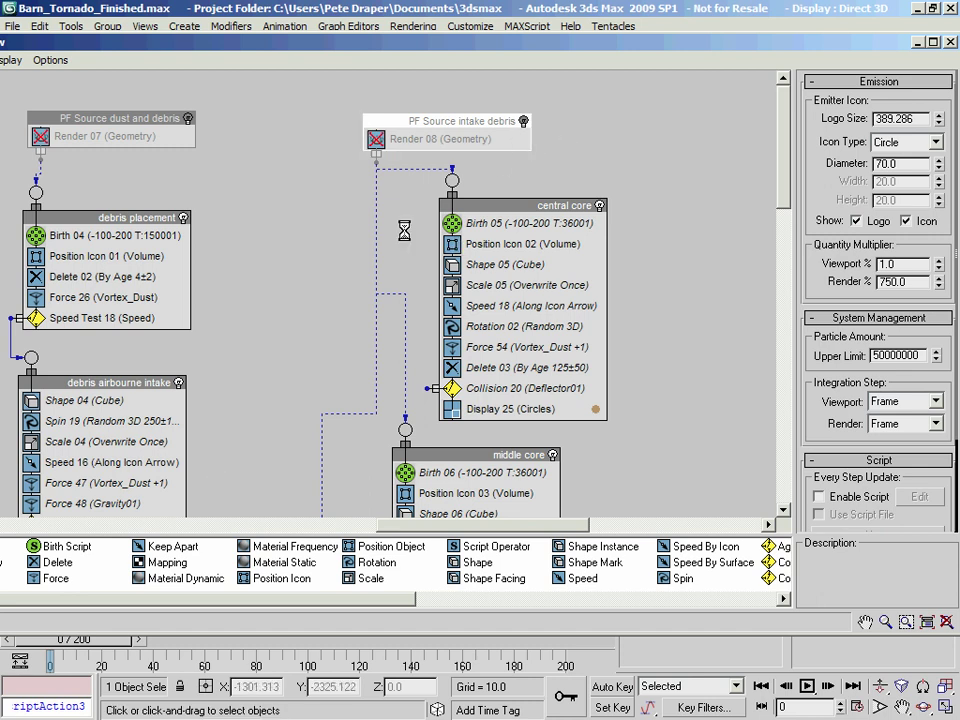
Step: Turn on the intake debris, dust and debris, impacts and barn tear debris particle sources, and close Particle View
middle_click_drag(302, 274, 530, 276)
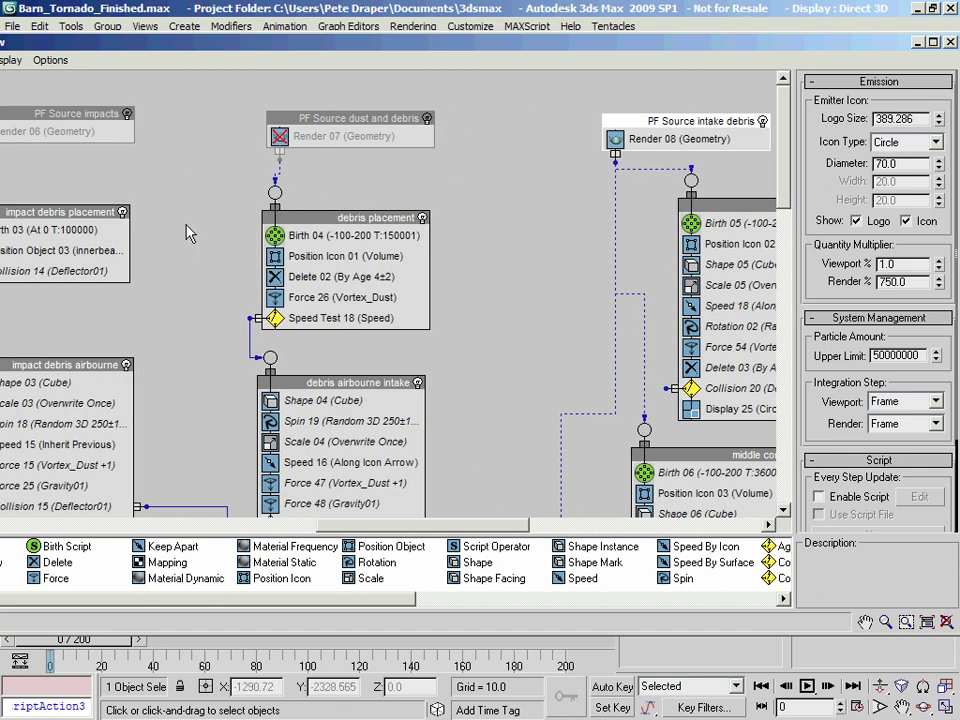
middle_click_drag(204, 206, 520, 180)
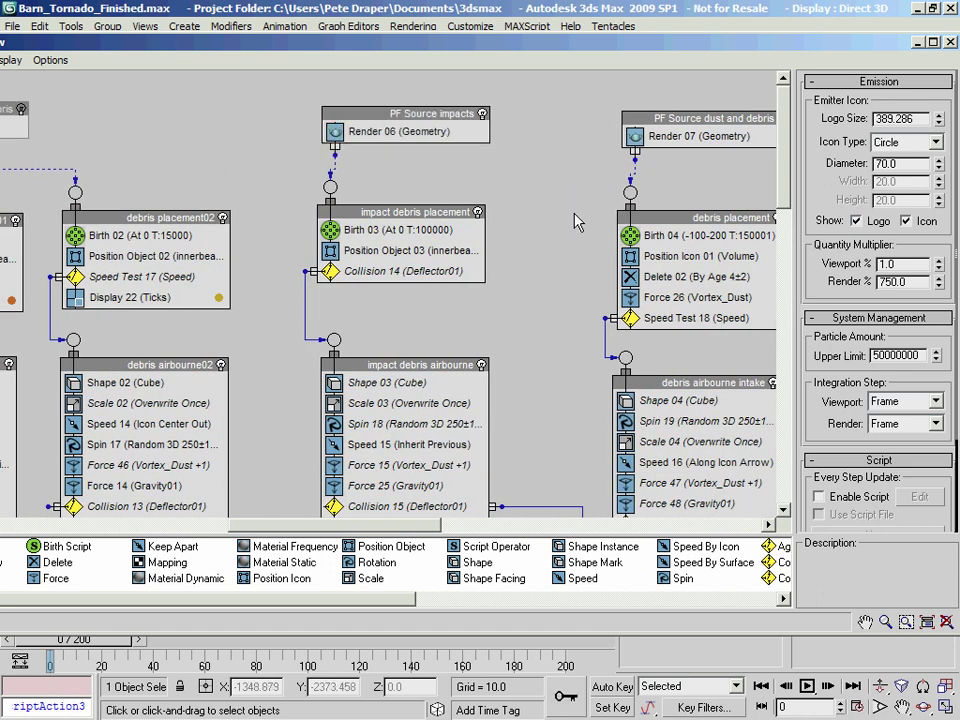
middle_click_drag(222, 112, 404, 158)
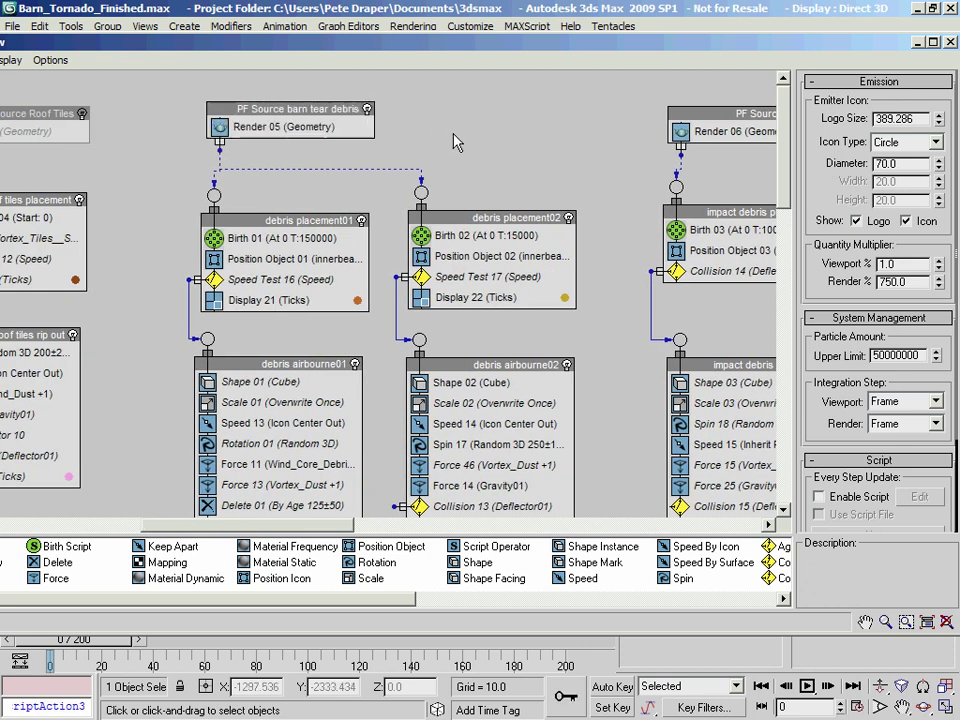
middle_click_drag(456, 142, 300, 298)
left_click(951, 42)
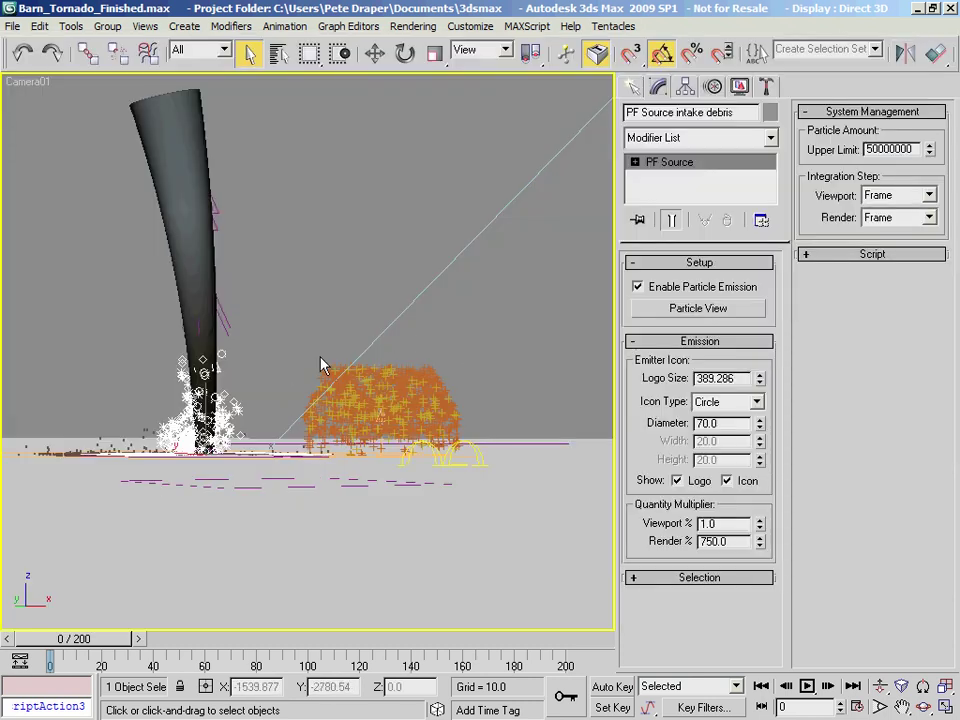
Step: Deselect the particle source and check the camera view in wireframe, returning to shaded display
left_click(400, 228)
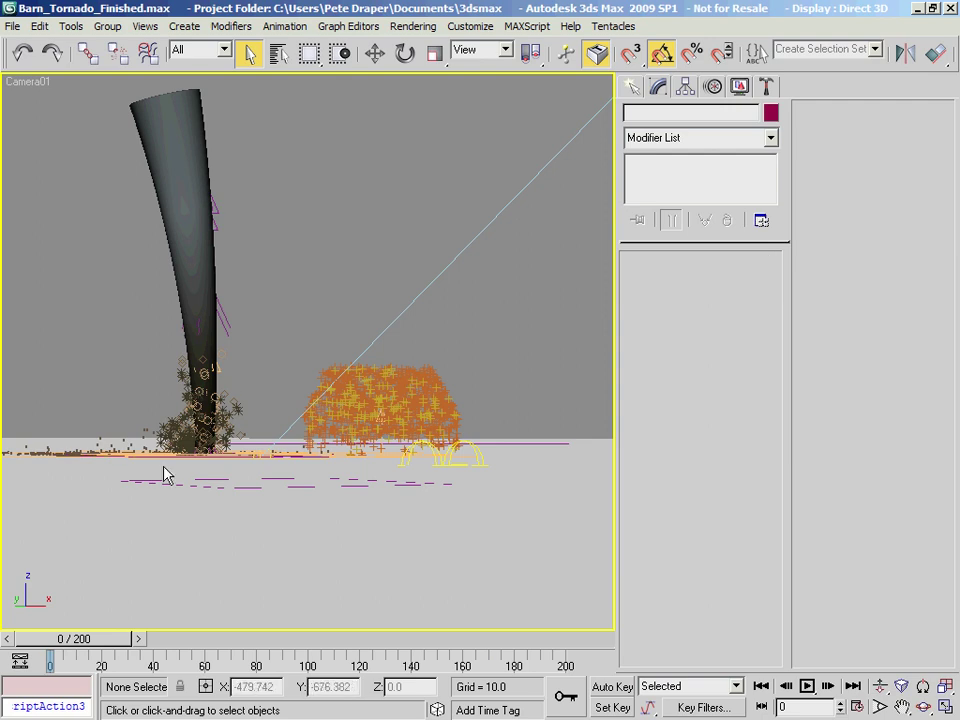
key("F3")
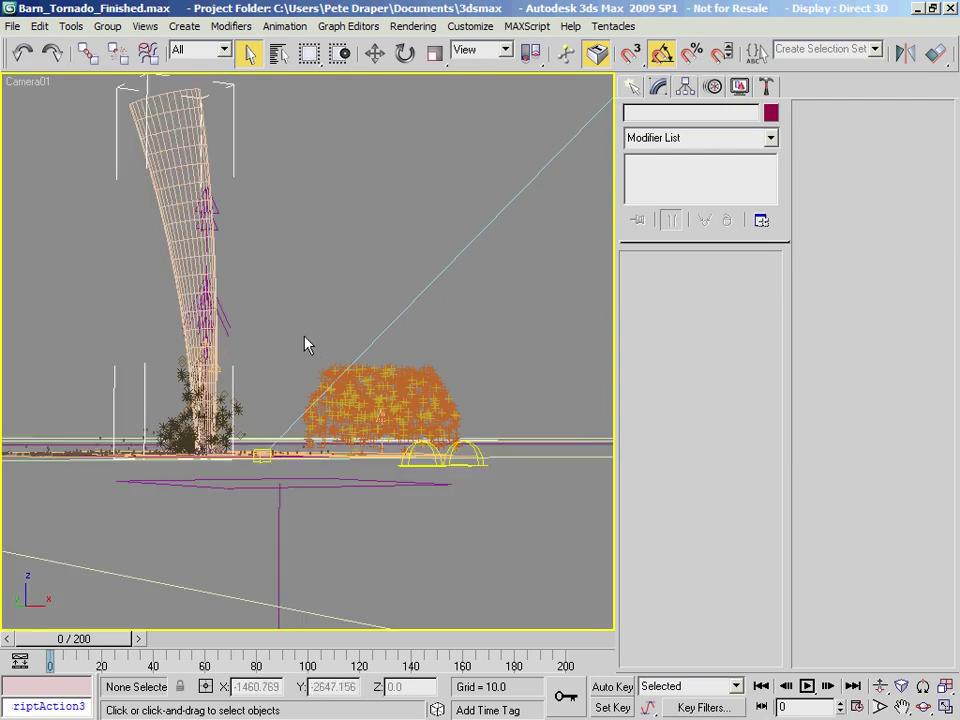
key("F3")
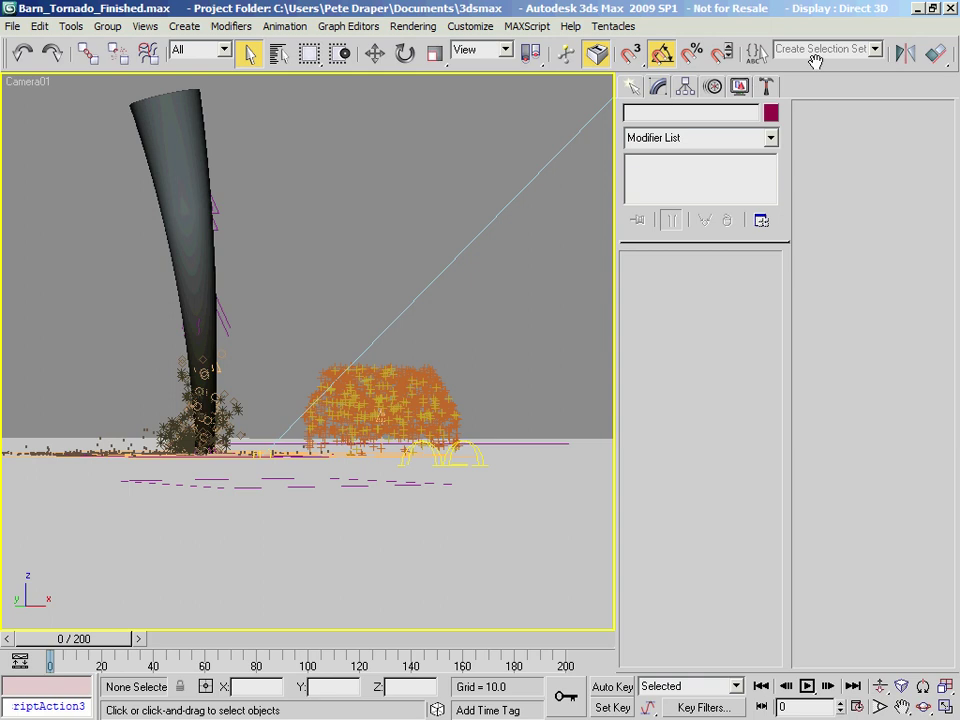
Step: Unhide the building left standing layer and all four _destroy Building layers, and close the layer manager
left_click_drag(816, 61, 497, 90)
left_click(747, 53)
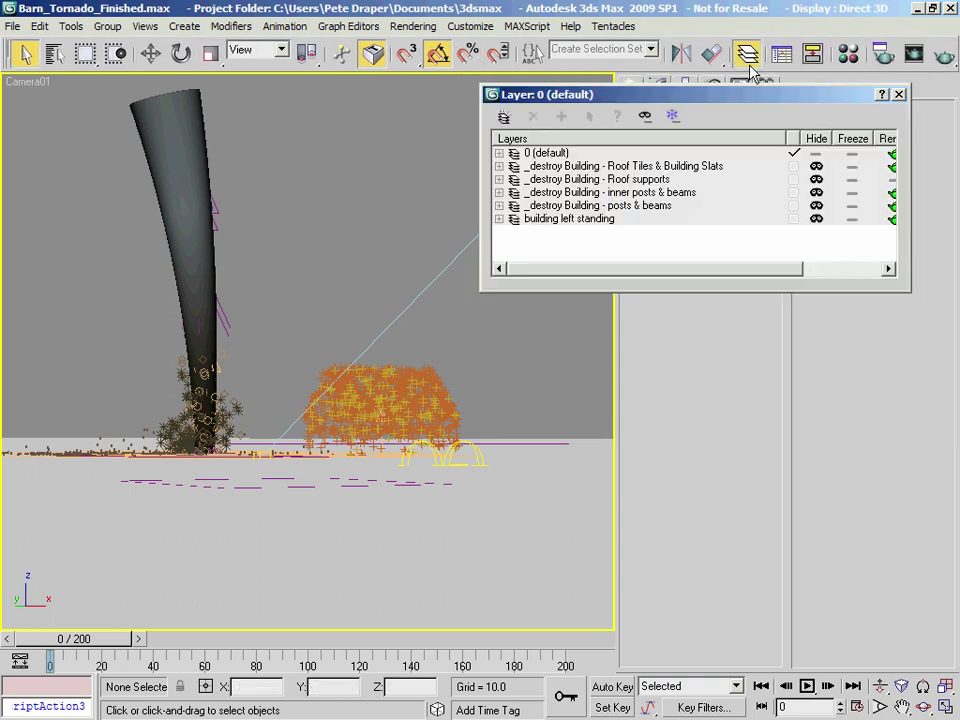
left_click(816, 218)
left_click(816, 205)
left_click(816, 192)
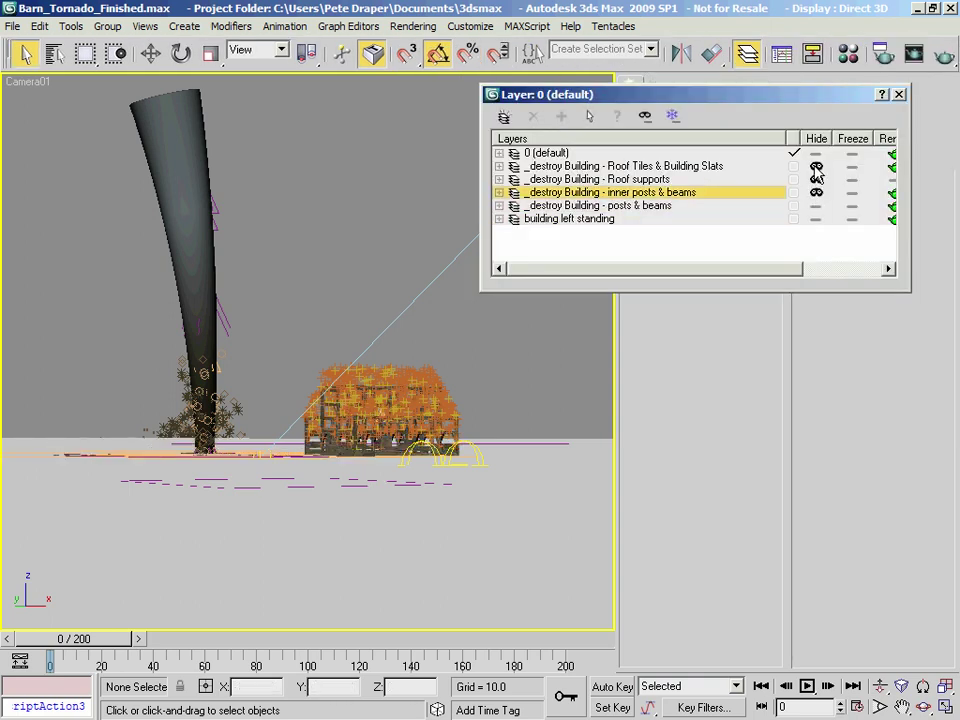
left_click(816, 179)
left_click(818, 167)
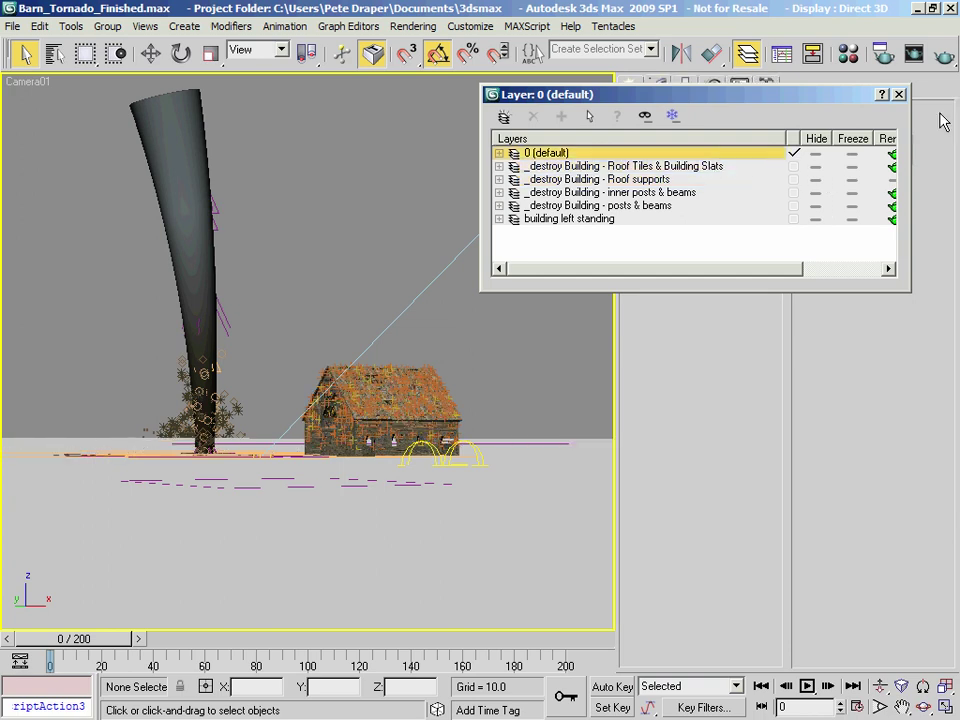
left_click(899, 94)
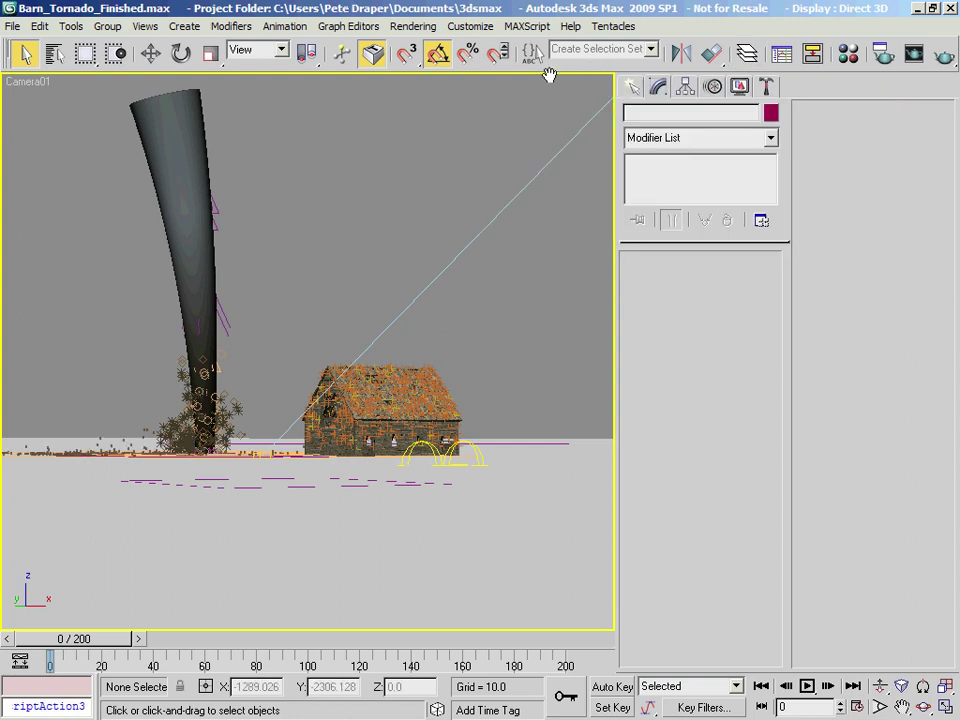
Step: Start rendering the active time segment, frames 0 to 200, from Camera01 at 640 by 480
left_click(884, 56)
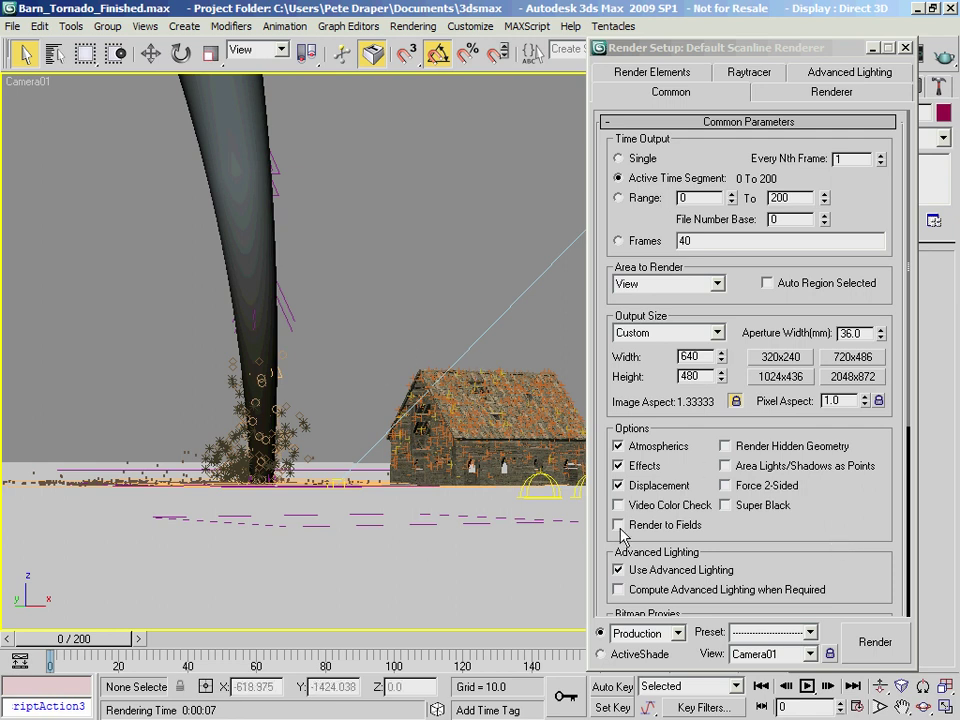
left_click_drag(834, 551, 874, 591)
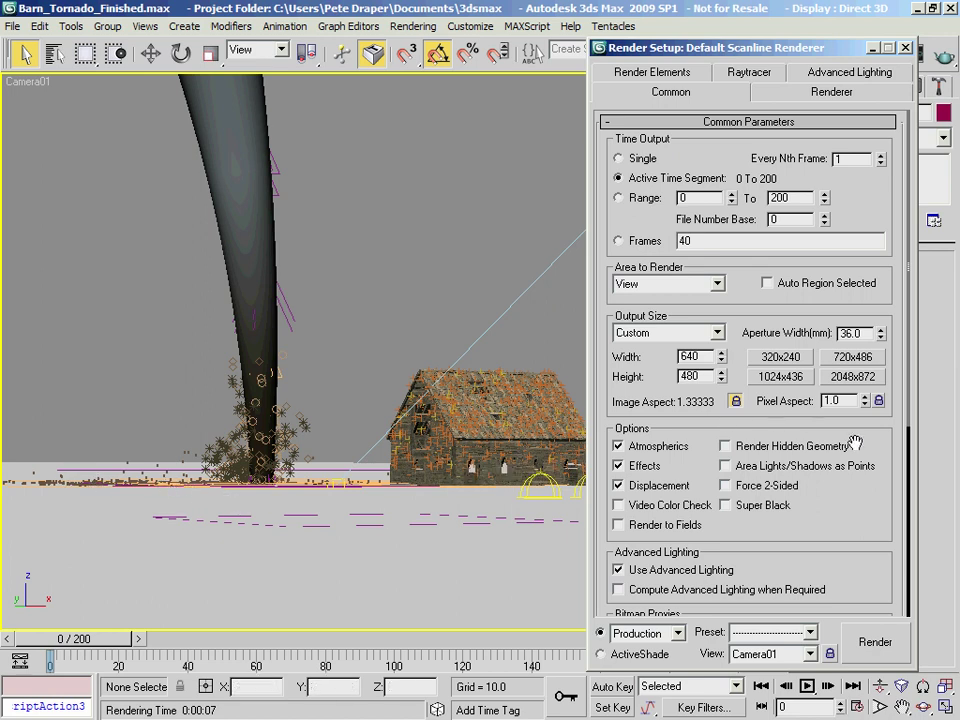
left_click_drag(733, 47, 741, 31)
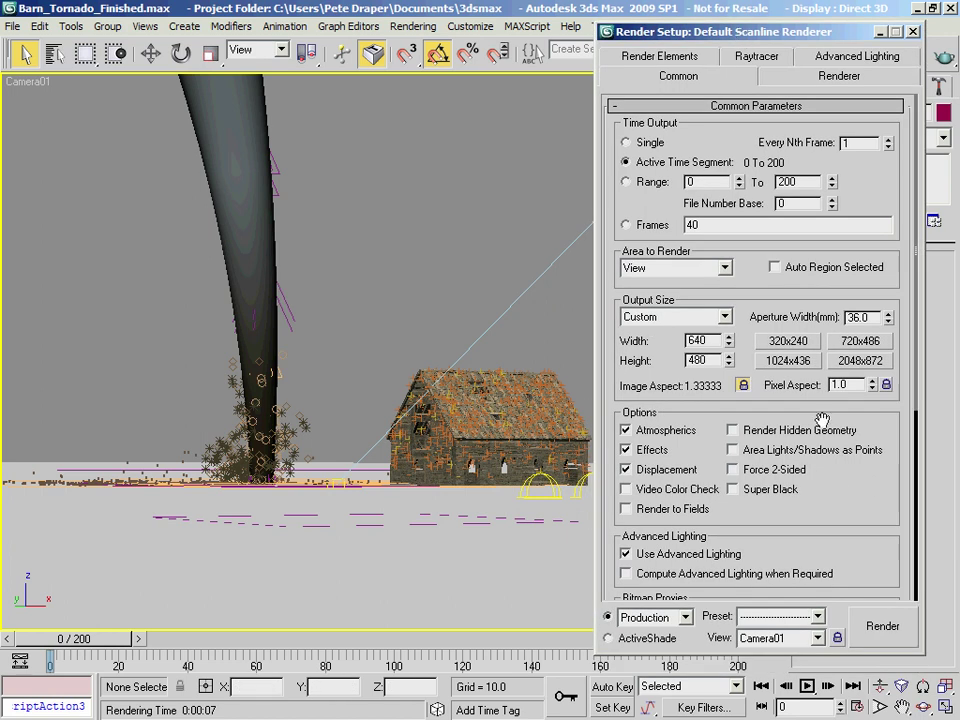
left_click(882, 627)
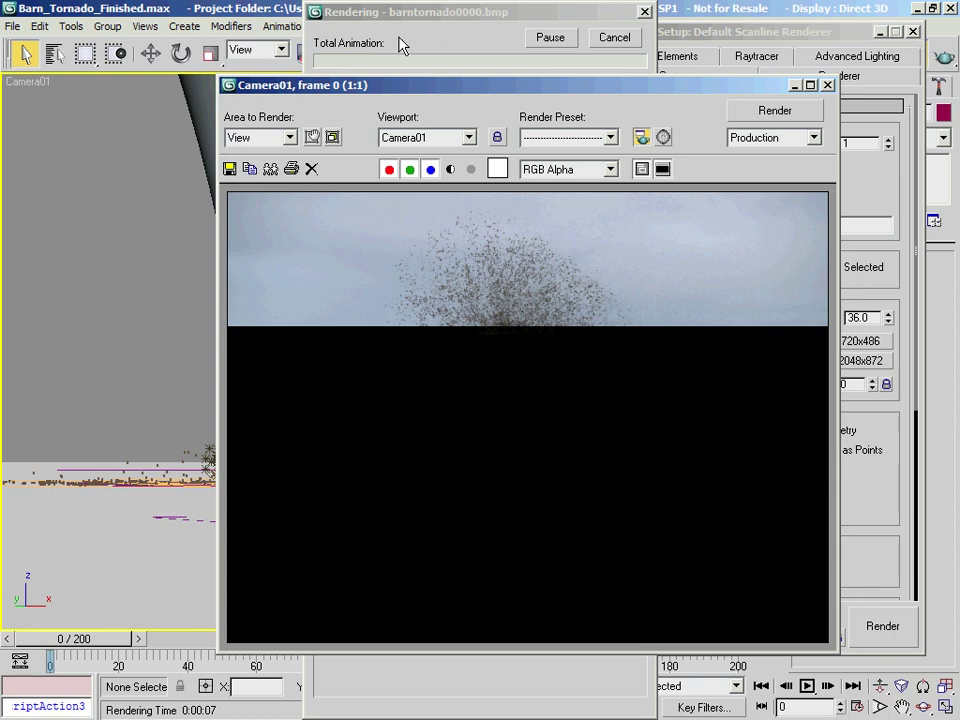